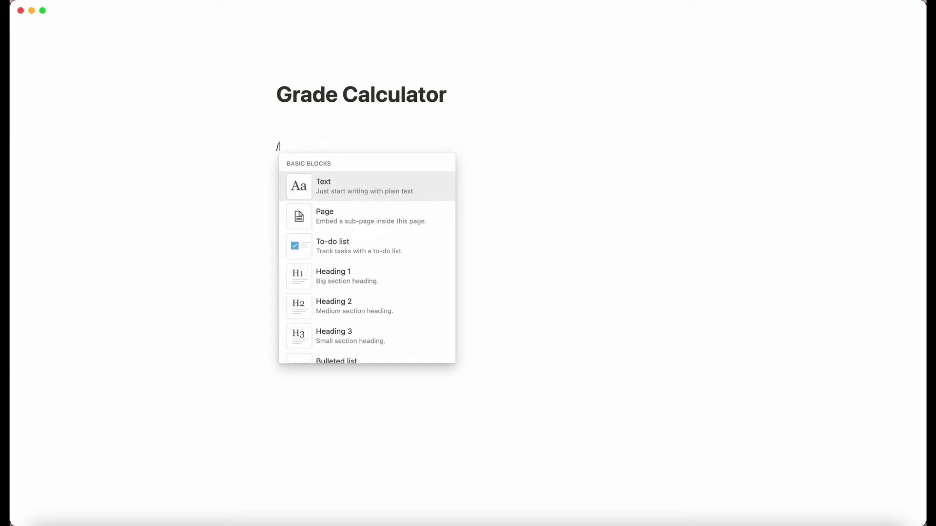
# - Insert an inline table titled Modules using /table
pyautogui.write('table')
pyautogui.press('Return')
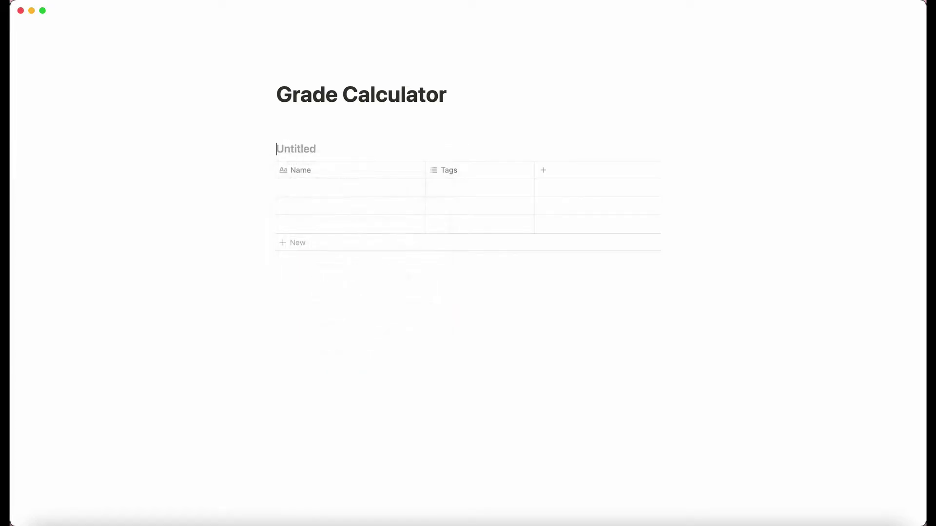
pyautogui.write('Modules')
# - Add a second inline table titled Assignments below the Modules table
pyautogui.click(532, 370)
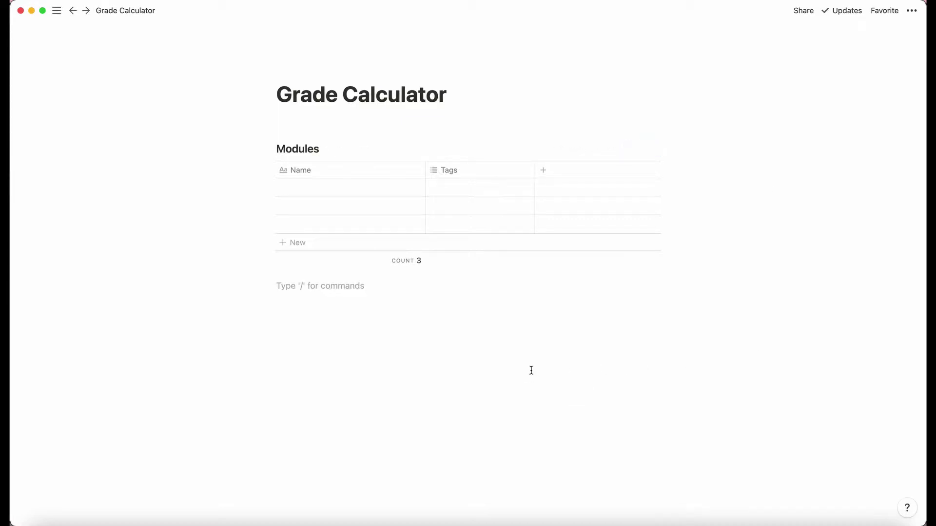
pyautogui.write('/table')
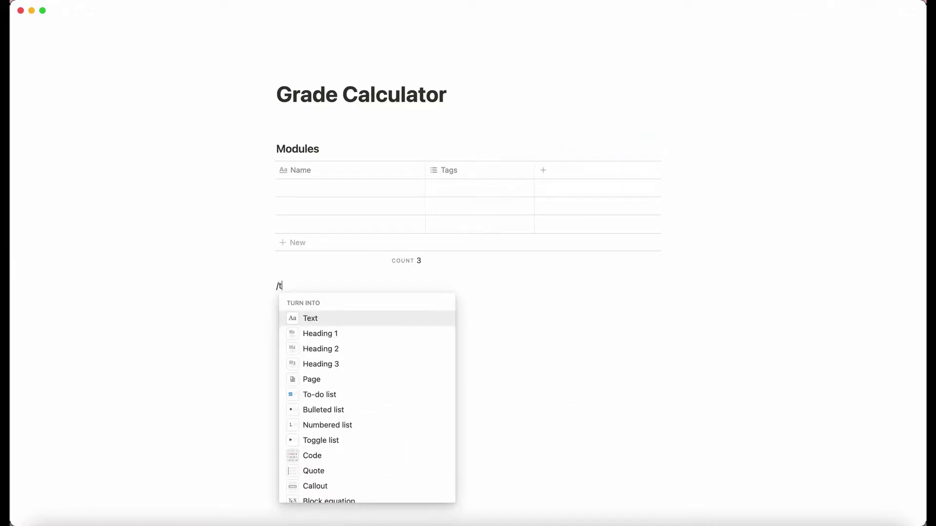
pyautogui.press('Return')
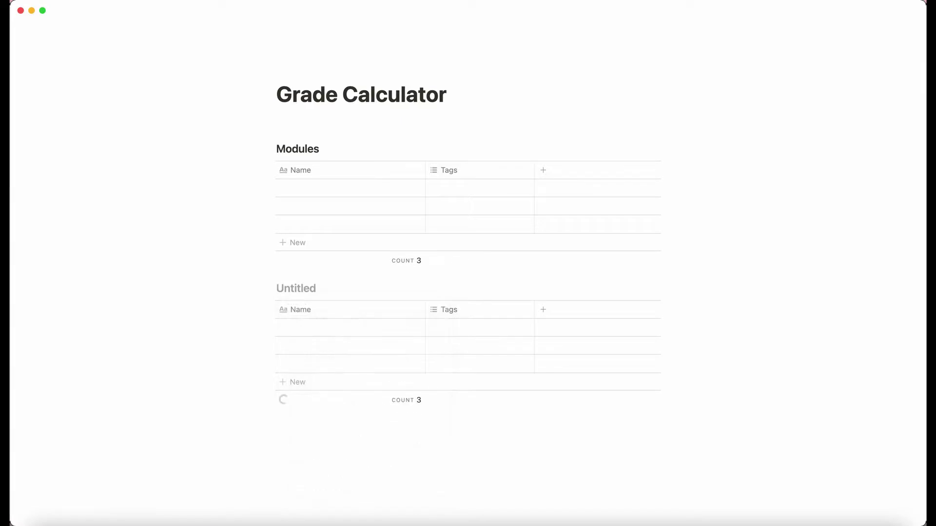
pyautogui.write('Assignments')
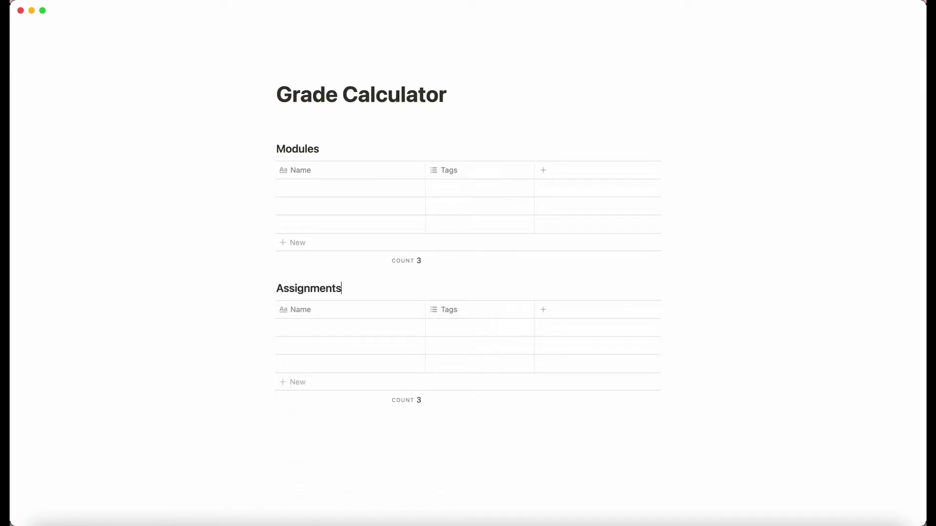
pyautogui.click(324, 193)
# - Name the Modules rows Module 1 through Module 5
pyautogui.write('Module 1')
pyautogui.press('Return')
pyautogui.write('Module')
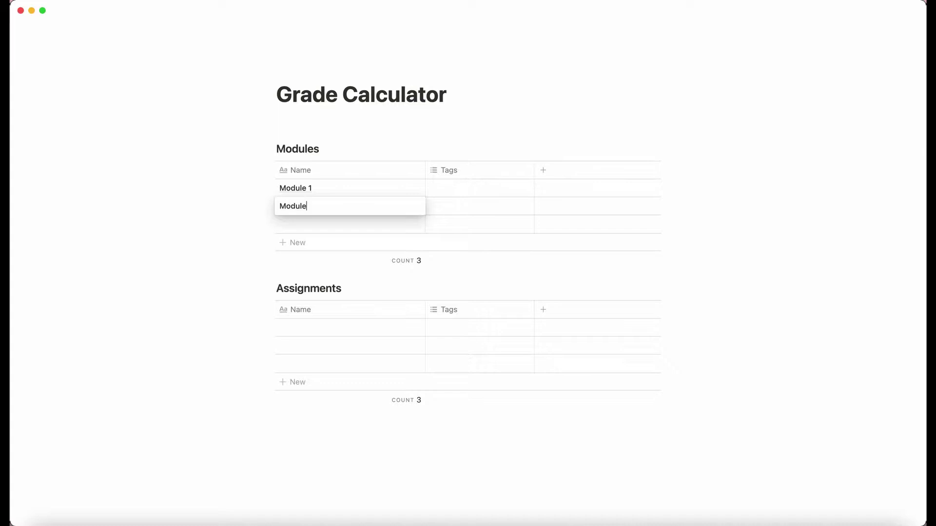
pyautogui.write(' 2')
pyautogui.press('Return')
pyautogui.write('Module 3')
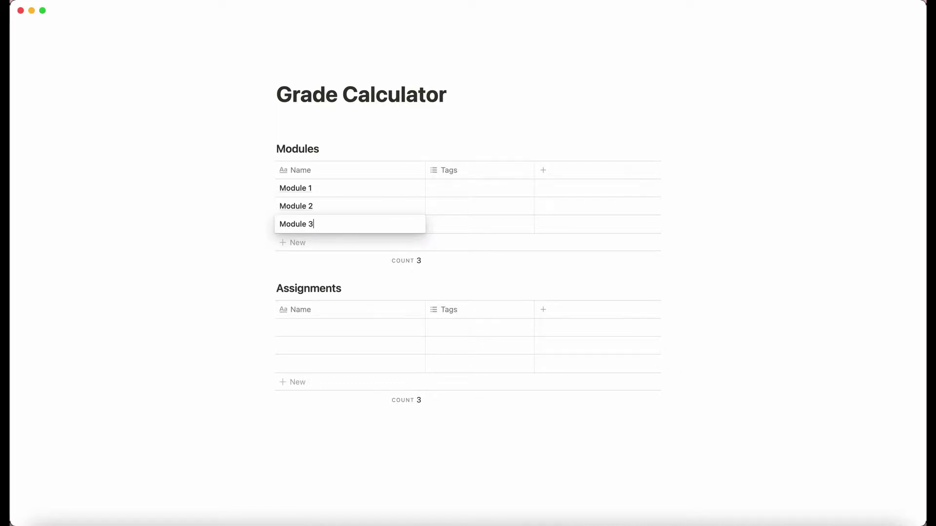
pyautogui.press('Return')
pyautogui.write('Modu')
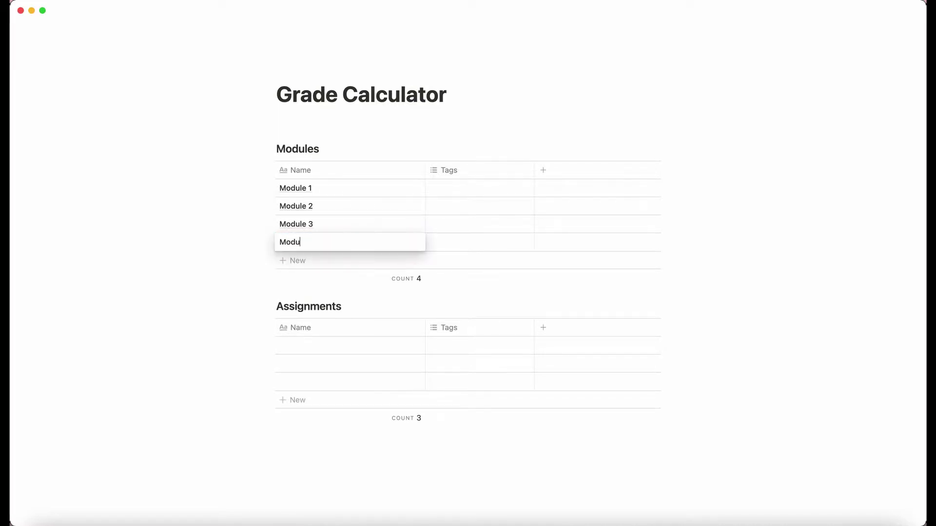
pyautogui.write('le 4')
pyautogui.press('Return')
pyautogui.write('Module 5')
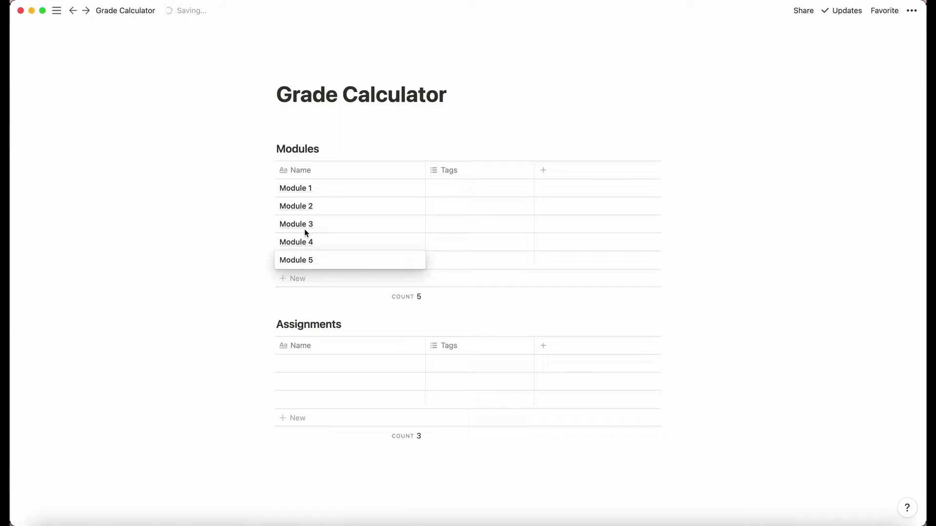
# - Enter Dissertation, Proposal and Literature Review as the first Assignments rows
pyautogui.click(292, 362)
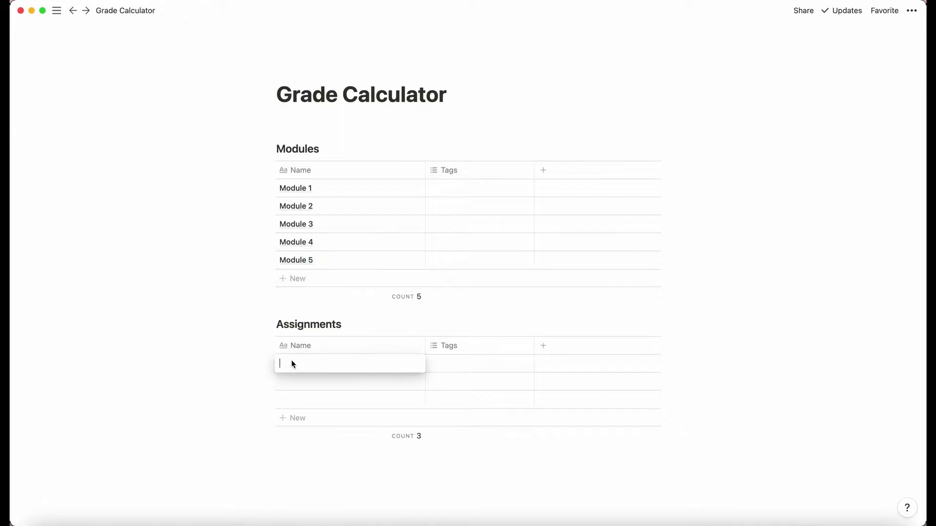
pyautogui.write('D')
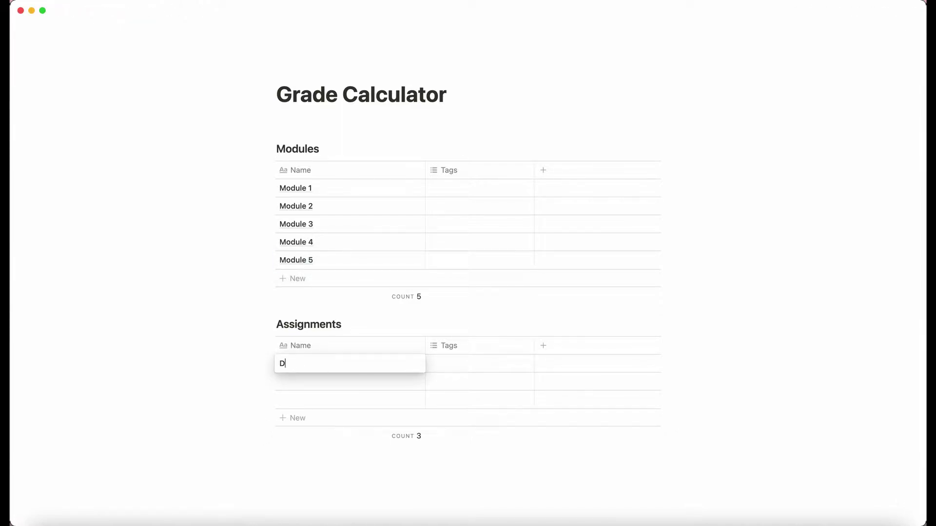
pyautogui.write('eg')
pyautogui.press('BackSpace')
pyautogui.press('BackSpace')
pyautogui.write('ist')
pyautogui.write('ertationl')
pyautogui.press('BackSpace')
pyautogui.press('BackSpace')
pyautogui.write('n')
pyautogui.press('Return')
pyautogui.write('Proposal')
pyautogui.press('Return')
pyautogui.write('Literature Review')
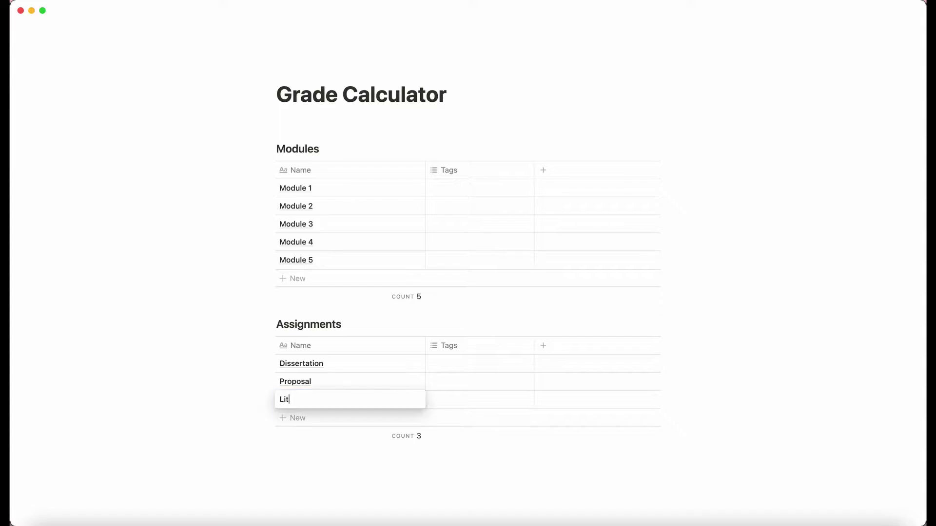
pyautogui.press('Return')
# - Add Presentation, Report, Exam, Lab Assessment, Work Experience and Final as further assignments
pyautogui.write('Presentation')
pyautogui.press('Return')
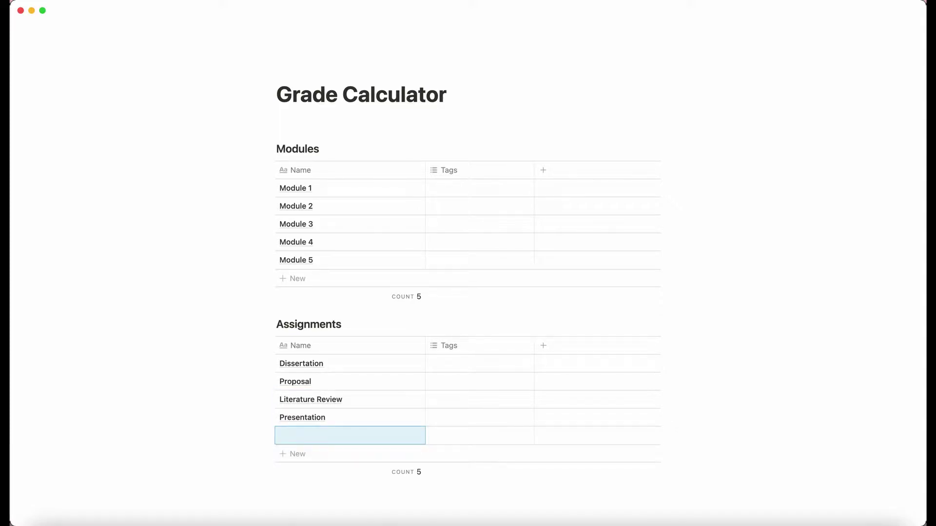
pyautogui.write('Report')
pyautogui.press('Return')
pyautogui.write('Exam')
pyautogui.press('Return')
pyautogui.write('Lab Assessment')
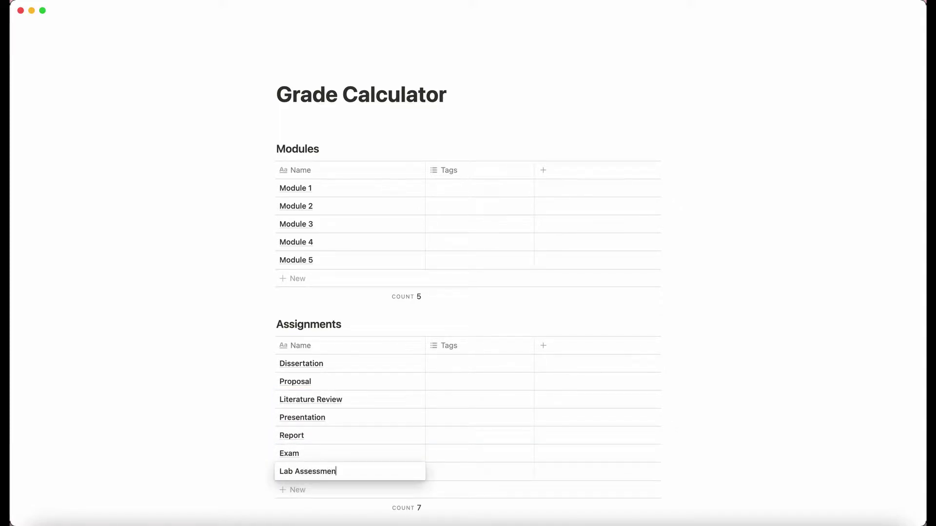
pyautogui.press('Return')
pyautogui.write('Work Experience')
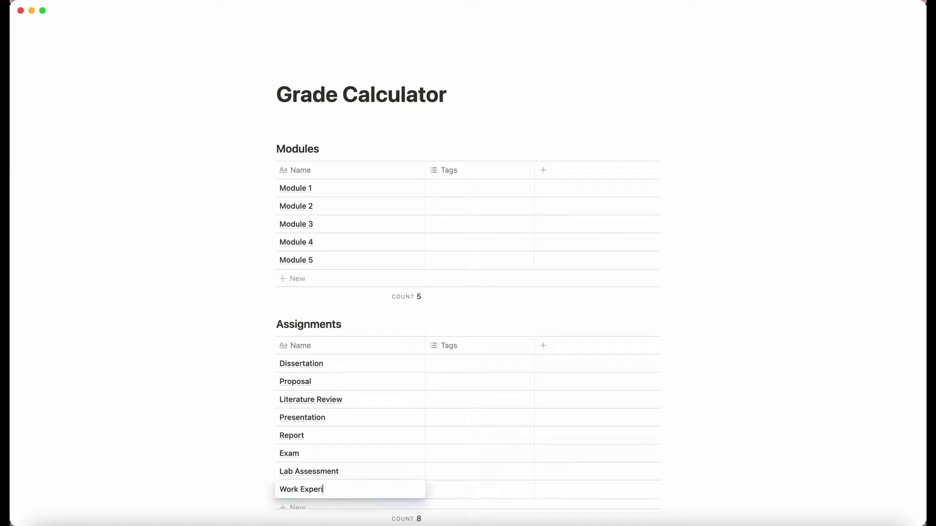
pyautogui.press('Return')
pyautogui.write('Final')
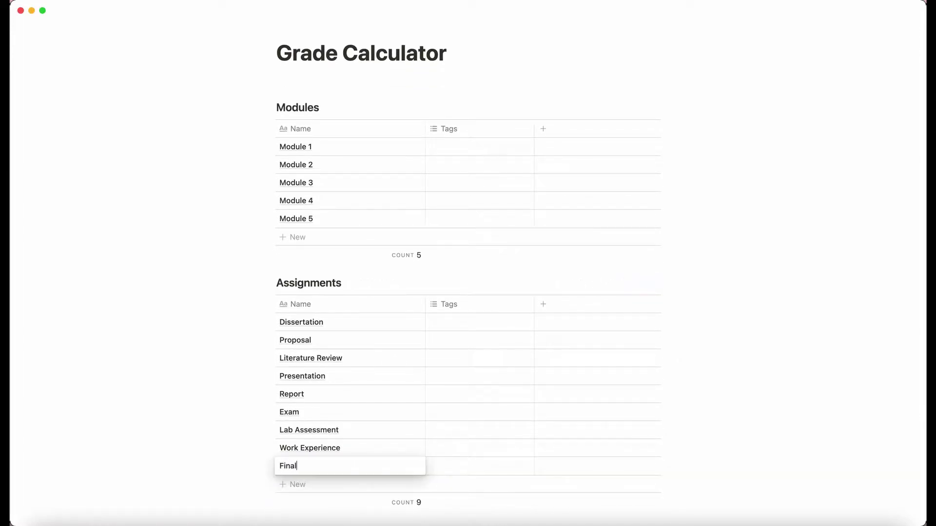
pyautogui.press('Escape')
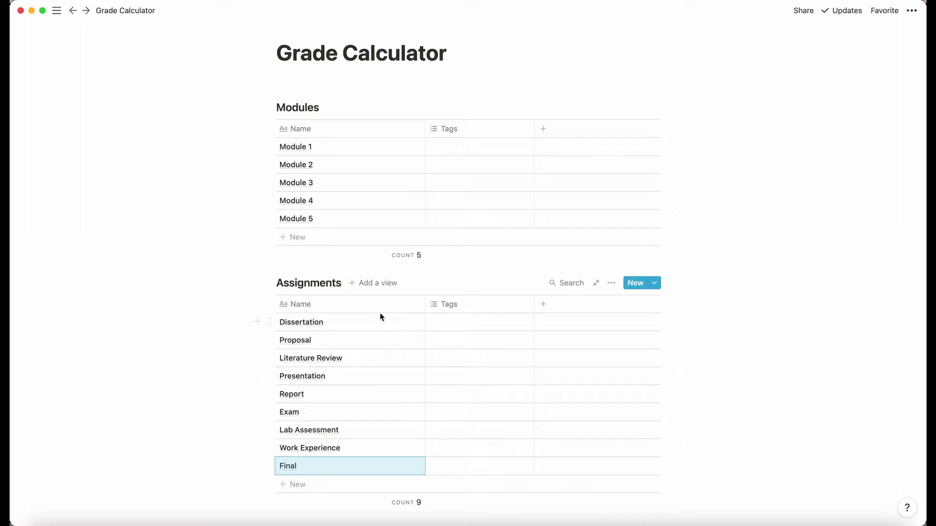
# - Turn the Assignments table's column into a Module relation linked to the Modules database
pyautogui.click(475, 306)
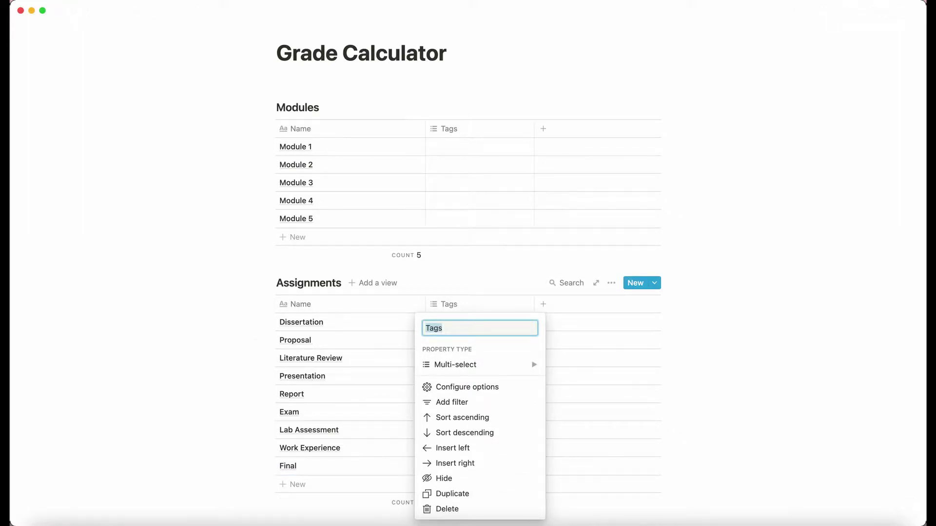
pyautogui.write('Module')
pyautogui.moveTo(472, 366)
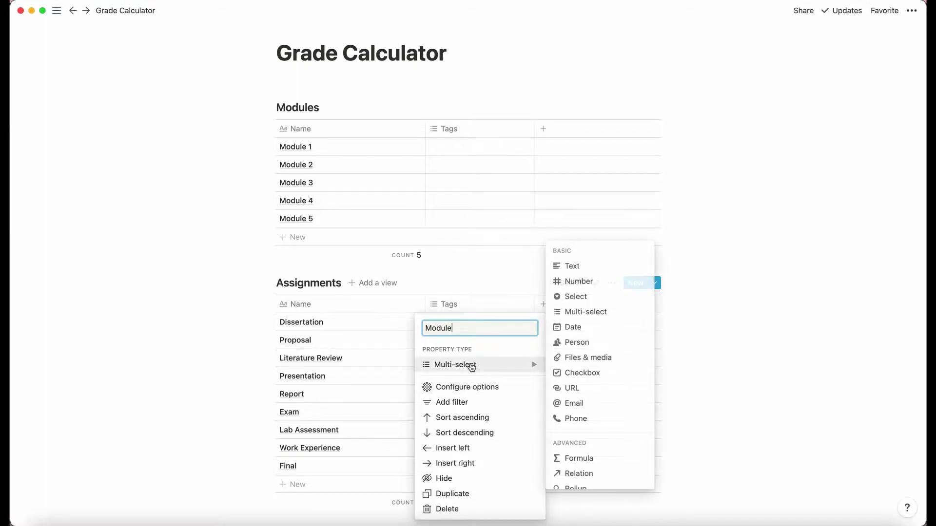
pyautogui.scroll(-2, 592, 480)
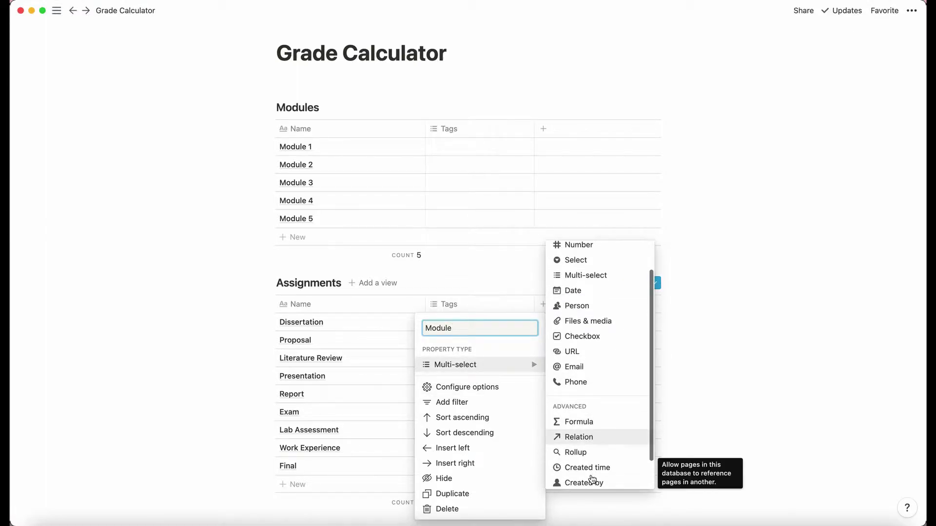
pyautogui.click(583, 439)
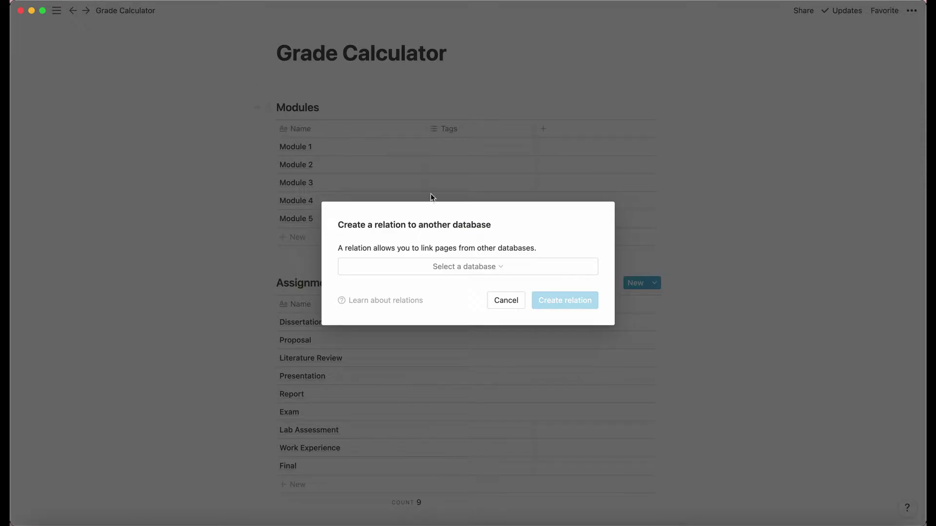
pyautogui.click(465, 271)
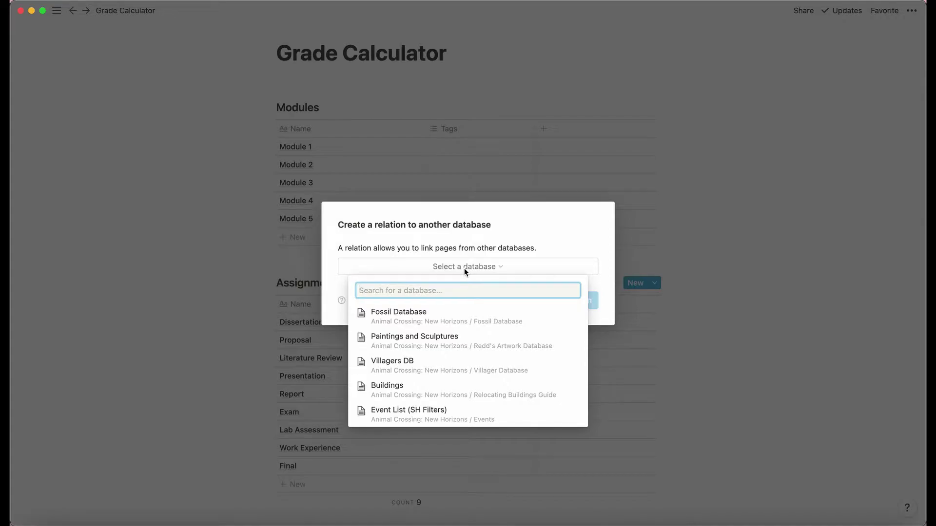
pyautogui.write('modules')
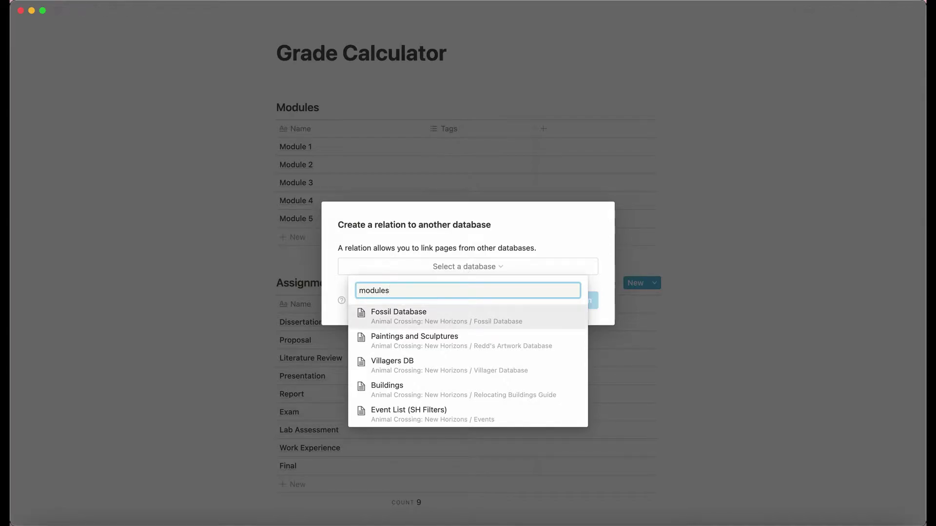
pyautogui.scroll(-4, 446, 365)
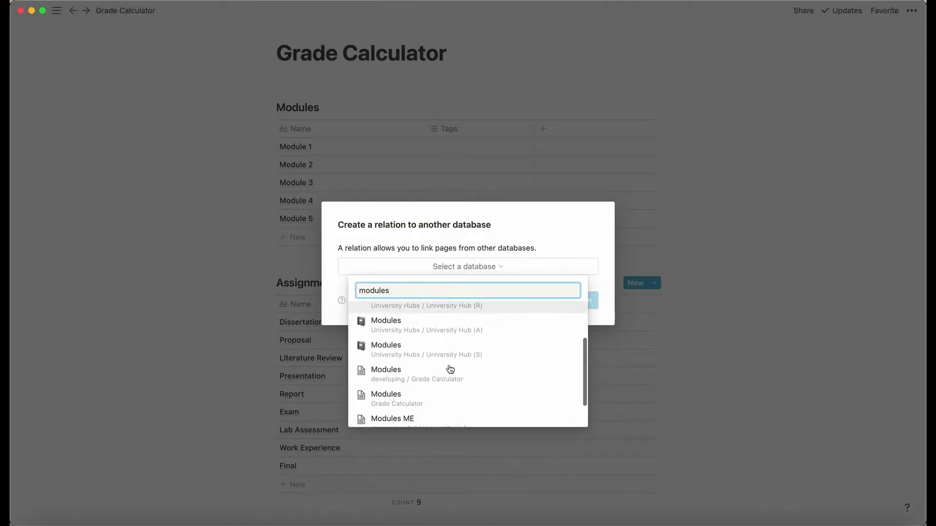
pyautogui.click(449, 362)
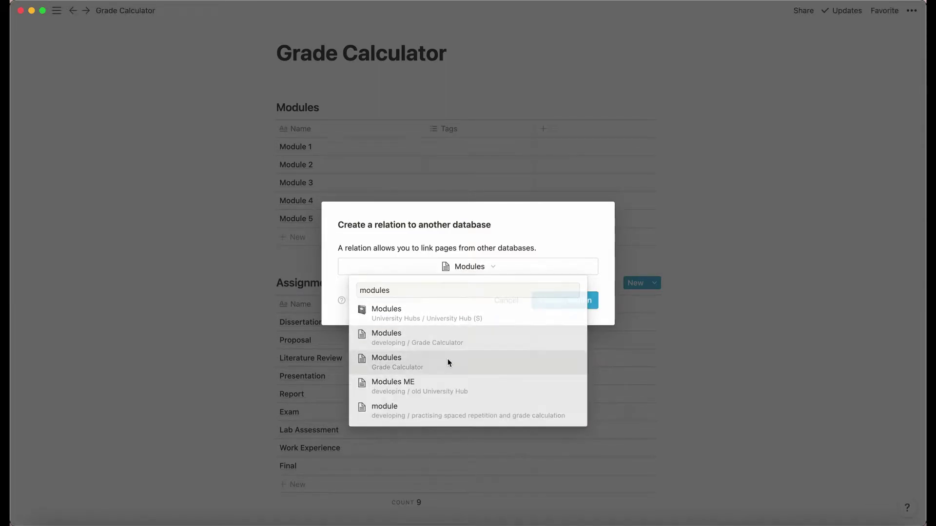
pyautogui.click(550, 300)
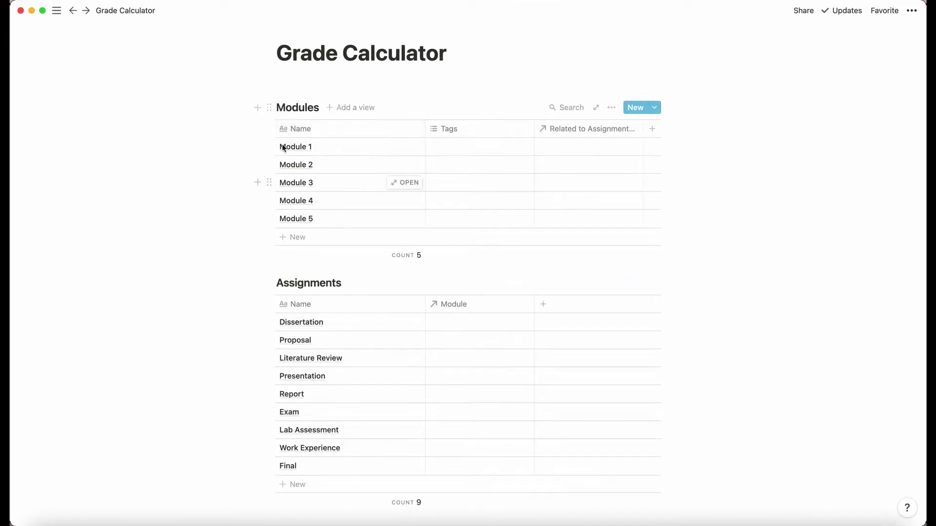
# - Rename the reciprocal relation column in Modules to Assignments and move it before Tags
pyautogui.click(560, 133)
pyautogui.write('Assingme')
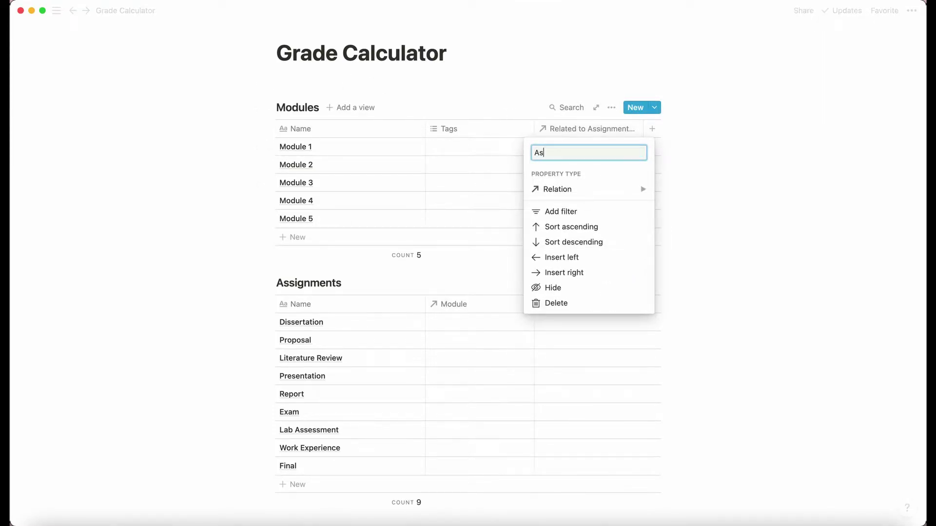
pyautogui.press('BackSpace')
pyautogui.press('BackSpace')
pyautogui.press('BackSpace')
pyautogui.press('BackSpace')
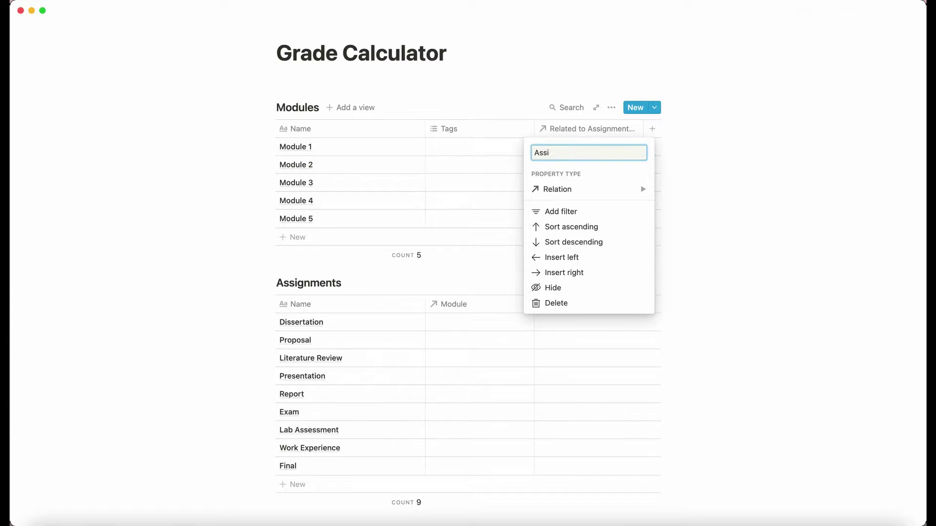
pyautogui.write('gnmetn')
pyautogui.write('nts')
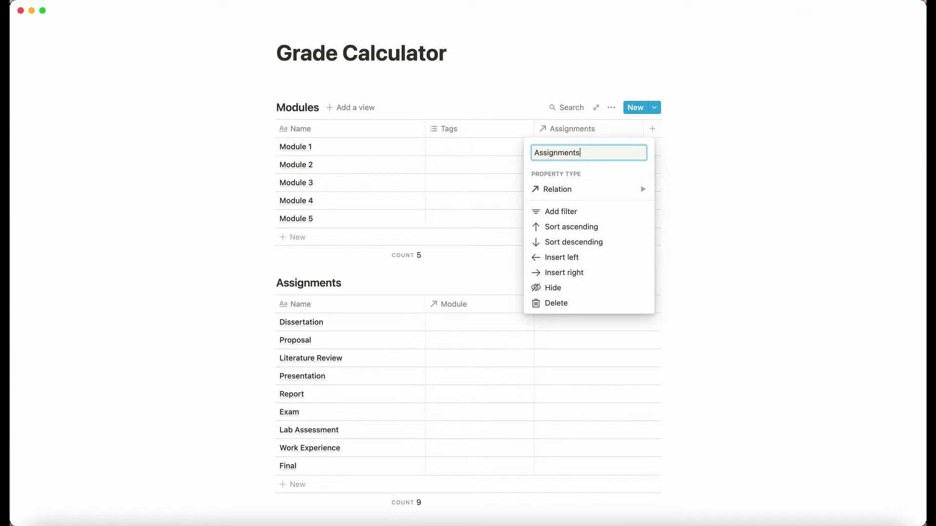
pyautogui.press('Return')
pyautogui.moveTo(560, 132); pyautogui.dragTo(476, 135)
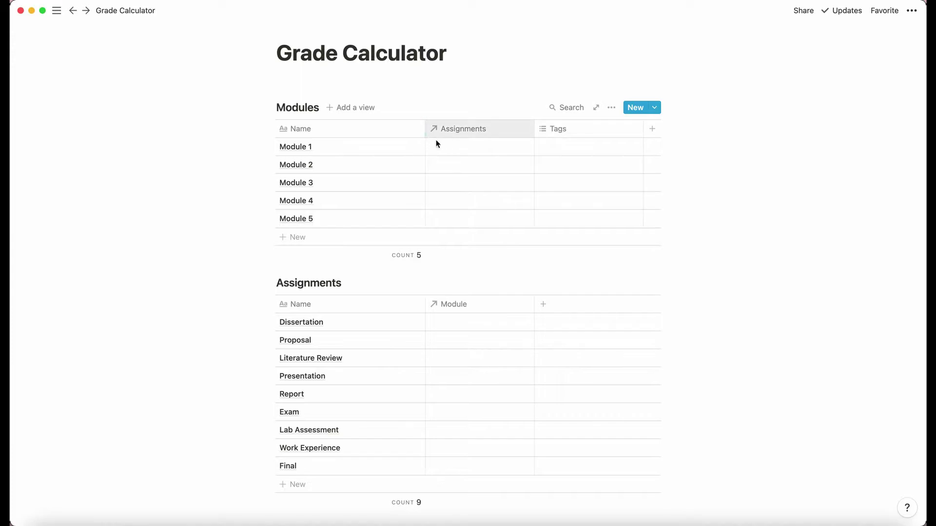
# - Link Literature Review, Dissertation and Proposal to Module 1, and Work Experience to Module 2
pyautogui.click(454, 149)
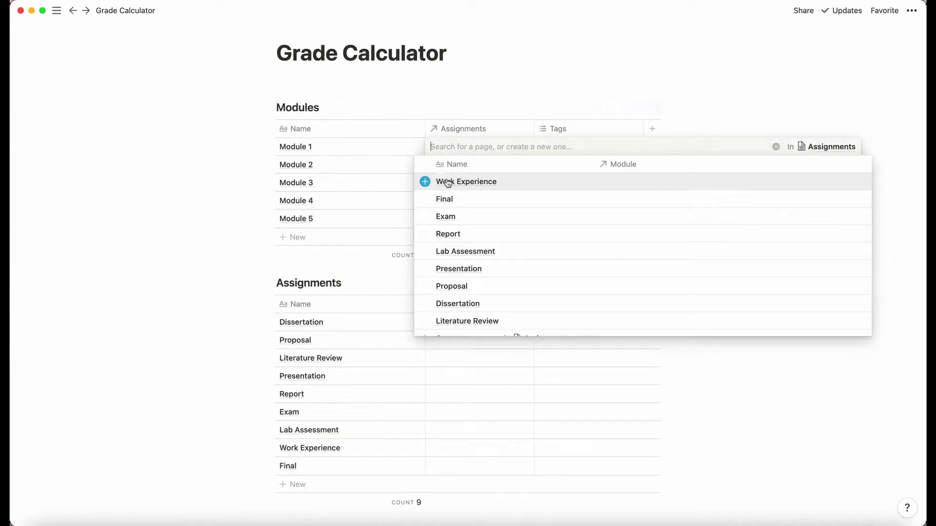
pyautogui.moveTo(425, 197)
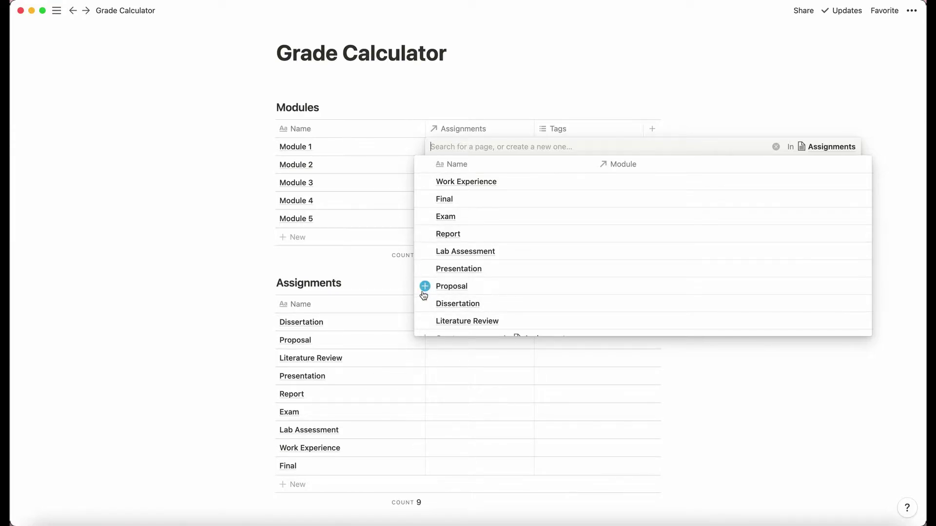
pyautogui.click(425, 321)
pyautogui.click(425, 304)
pyautogui.click(425, 286)
pyautogui.click(374, 217)
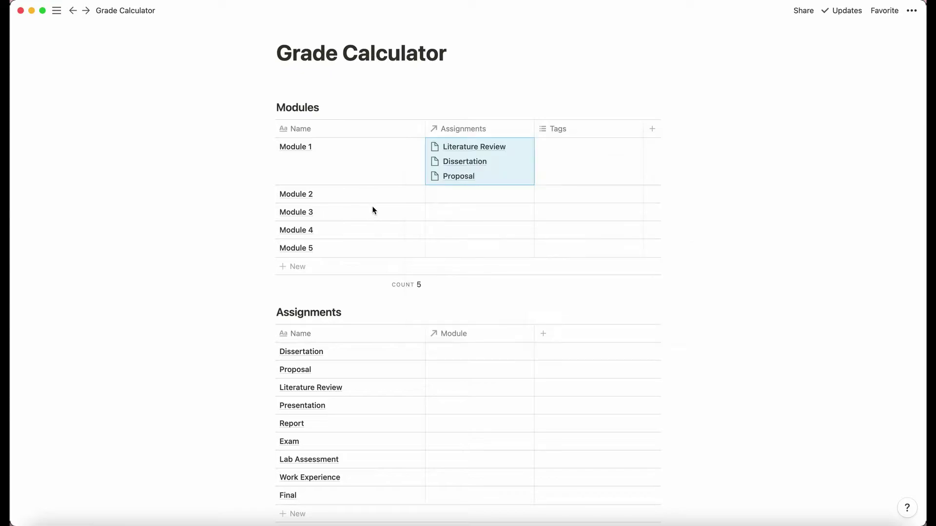
pyautogui.click(441, 193)
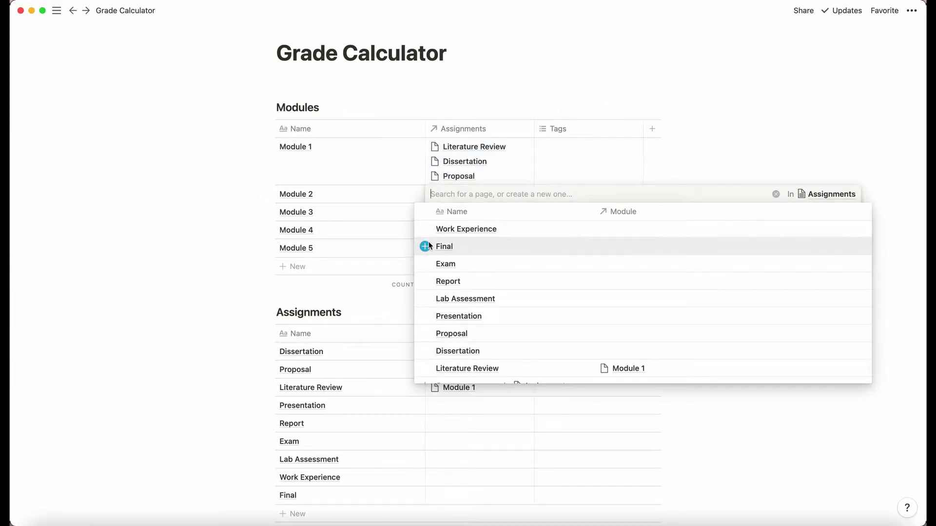
pyautogui.click(425, 229)
pyautogui.click(384, 230)
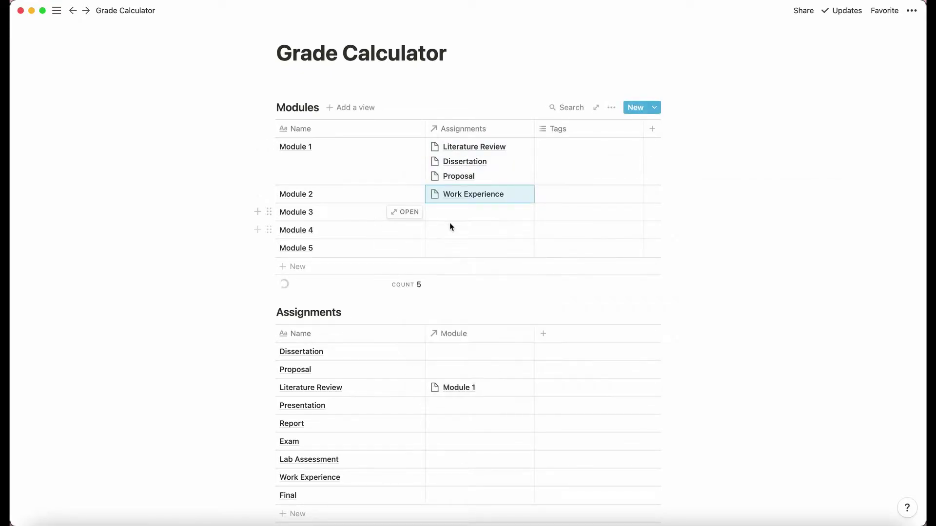
# - Link Final and Exam to Module 3, Lab Assessment to Module 4, Presentation and Report to Module 5
pyautogui.click(454, 213)
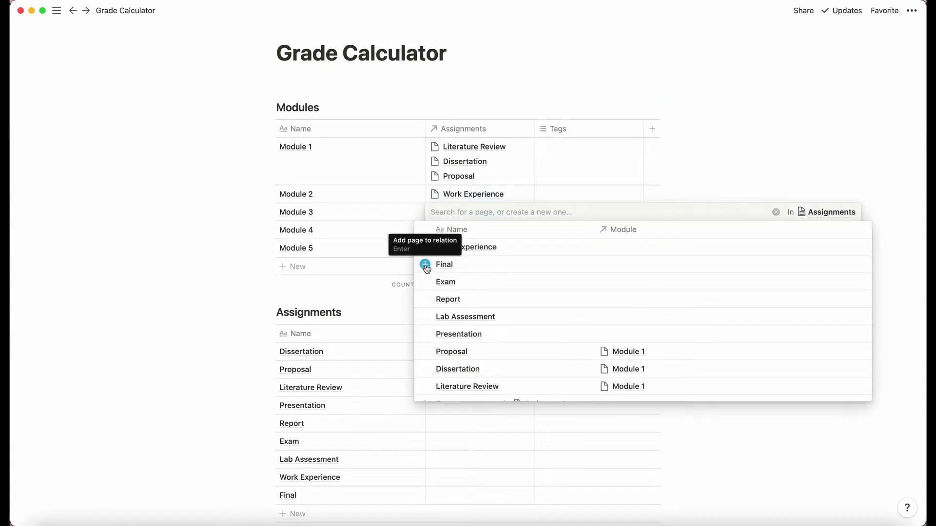
pyautogui.click(425, 264)
pyautogui.click(425, 281)
pyautogui.click(399, 251)
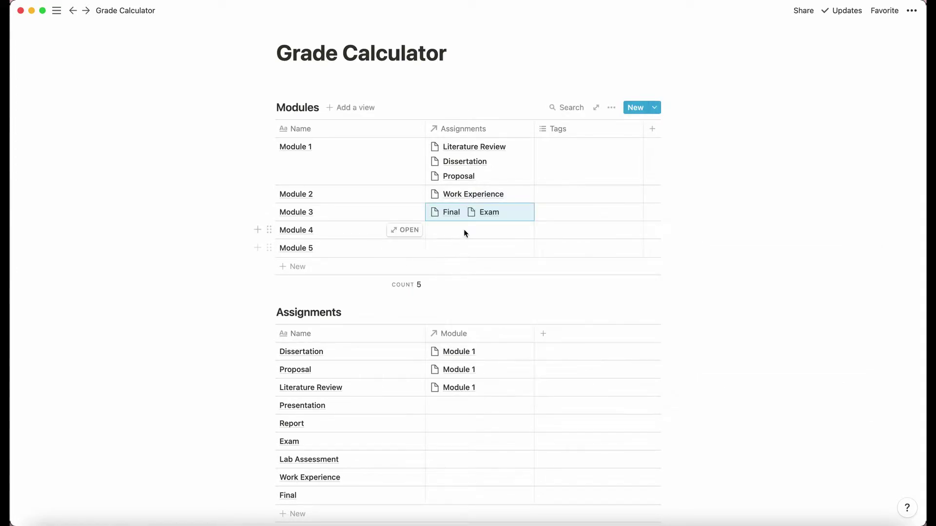
pyautogui.click(463, 229)
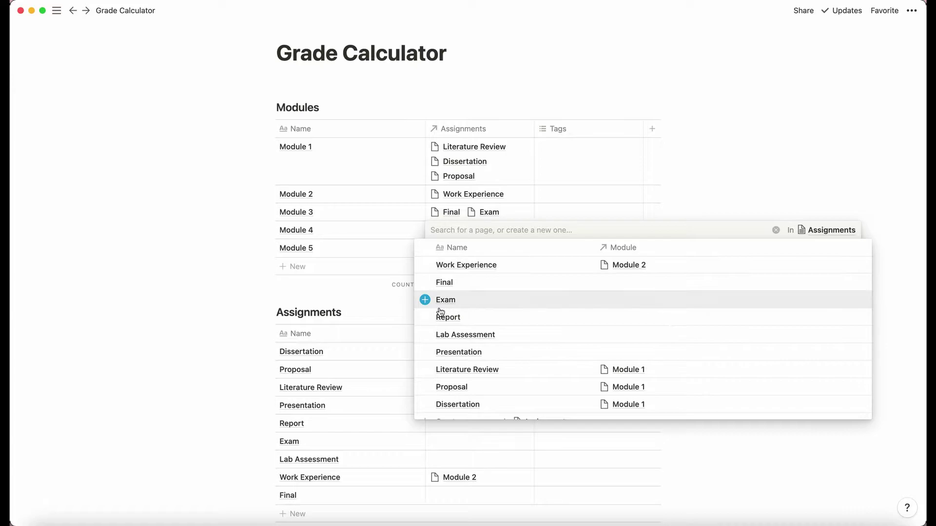
pyautogui.click(425, 334)
pyautogui.click(378, 259)
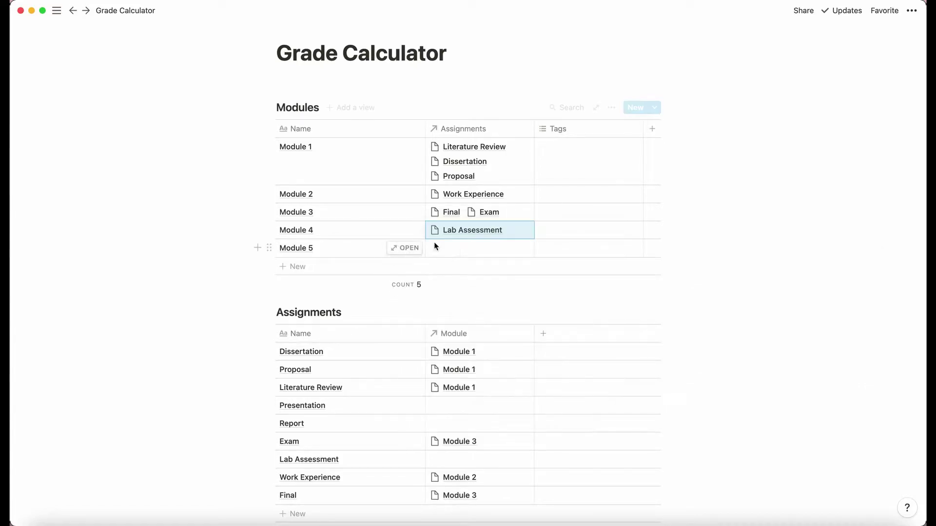
pyautogui.click(462, 248)
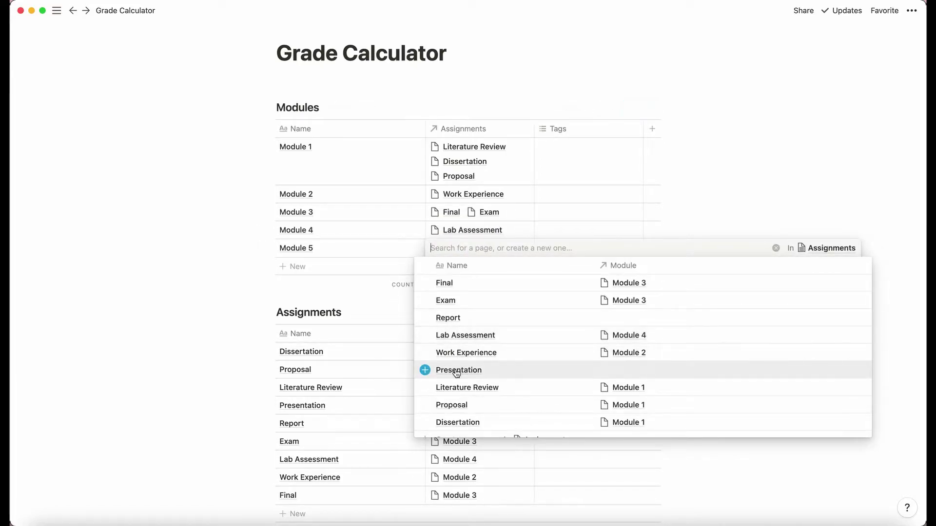
pyautogui.click(425, 370)
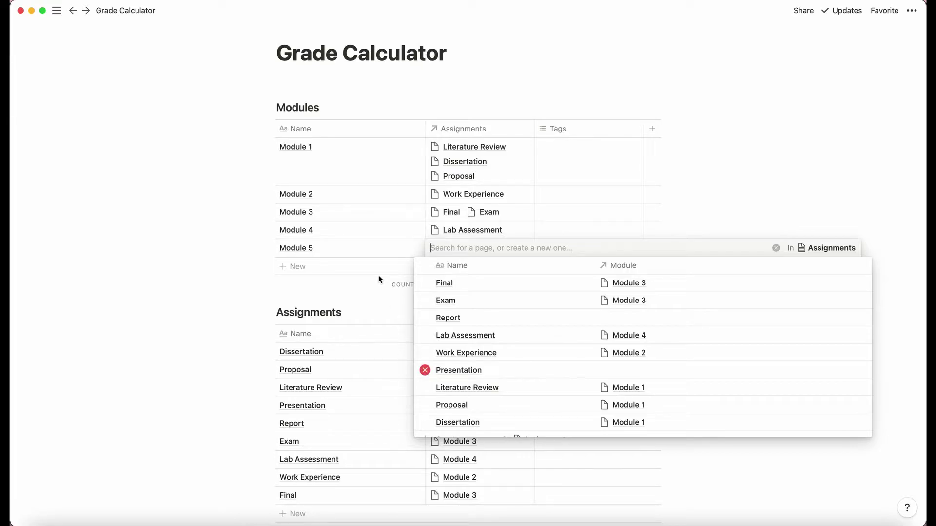
pyautogui.click(423, 317)
pyautogui.click(380, 236)
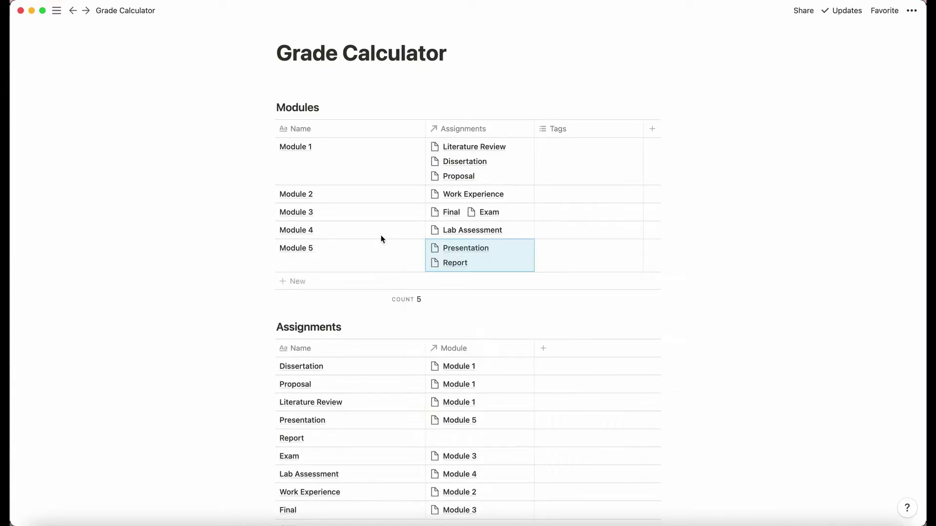
# - Move the Module column before Name in the Assignments table
pyautogui.scroll(-3, 471, 312)
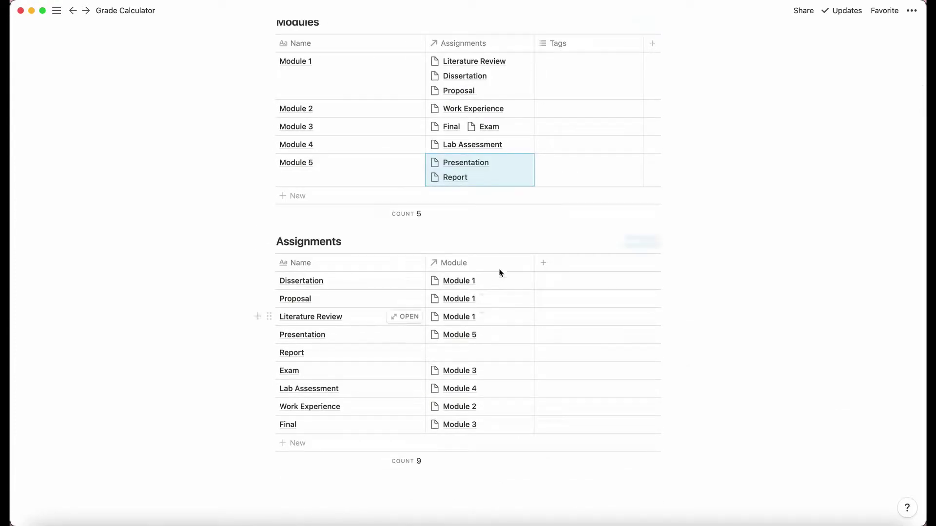
pyautogui.scroll(2, 506, 163)
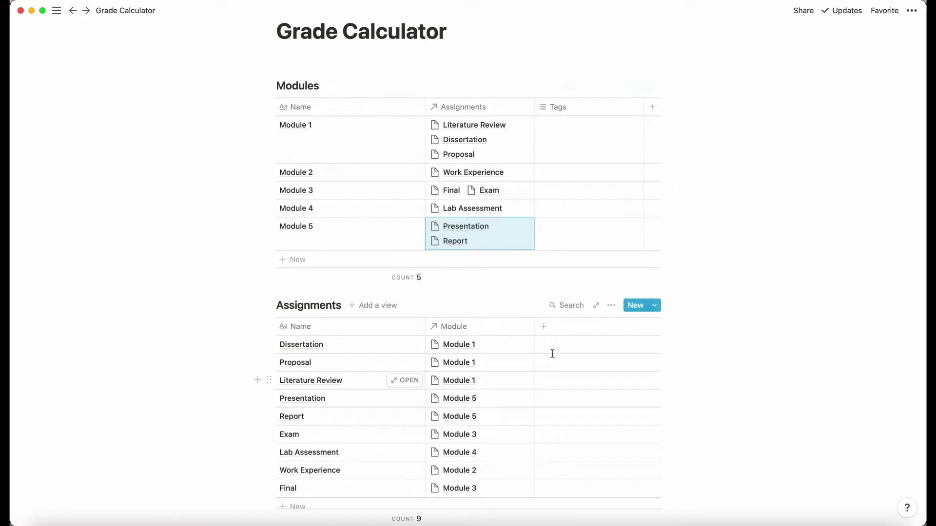
pyautogui.moveTo(497, 329); pyautogui.dragTo(346, 326)
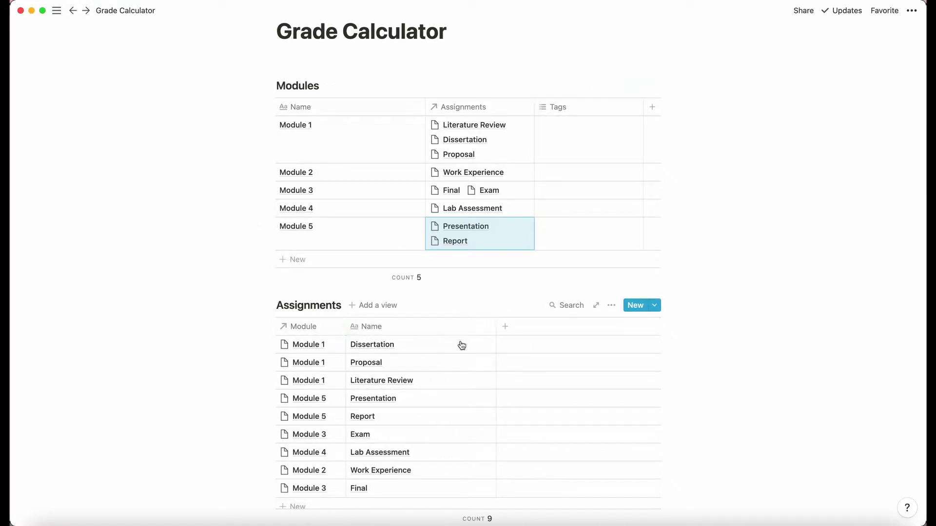
# - Add a Grade property of type Number to the Assignments table
pyautogui.click(523, 330)
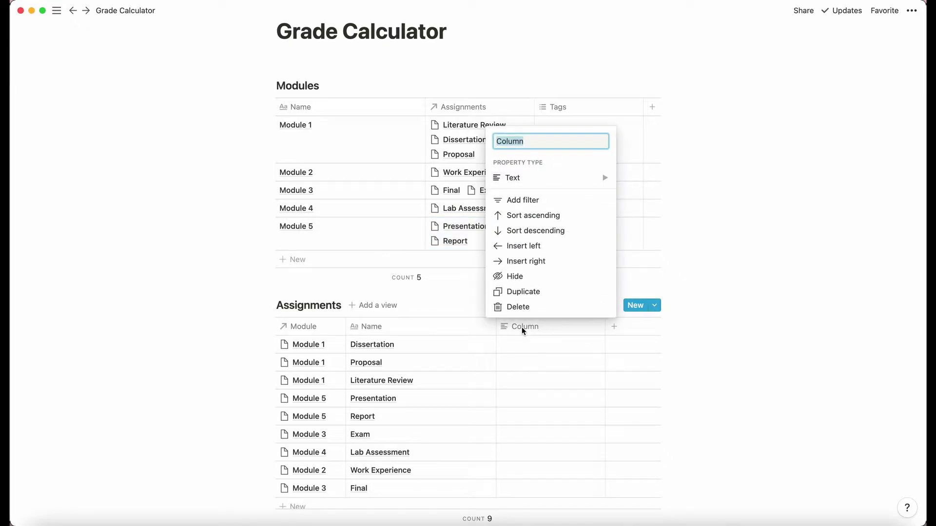
pyautogui.write('G')
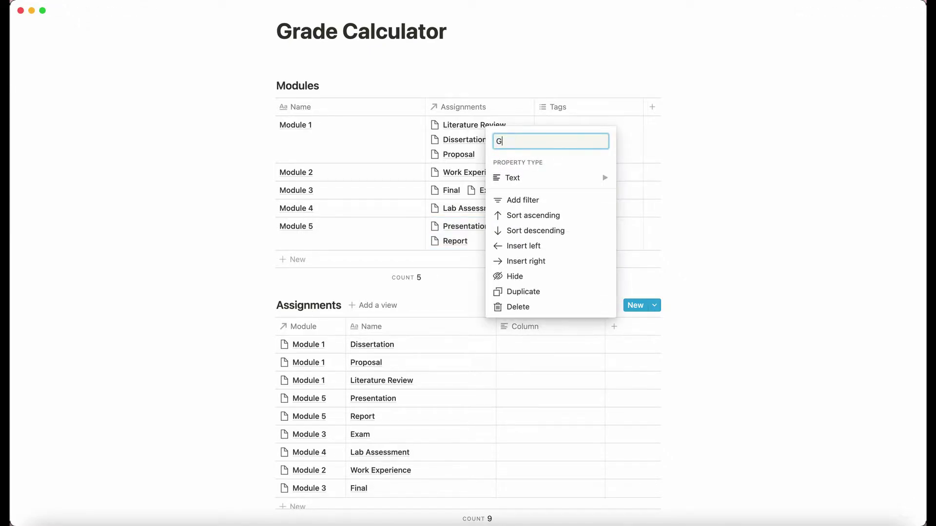
pyautogui.write('rade')
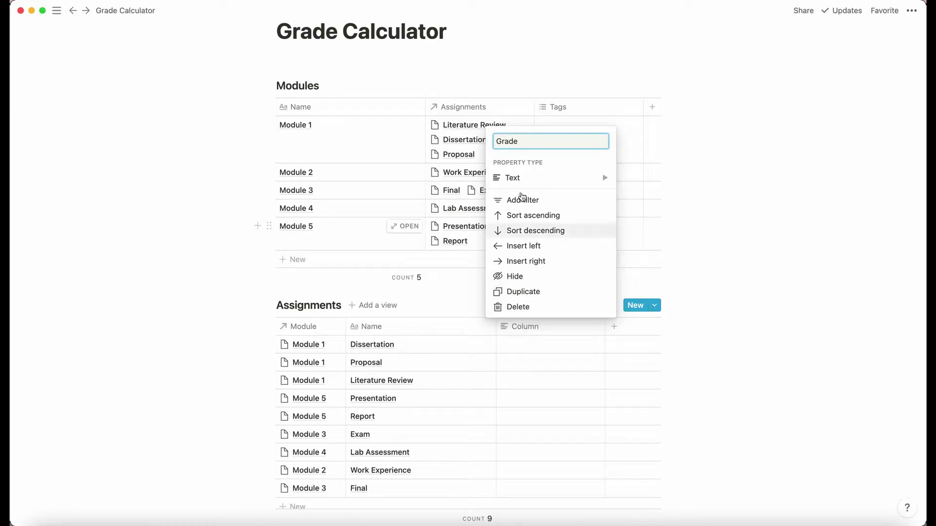
pyautogui.moveTo(521, 180)
pyautogui.click(667, 97)
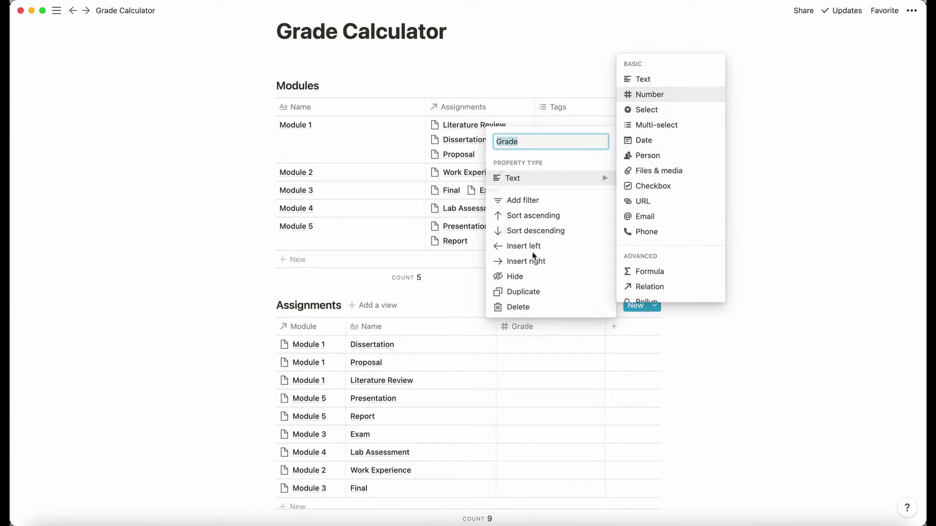
pyautogui.click(537, 336)
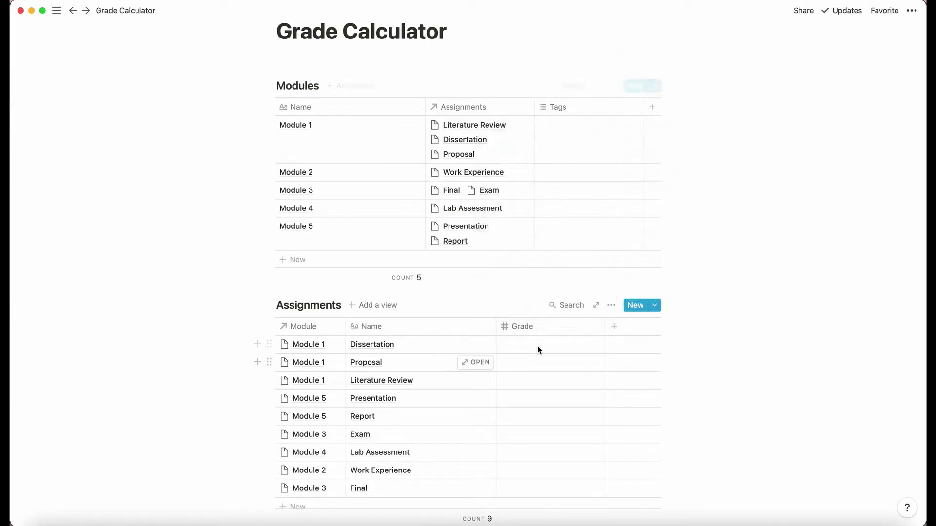
# - Narrow the Name column of the Assignments table
pyautogui.click(497, 326)
pyautogui.click(497, 327)
pyautogui.moveTo(496, 326); pyautogui.dragTo(448, 328)
# - Enter grades 72, 65, 68 and 78 for Dissertation, Proposal, Literature Review and Presentation
pyautogui.click(478, 351)
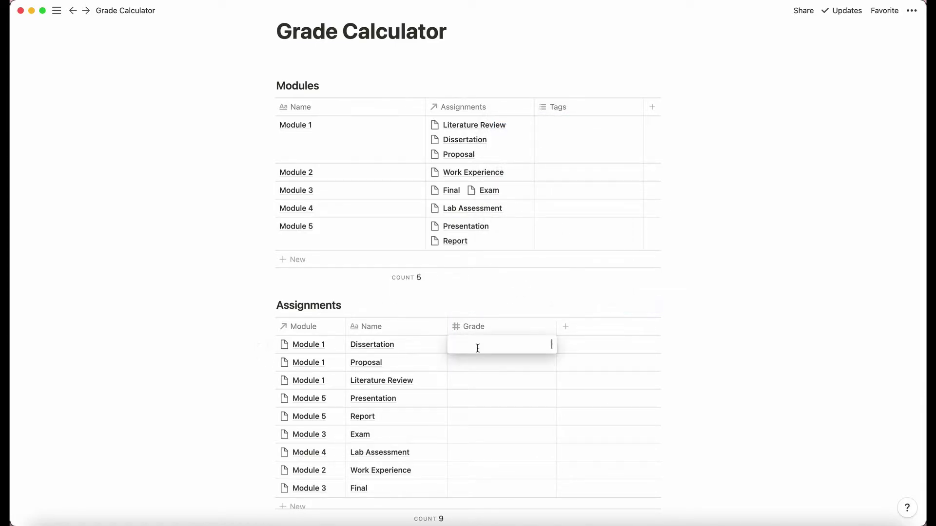
pyautogui.press('Escape')
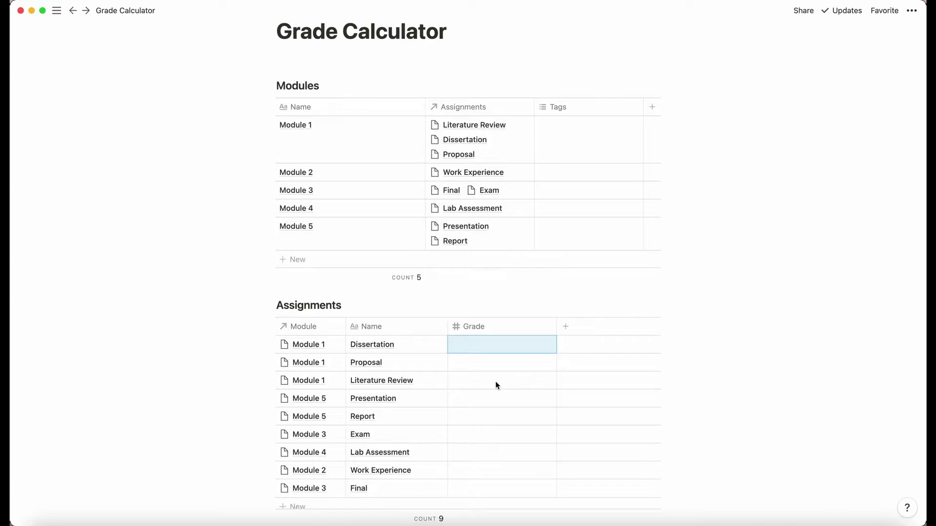
pyautogui.click(476, 347)
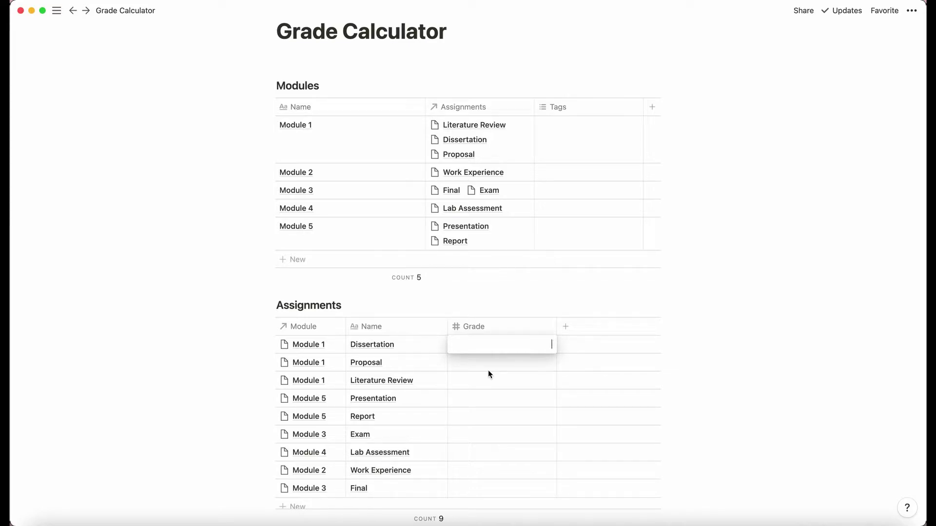
pyautogui.write('72')
pyautogui.press('Return')
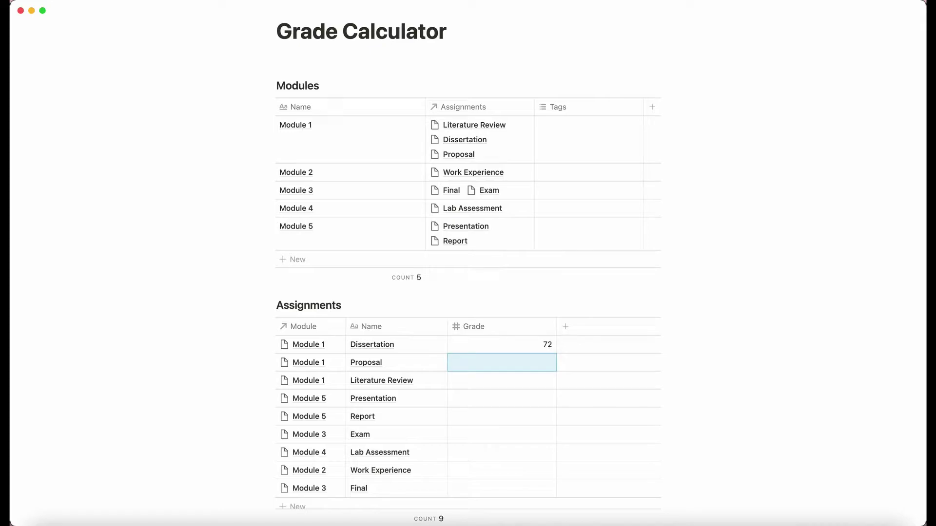
pyautogui.write('65')
pyautogui.press('Return')
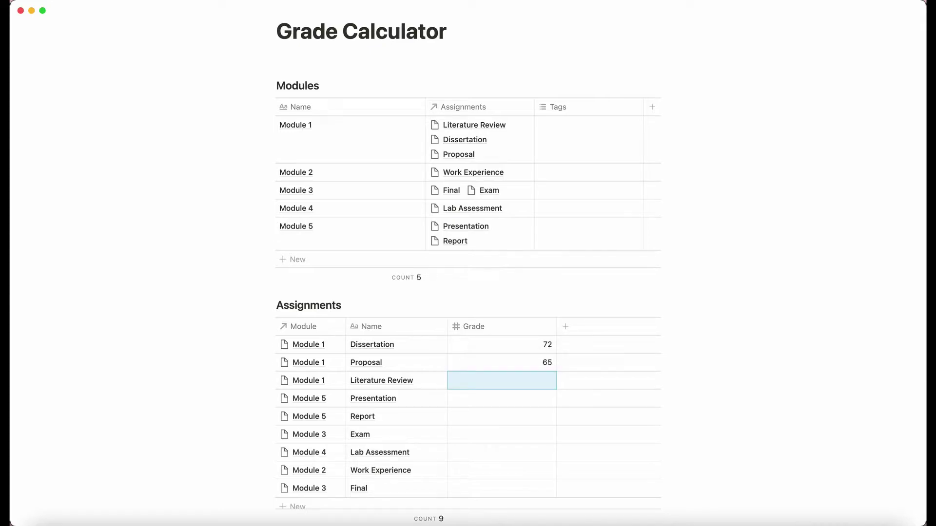
pyautogui.write('68')
pyautogui.press('Return')
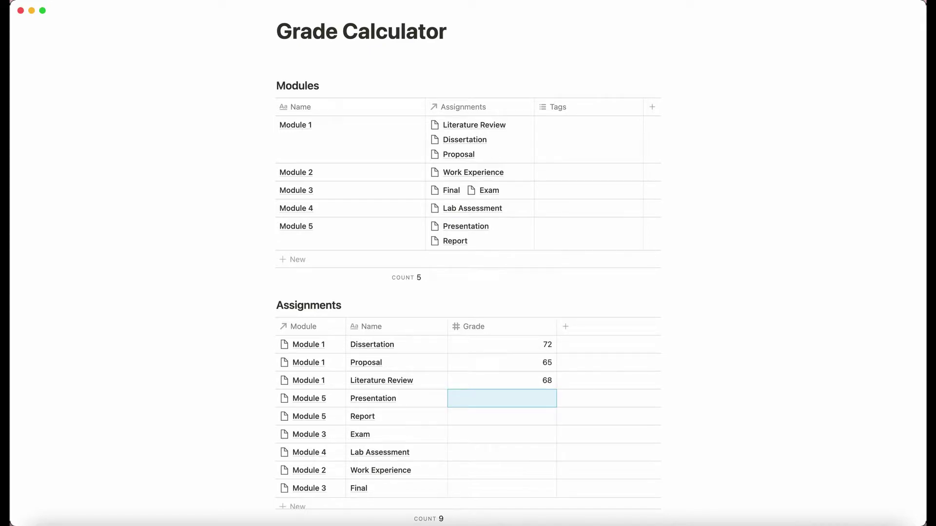
pyautogui.write('78')
pyautogui.press('Return')
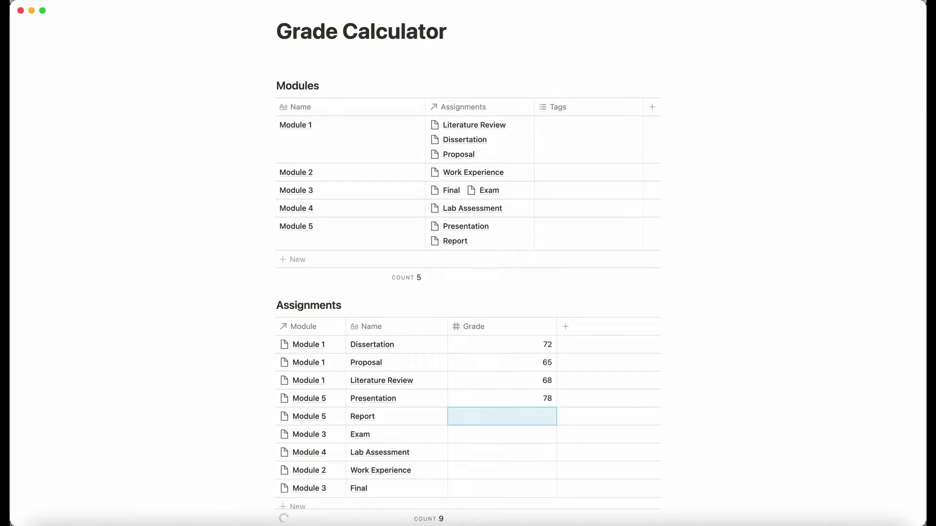
# - Correct Presentation's grade to 77 and give Report 85
pyautogui.click(502, 398)
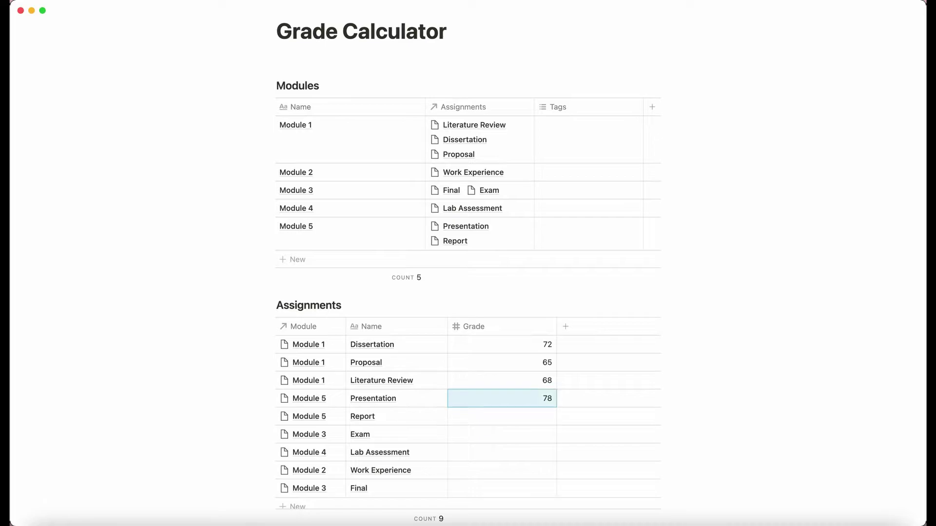
pyautogui.click(502, 416)
pyautogui.click(502, 399)
pyautogui.write('77')
pyautogui.press('Return')
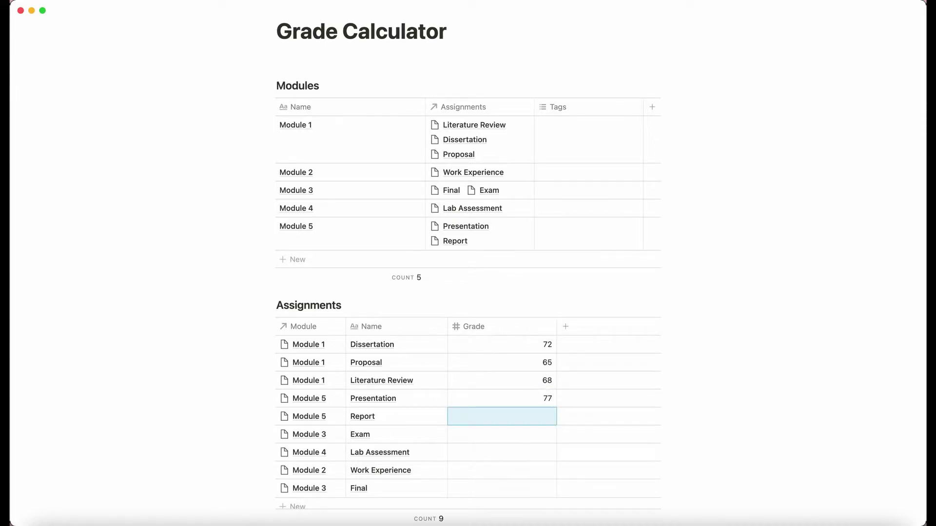
pyautogui.write('85')
pyautogui.press('Return')
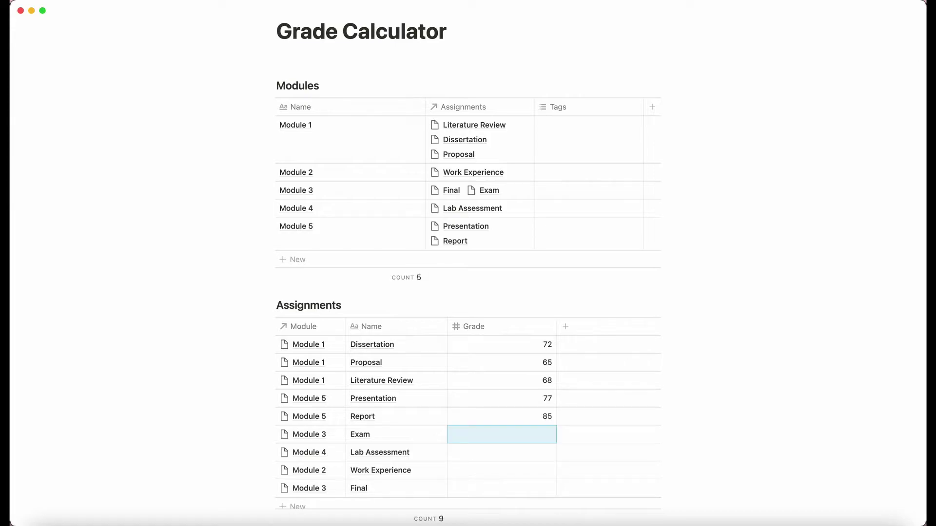
# - Grade Exam 58, Lab Assessment 62, Work Experience 72, Final 58, then narrow the Grade column
pyautogui.write('58')
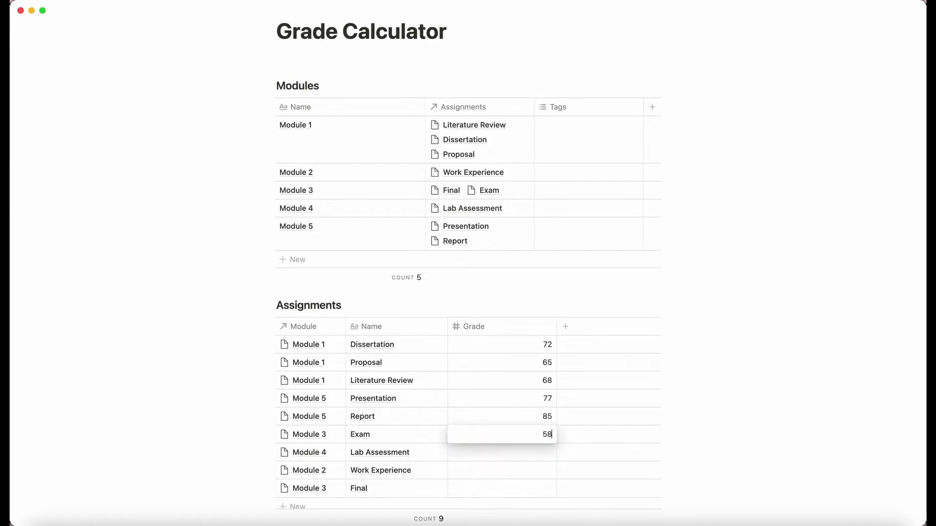
pyautogui.press('Return')
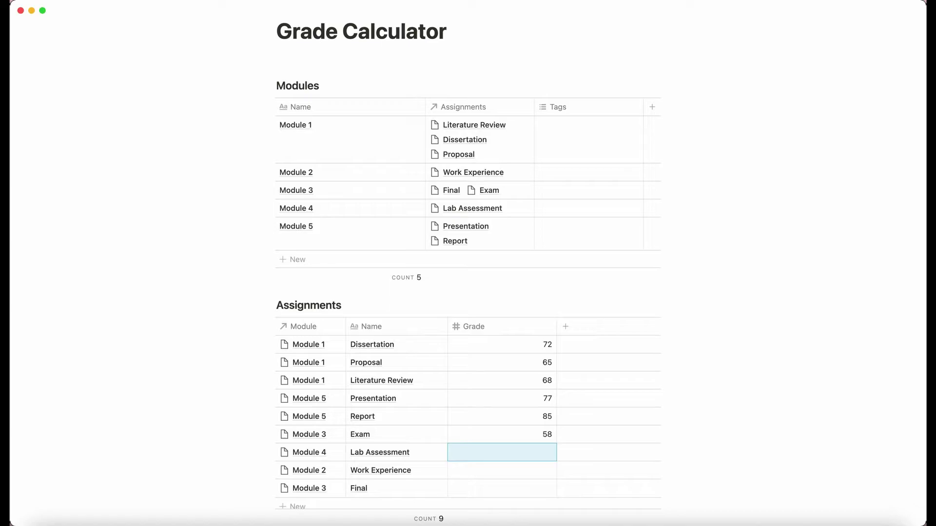
pyautogui.write('6')
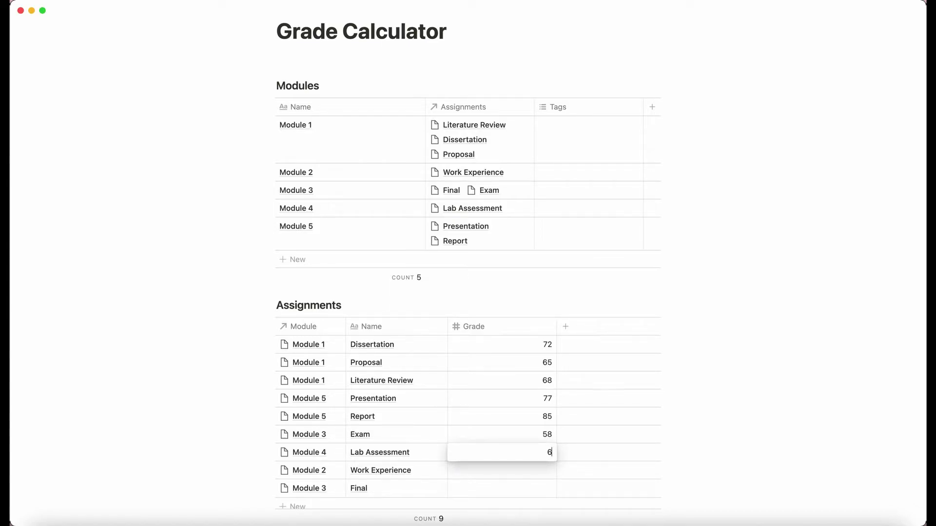
pyautogui.write('2')
pyautogui.press('Return')
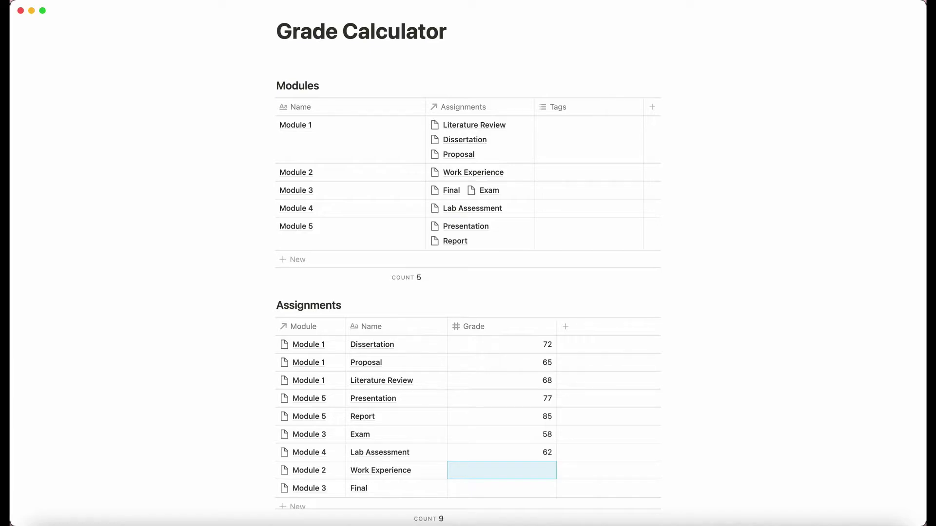
pyautogui.write('72')
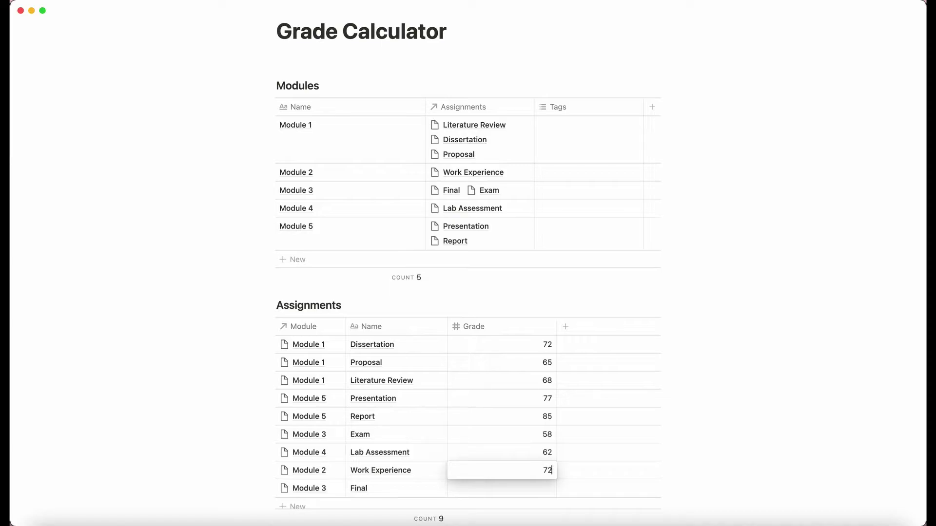
pyautogui.press('Return')
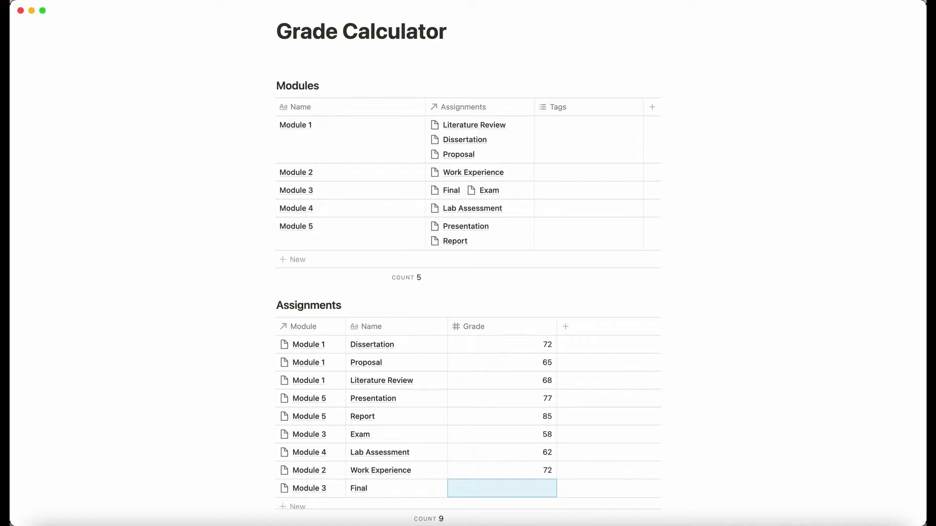
pyautogui.write('58')
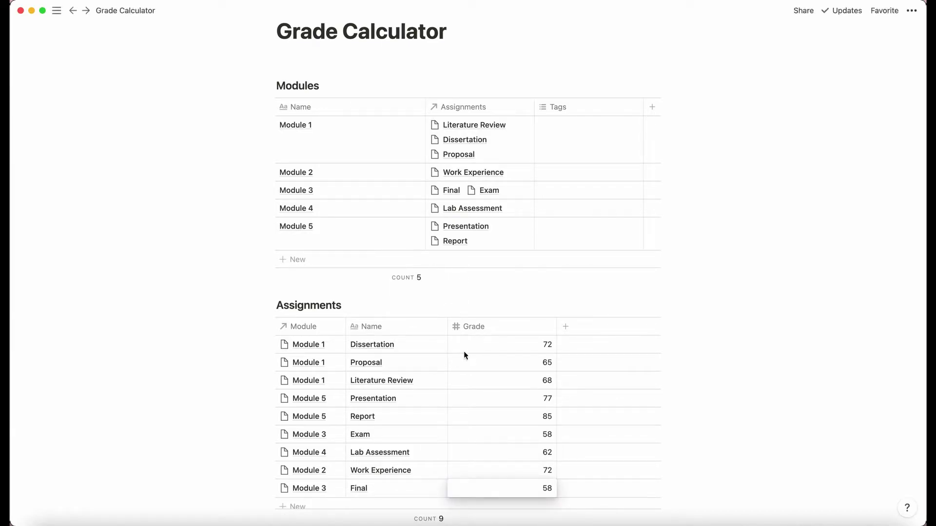
pyautogui.press('Return')
pyautogui.moveTo(557, 327); pyautogui.dragTo(505, 327)
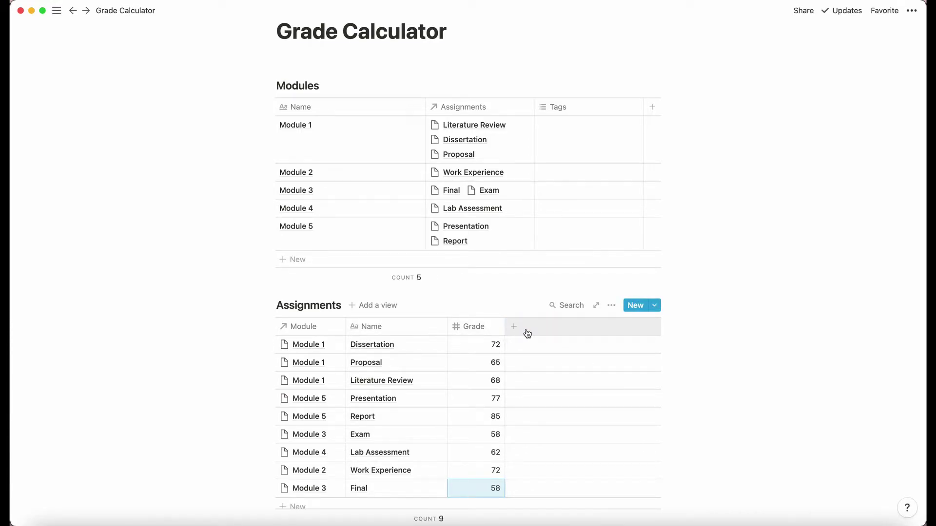
# - Add a new Number property to the Assignments table named Weighting
pyautogui.click(527, 332)
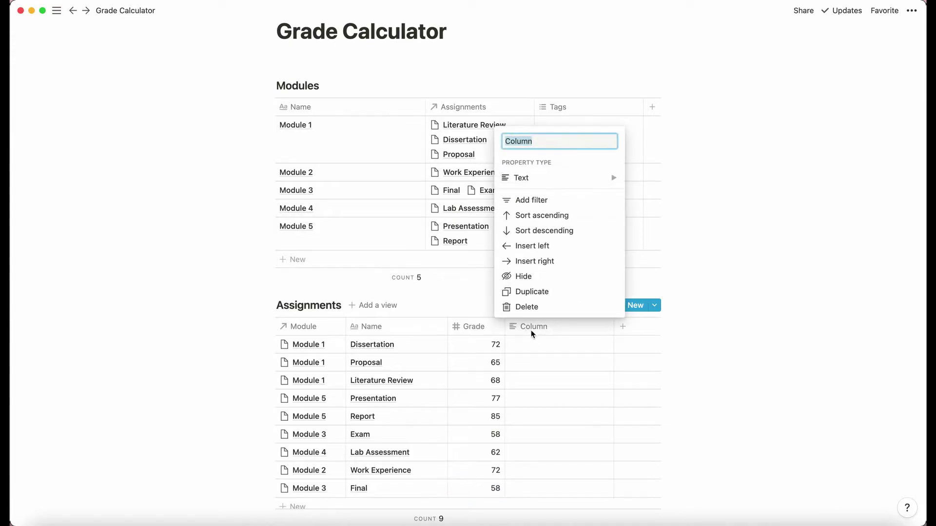
pyautogui.moveTo(556, 177)
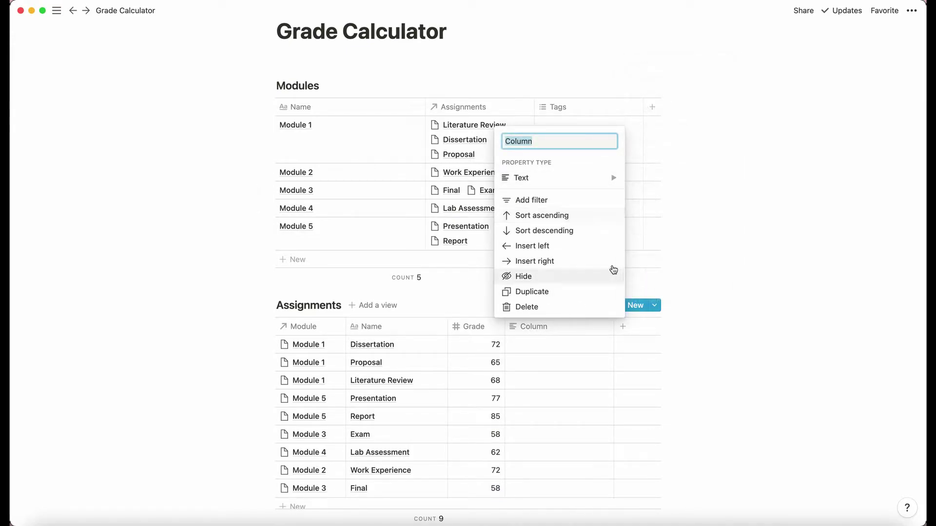
pyautogui.moveTo(600, 182)
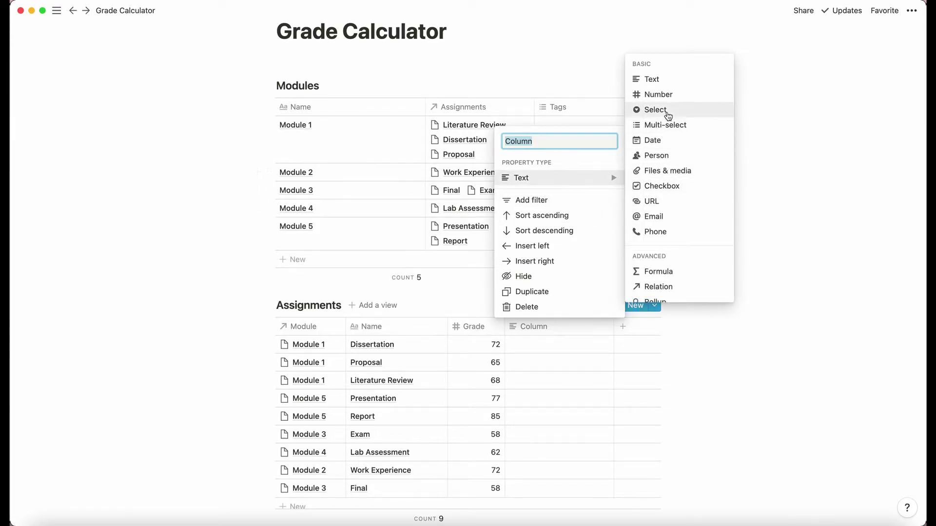
pyautogui.click(666, 93)
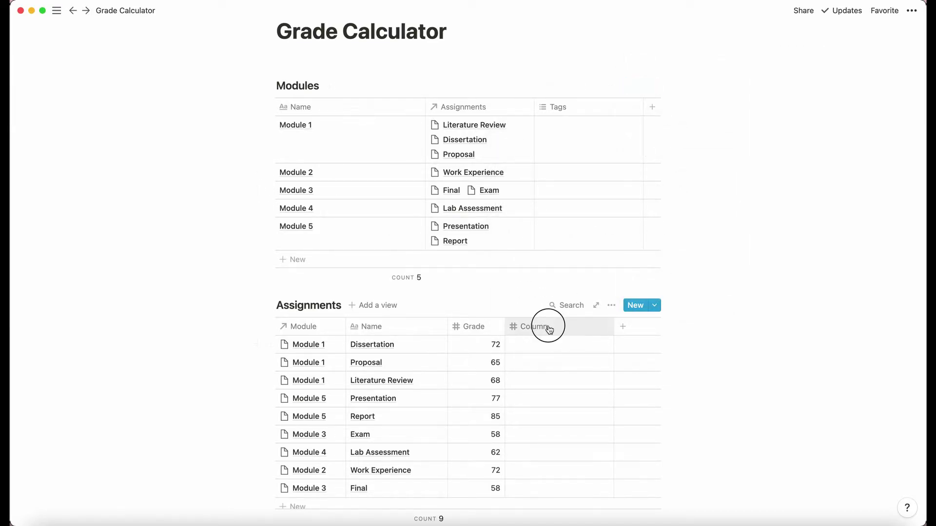
pyautogui.click(548, 326)
pyautogui.write('Weigh')
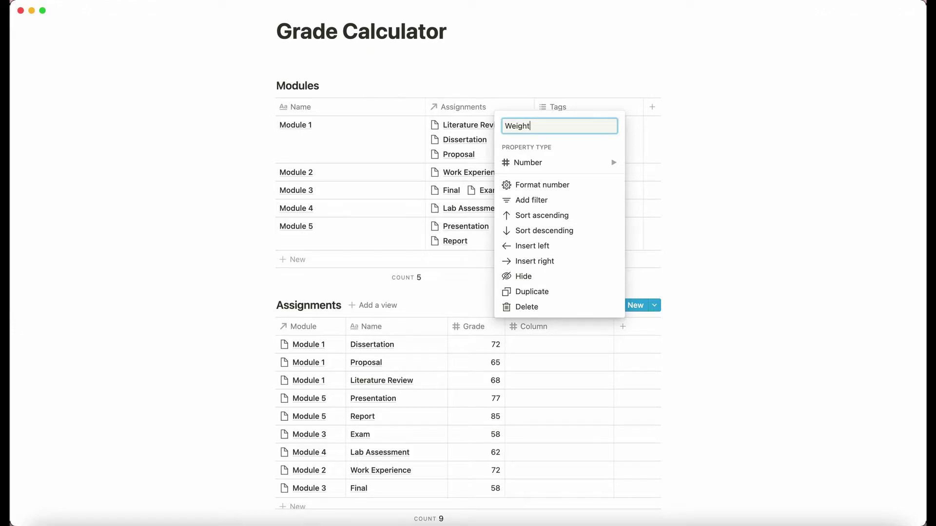
pyautogui.write('t')
pyautogui.press('Return')
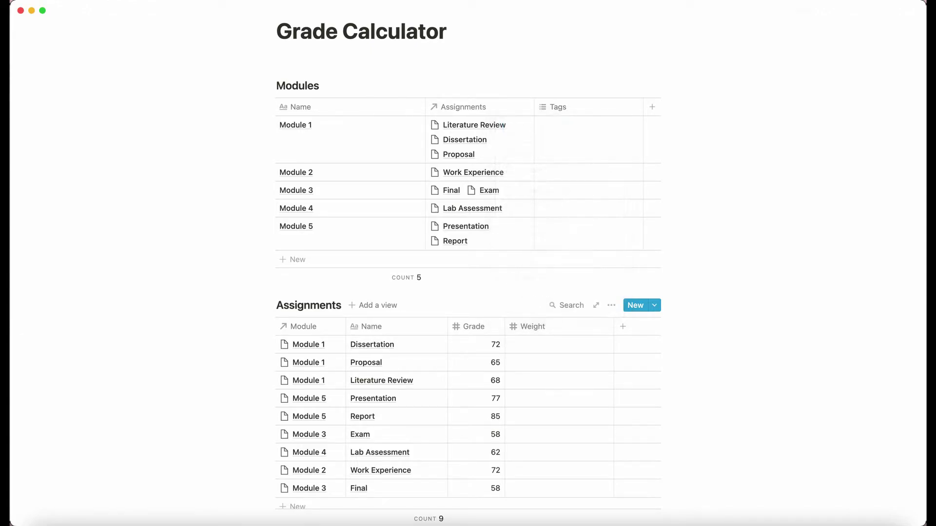
pyautogui.click(536, 328)
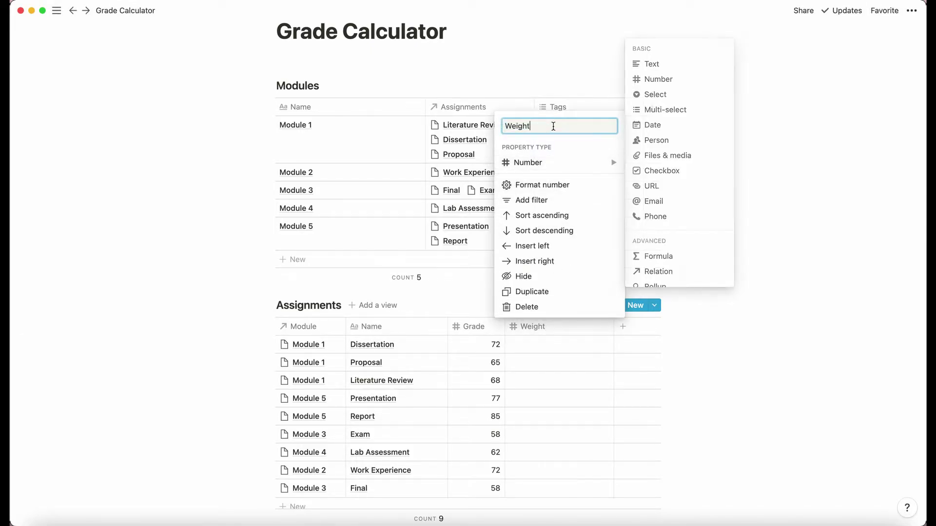
pyautogui.write('ing')
pyautogui.press('Return')
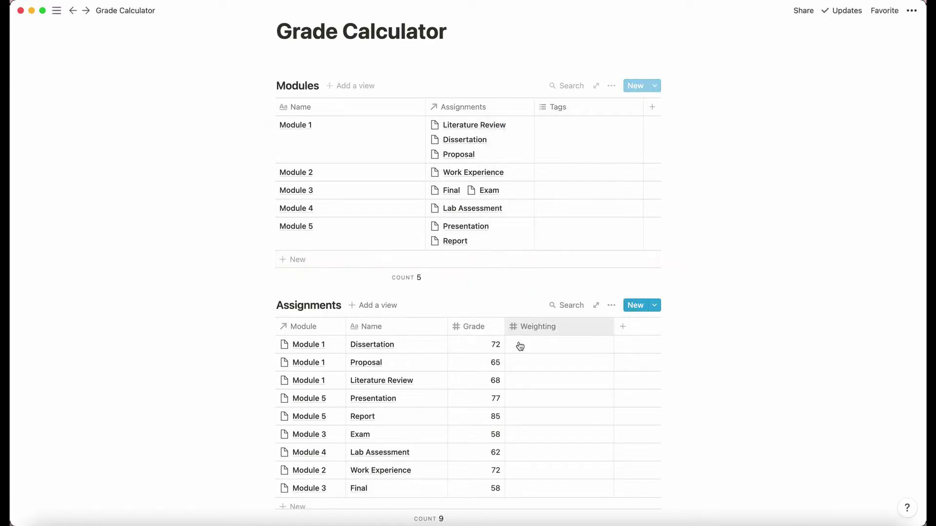
# - Place Weighting between Name and Grade, format it as Percent, and narrow it
pyautogui.moveTo(521, 326); pyautogui.dragTo(459, 329)
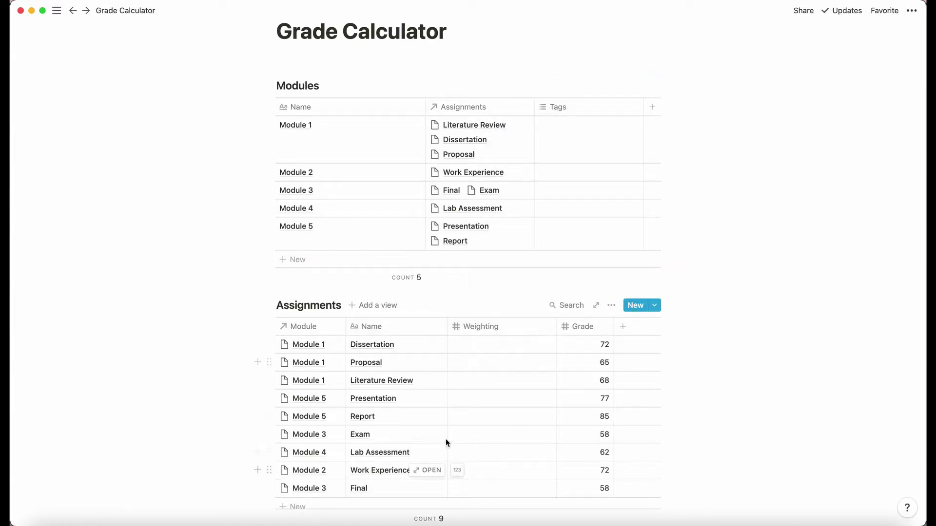
pyautogui.click(457, 344)
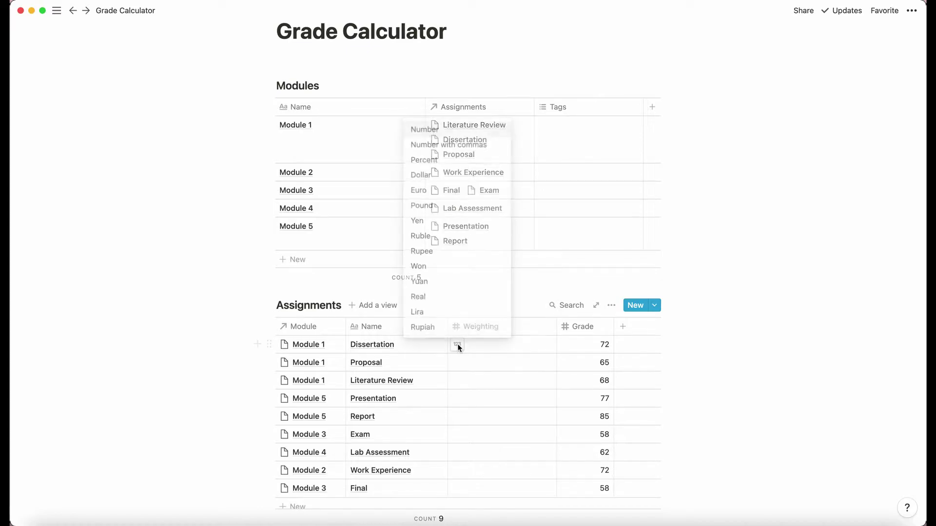
pyautogui.click(459, 160)
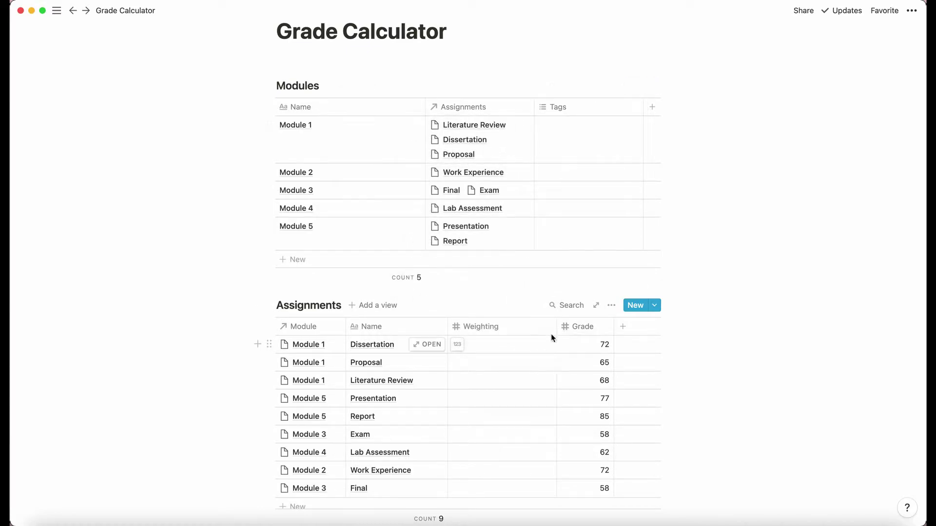
pyautogui.moveTo(556, 326); pyautogui.dragTo(523, 326)
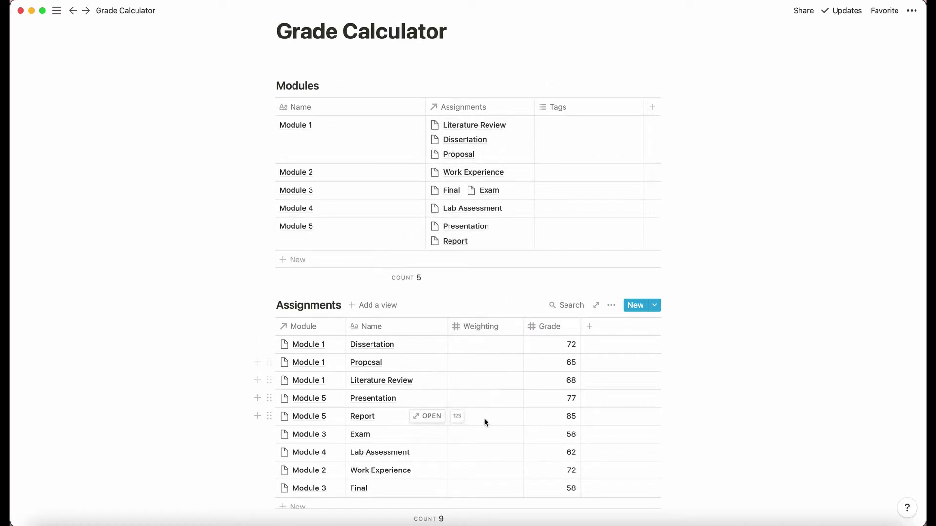
# - Add an ascending sort on the Module property to the Assignments table
pyautogui.click(611, 306)
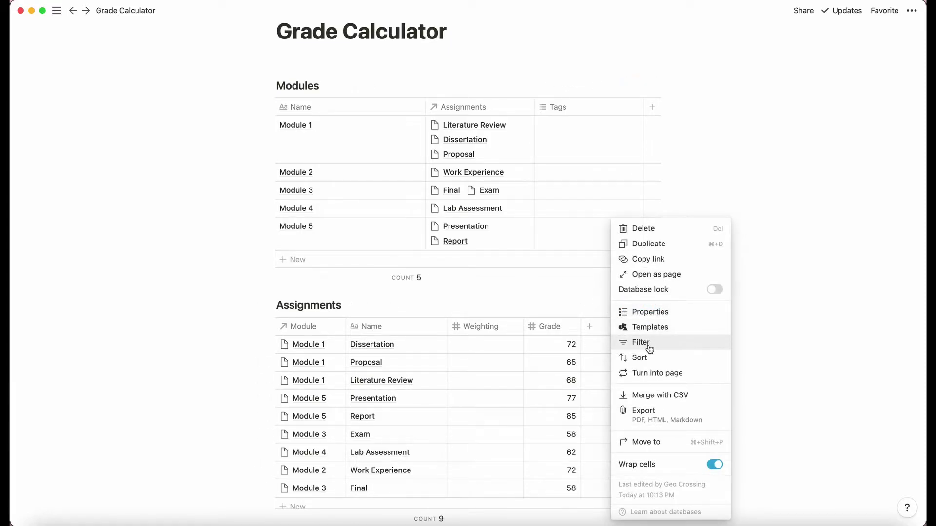
pyautogui.click(639, 358)
pyautogui.click(501, 403)
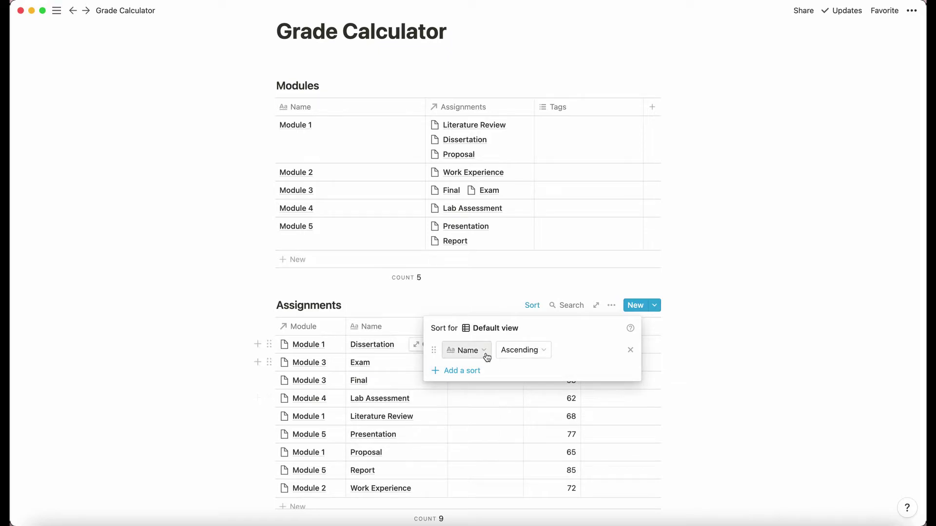
pyautogui.click(486, 352)
pyautogui.click(481, 396)
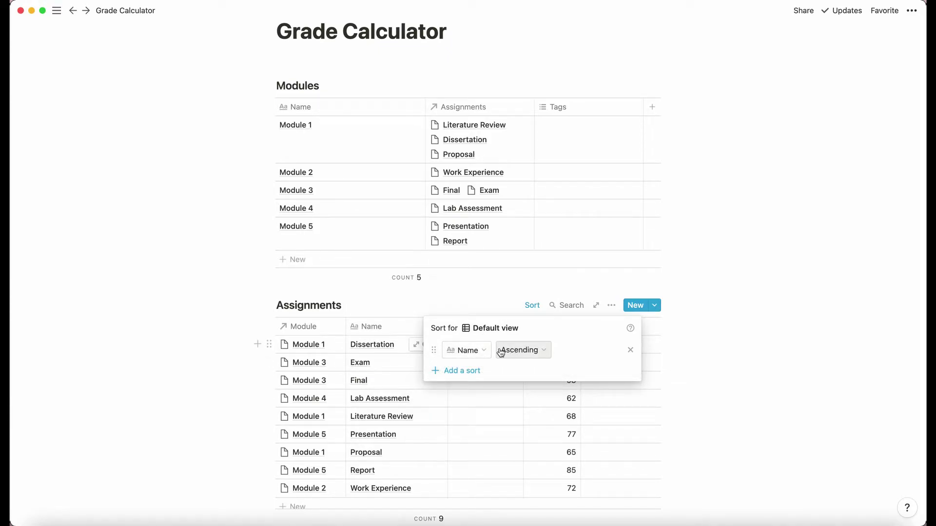
pyautogui.click(473, 369)
pyautogui.click(471, 428)
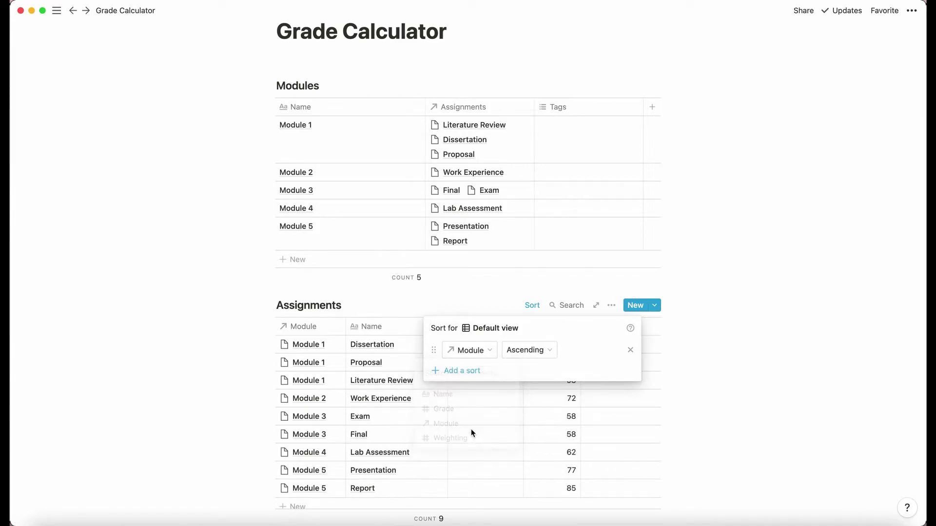
pyautogui.click(428, 303)
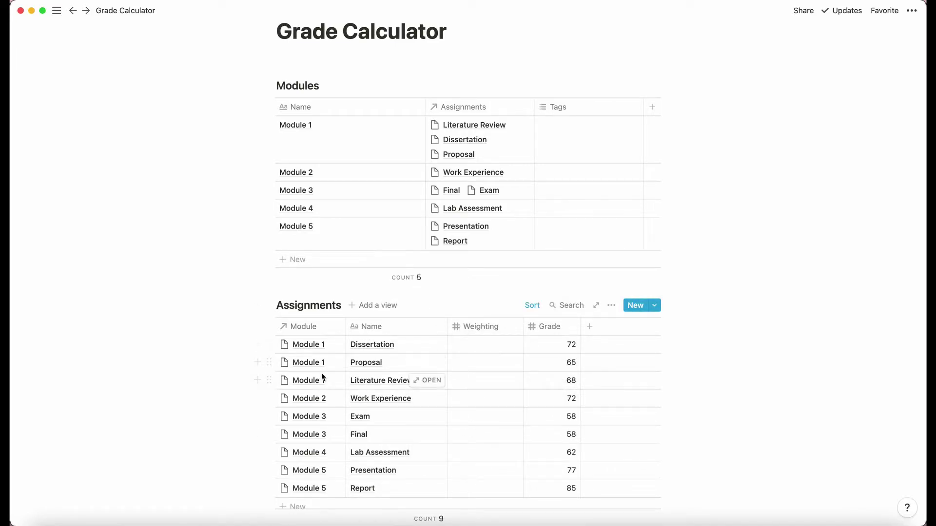
# - Enter weightings 50%, 10%, 40% and 100% for Dissertation, Proposal, Literature Review and Work Experience
pyautogui.click(462, 350)
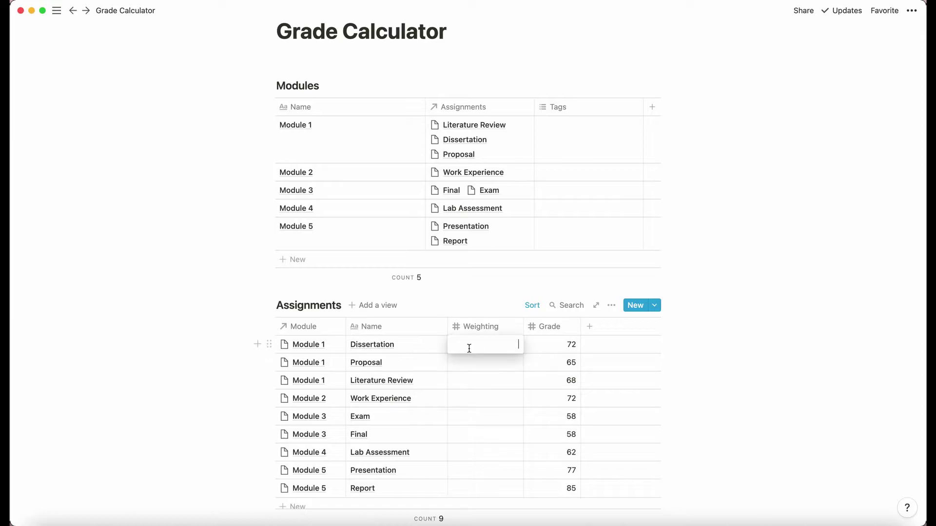
pyautogui.write('50')
pyautogui.press('Return')
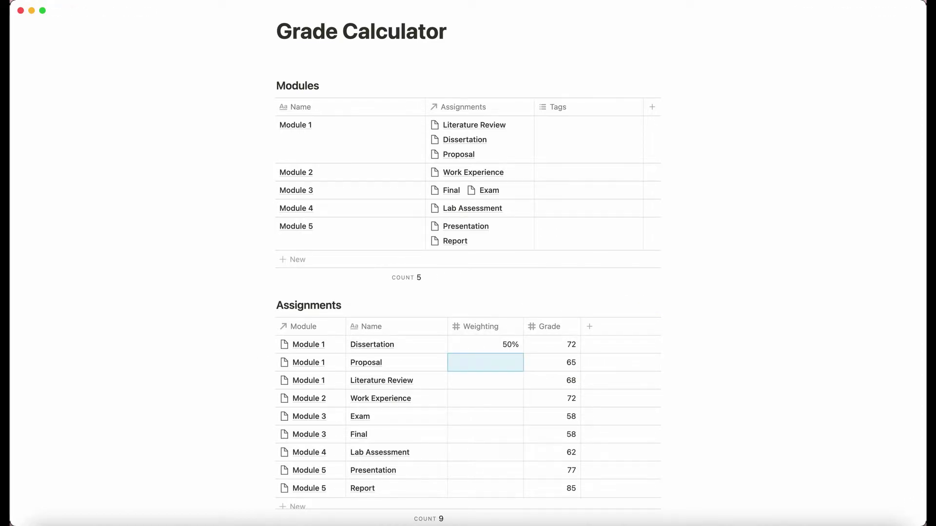
pyautogui.write('10')
pyautogui.press('Return')
pyautogui.write('40')
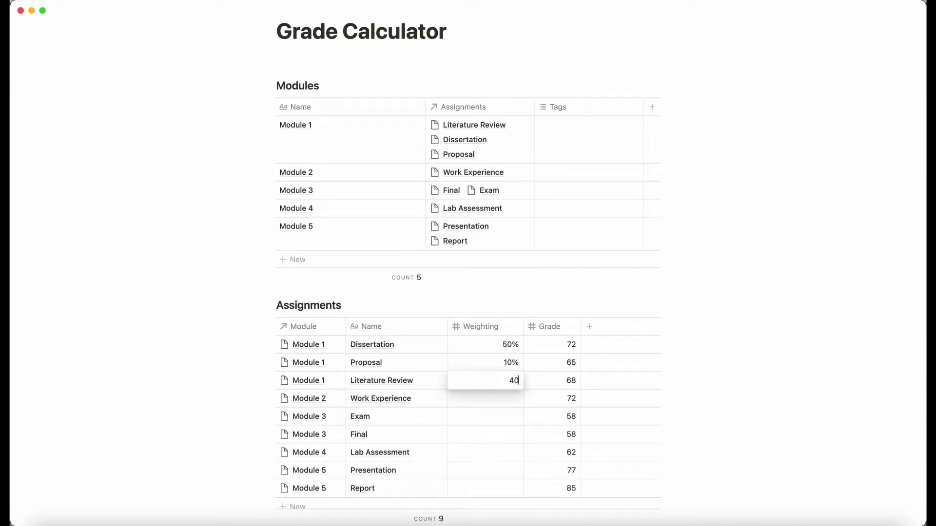
pyautogui.press('Return')
pyautogui.write('1000')
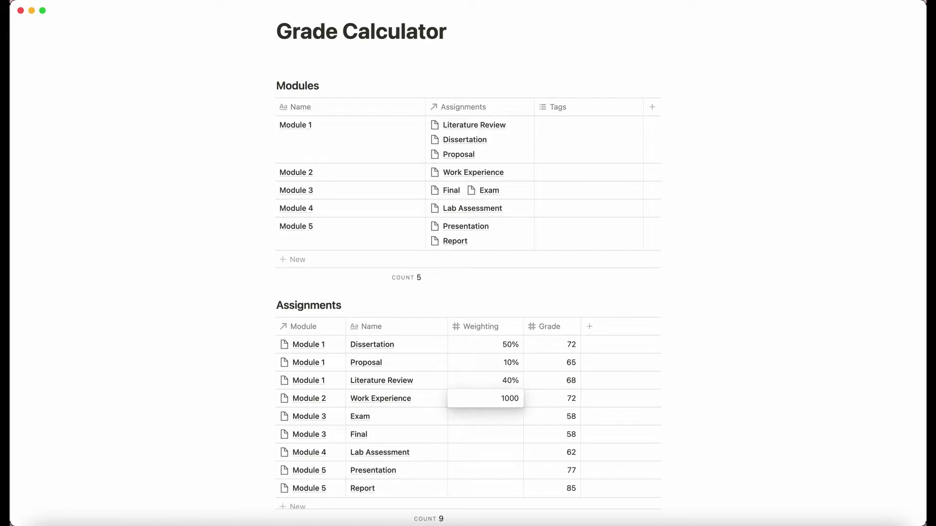
pyautogui.press('BackSpace')
pyautogui.press('Return')
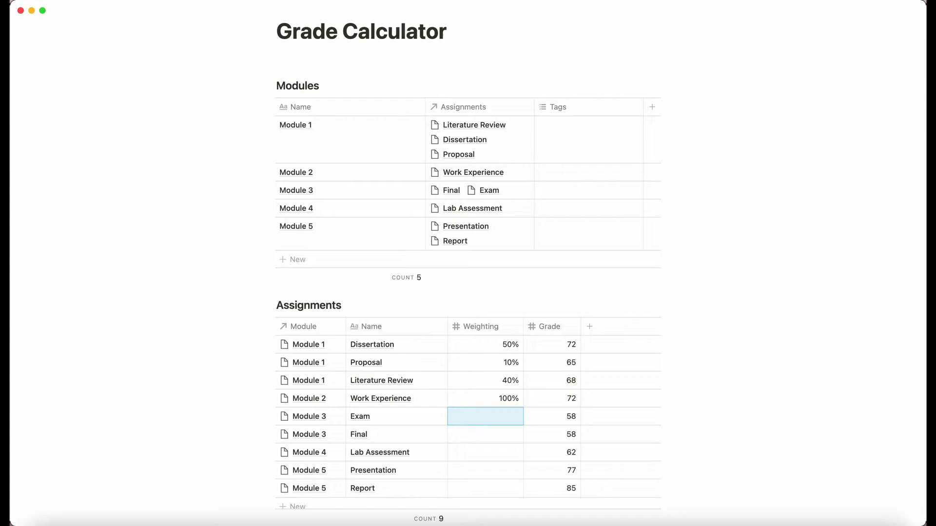
# - Enter weightings 50%, 50%, 100%, 70% and 30% for Exam, Final, Lab Assessment, Presentation and Report
pyautogui.write('50')
pyautogui.press('Return')
pyautogui.write('50')
pyautogui.press('Return')
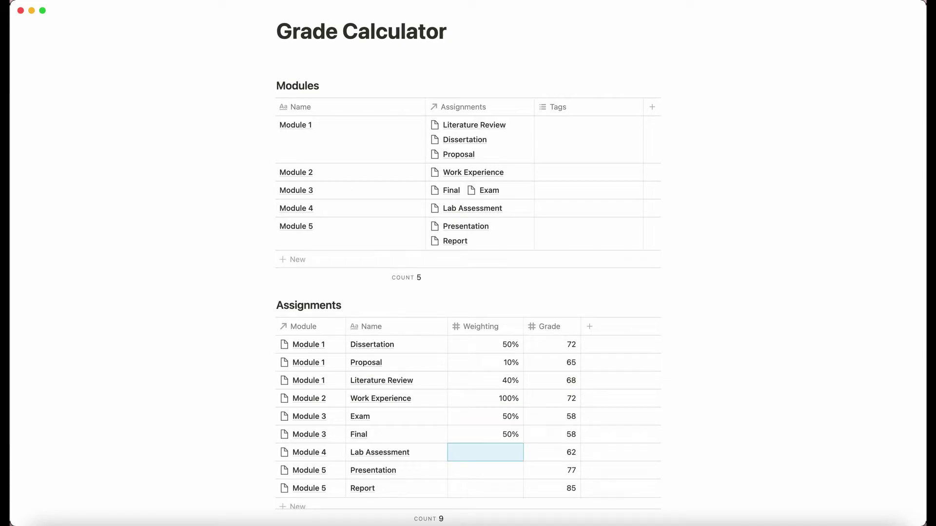
pyautogui.write('100')
pyautogui.press('Return')
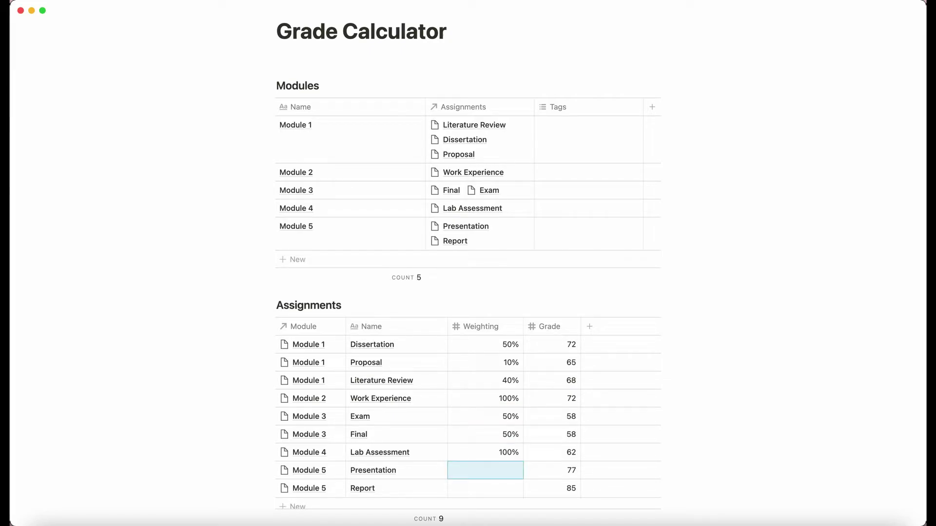
pyautogui.write('70')
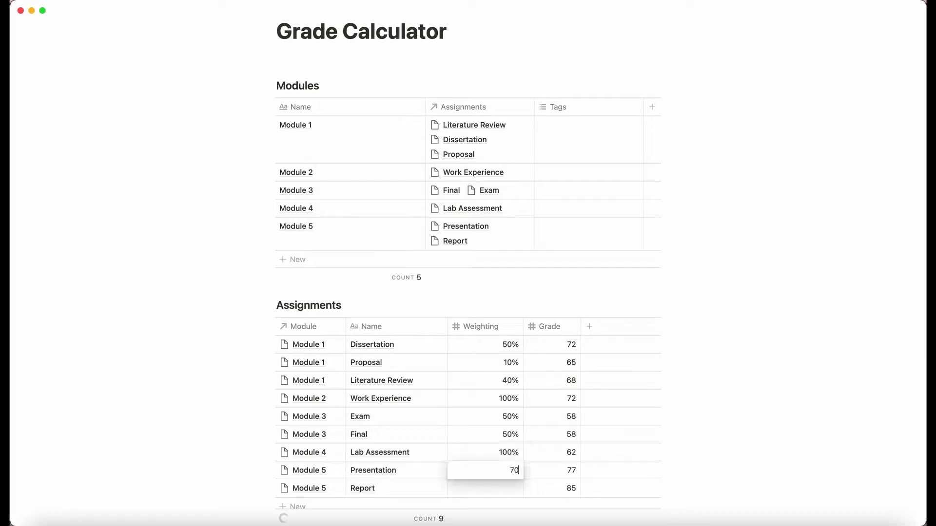
pyautogui.press('Return')
pyautogui.write('30')
pyautogui.press('Return')
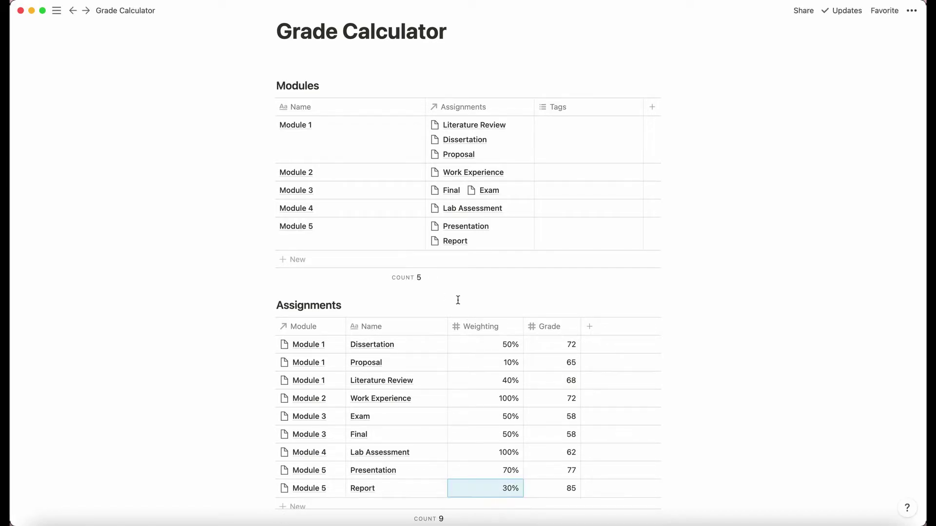
pyautogui.scroll(-2, 484, 393)
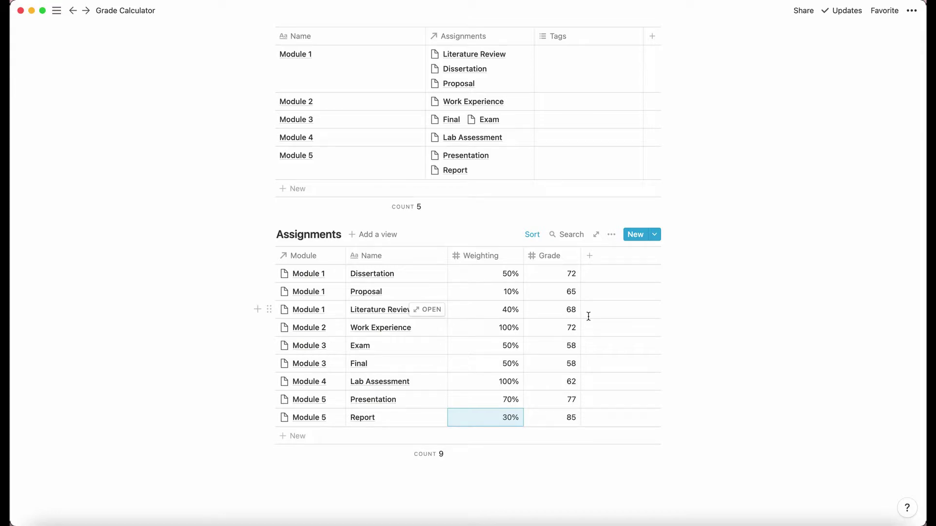
# - Add a formula property named Grade Weighting after the Grade column
pyautogui.click(609, 257)
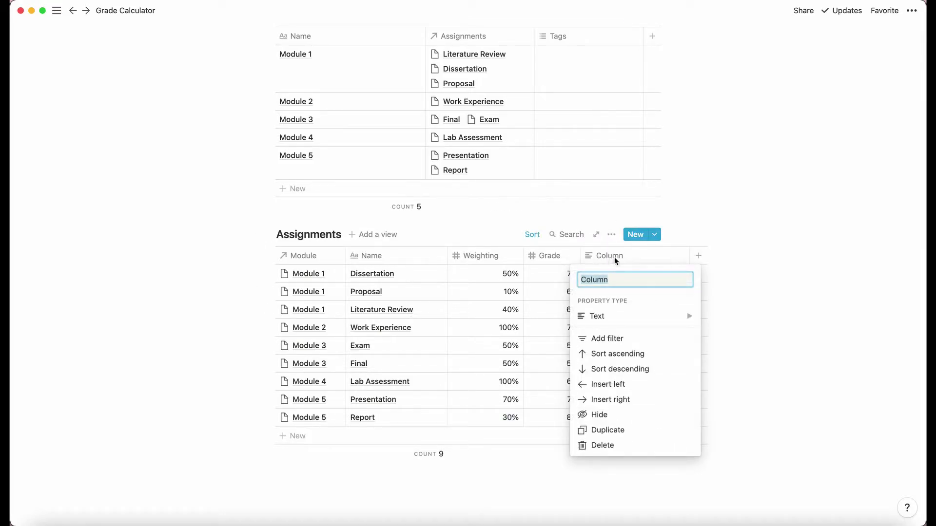
pyautogui.write('G')
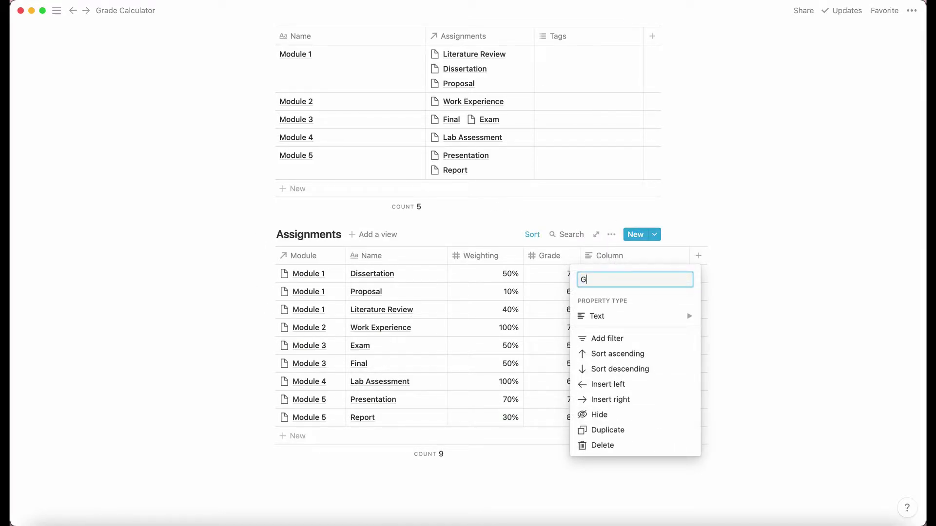
pyautogui.write('rade W')
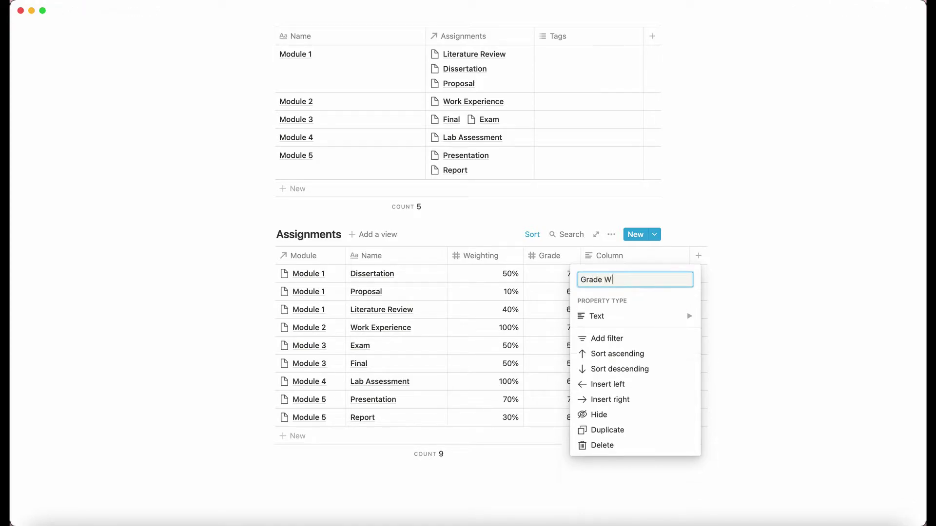
pyautogui.write('eigh')
pyautogui.press('BackSpace')
pyautogui.write('ghting')
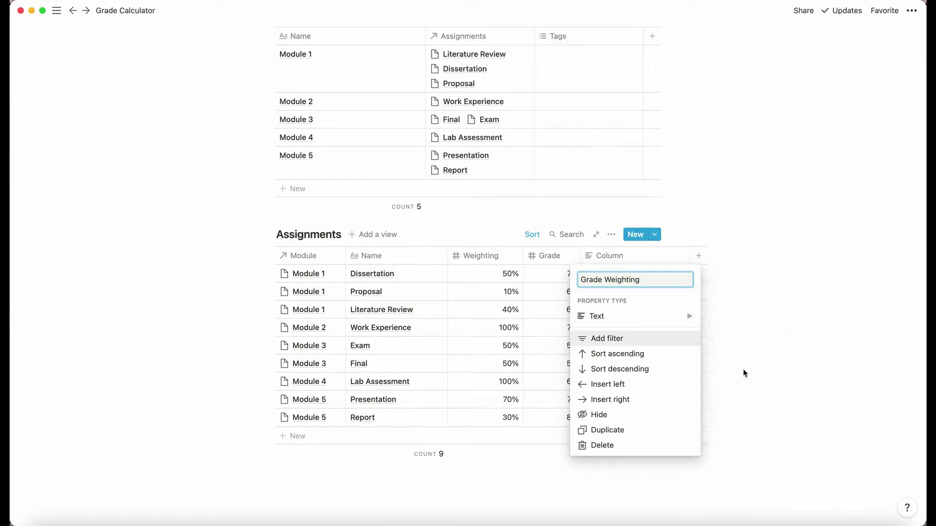
pyautogui.moveTo(680, 323)
pyautogui.click(734, 410)
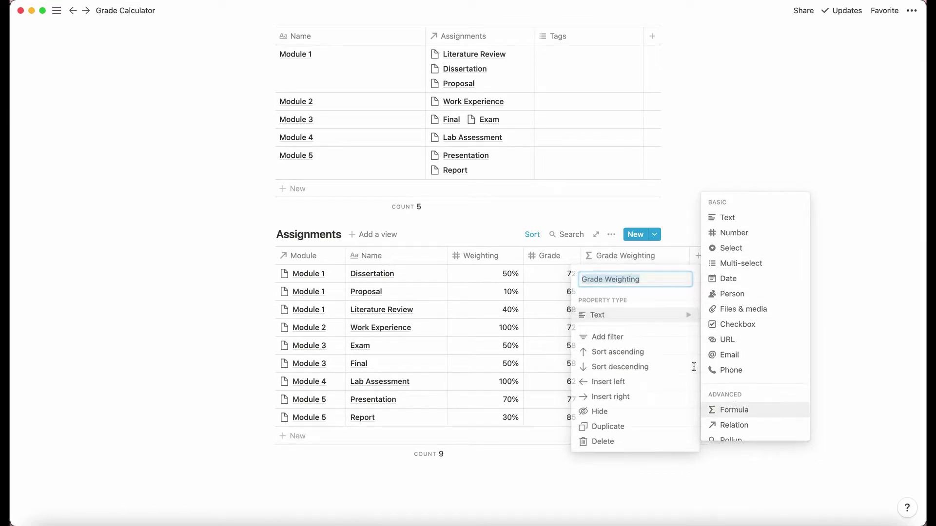
# - Set the Grade Weighting formula to prop("Grade")*prop("Weighting")
pyautogui.click(626, 276)
pyautogui.click(626, 277)
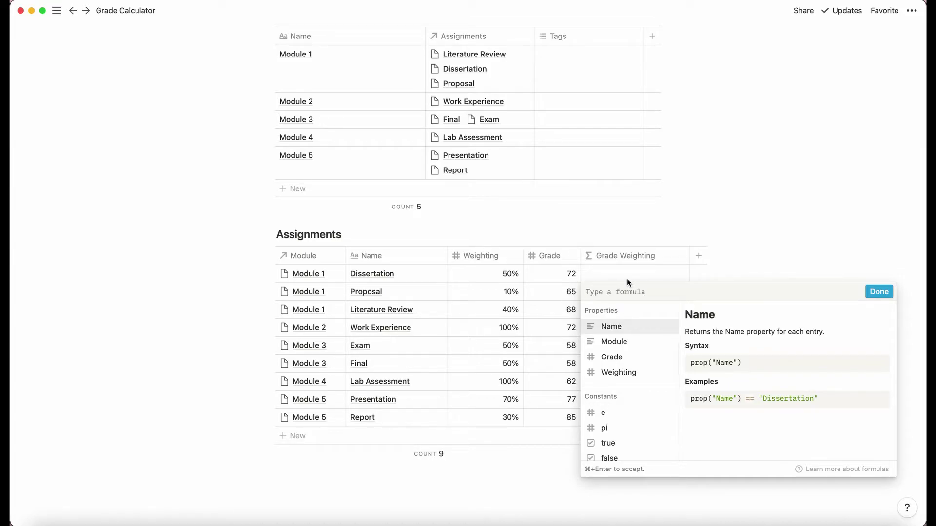
pyautogui.click(618, 357)
pyautogui.write('*')
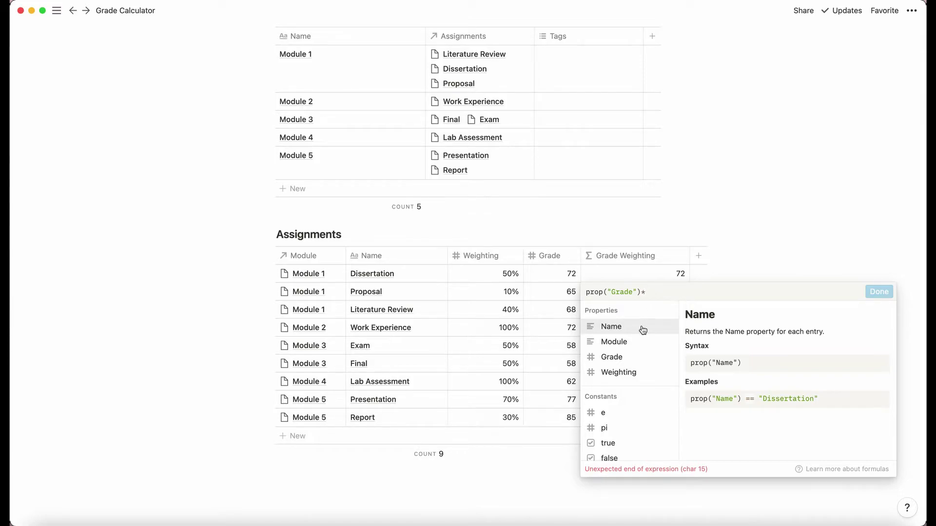
pyautogui.click(645, 374)
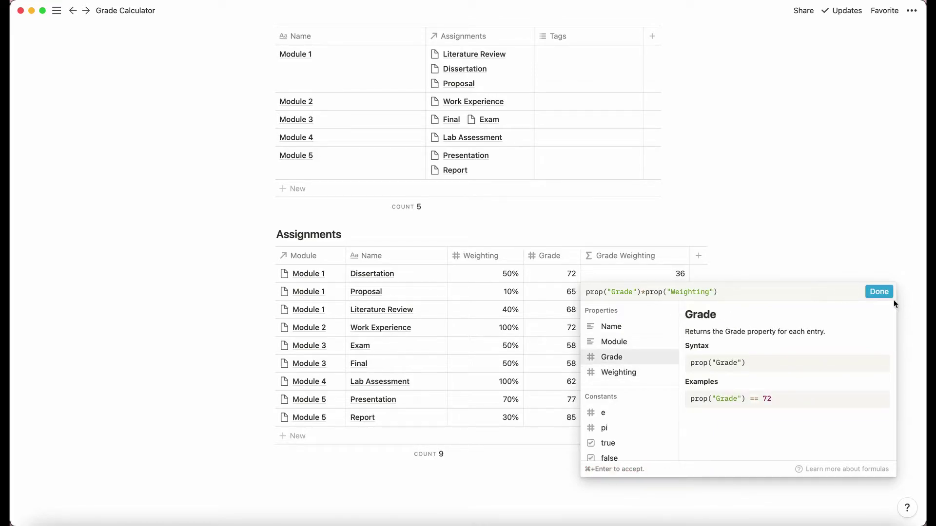
pyautogui.click(880, 291)
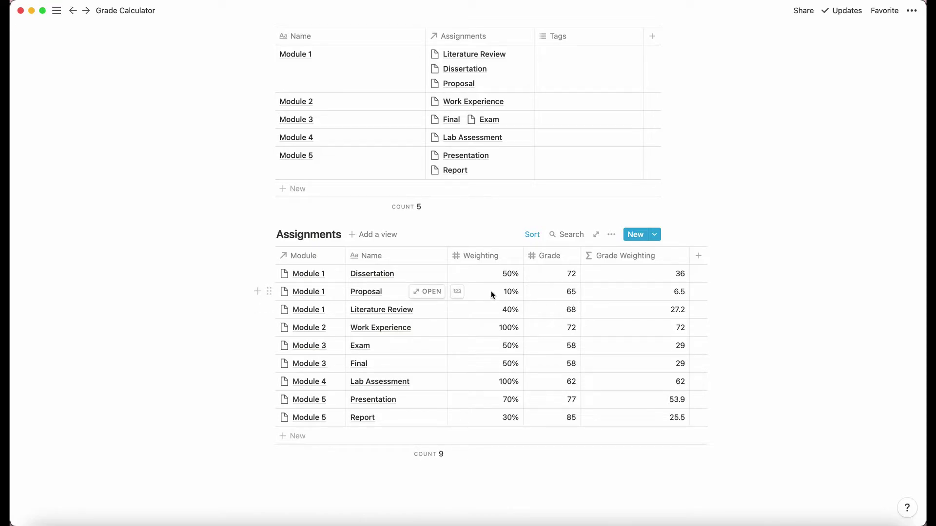
# - Narrow the Grade Weighting and Modules Name columns, and widen Assignments so items fit one line
pyautogui.moveTo(690, 261); pyautogui.dragTo(664, 263)
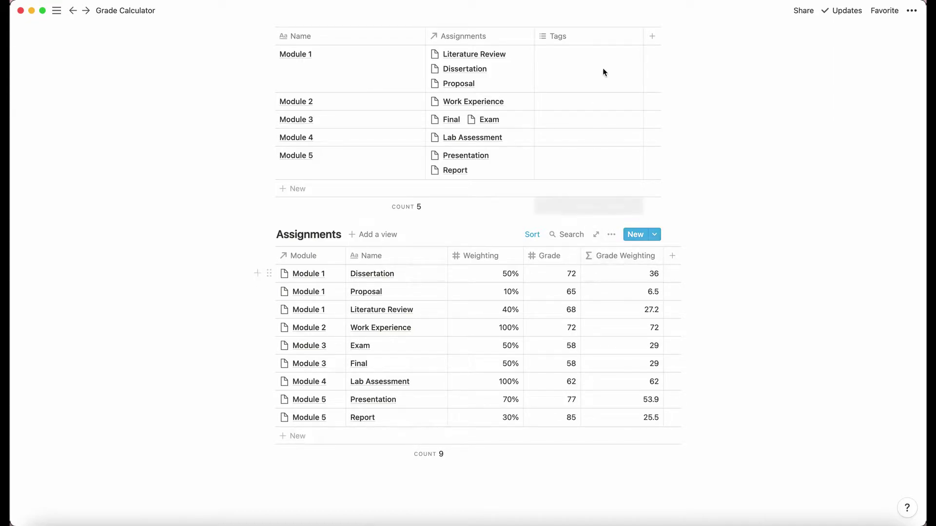
pyautogui.scroll(2, 603, 72)
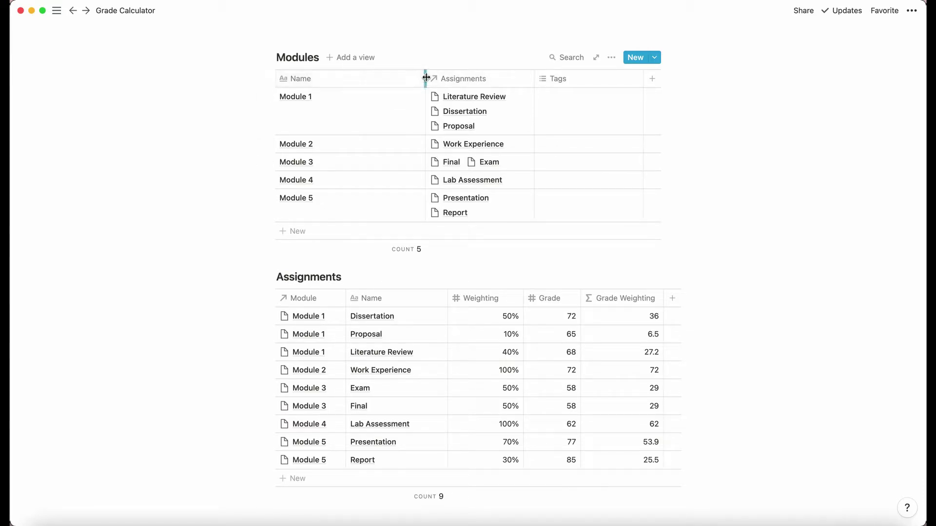
pyautogui.moveTo(424, 81); pyautogui.dragTo(342, 82)
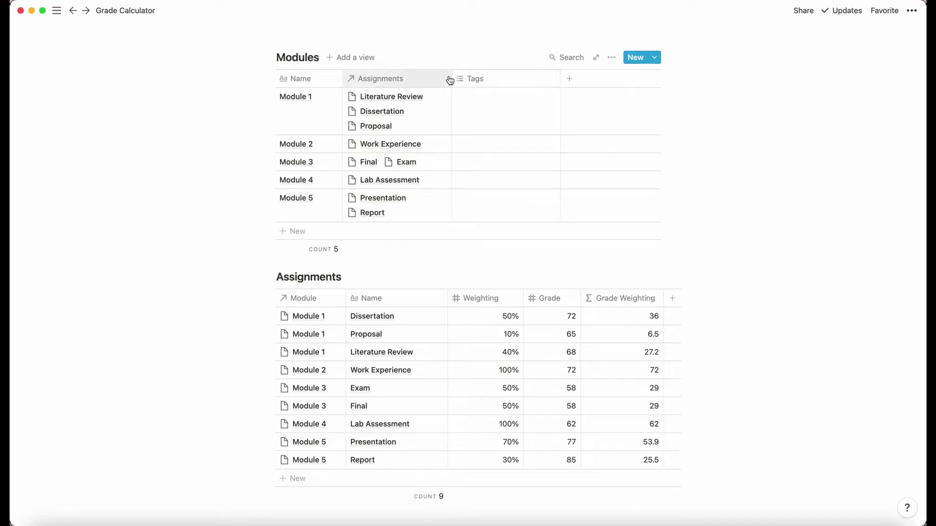
pyautogui.click(448, 79)
pyautogui.click(449, 80)
pyautogui.click(449, 80)
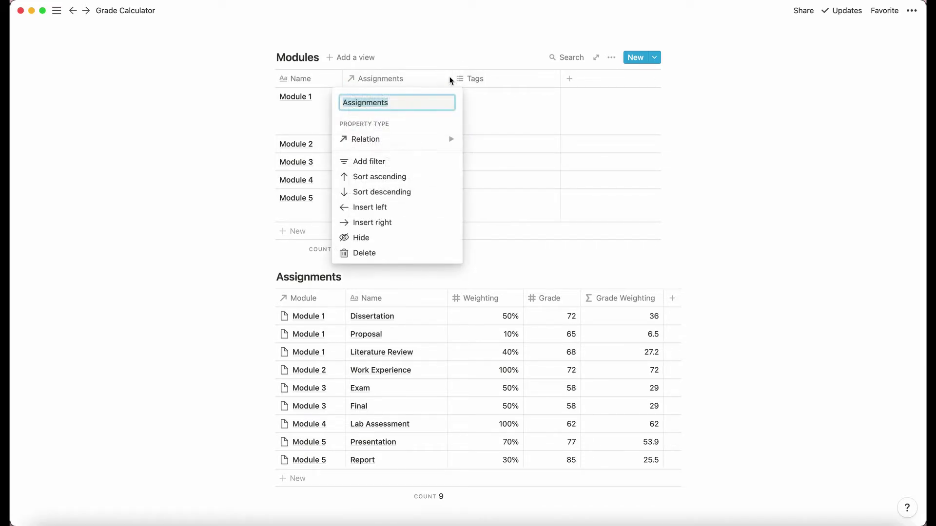
pyautogui.click(448, 79)
pyautogui.moveTo(449, 80); pyautogui.dragTo(553, 92)
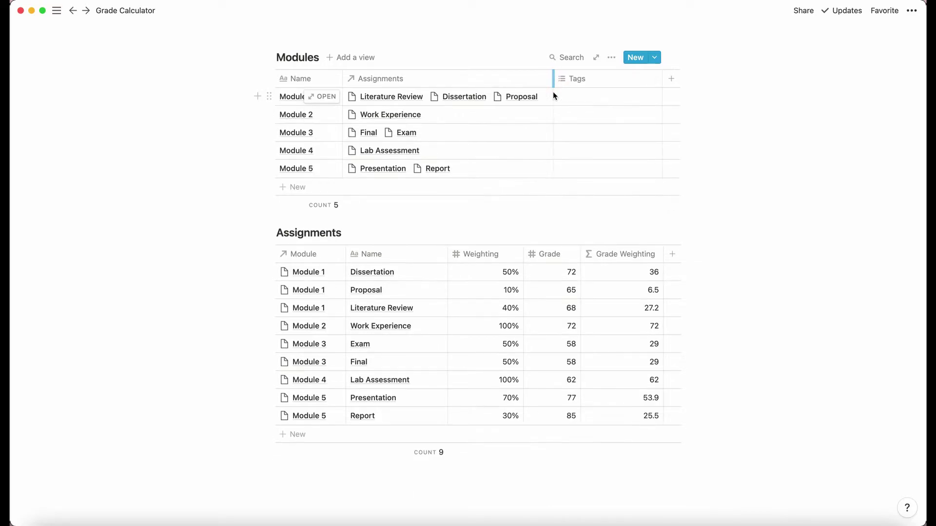
# - Turn the Tags property into a Credits number column placed between Name and Assignments
pyautogui.click(613, 81)
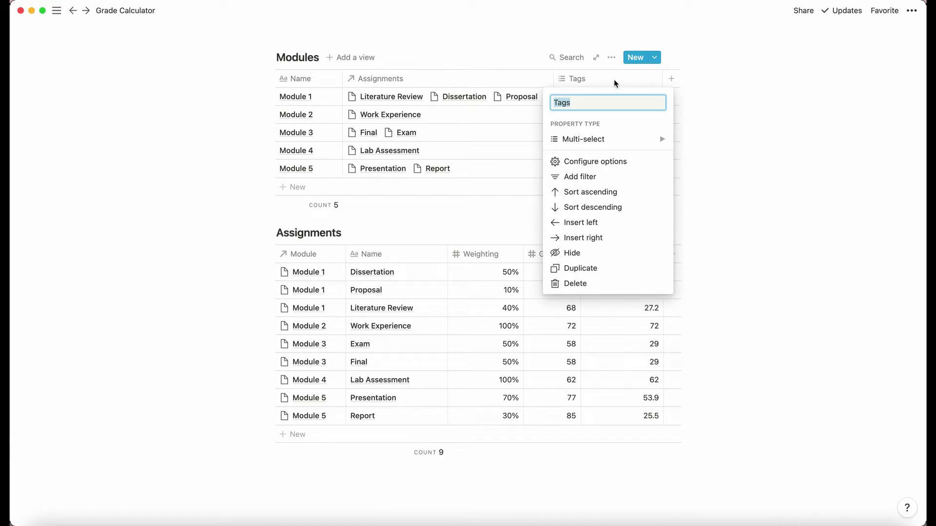
pyautogui.write('Credits')
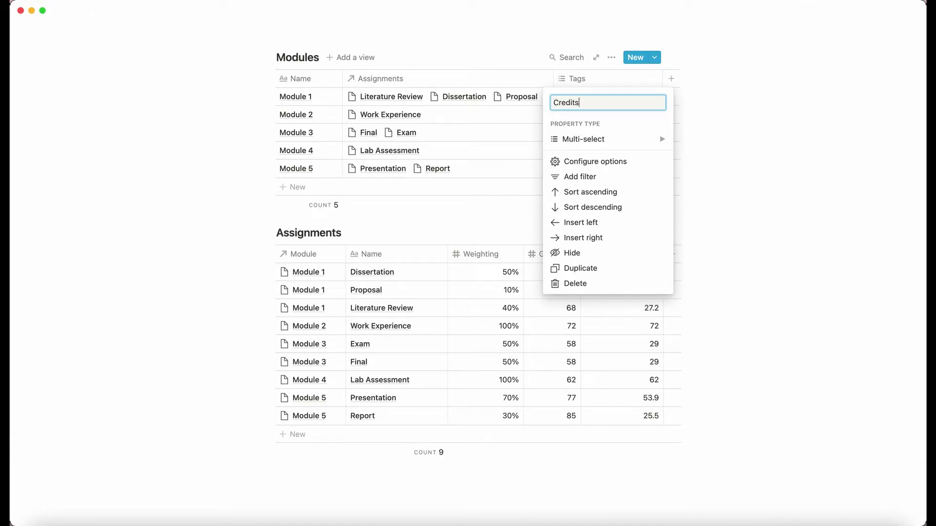
pyautogui.click(598, 141)
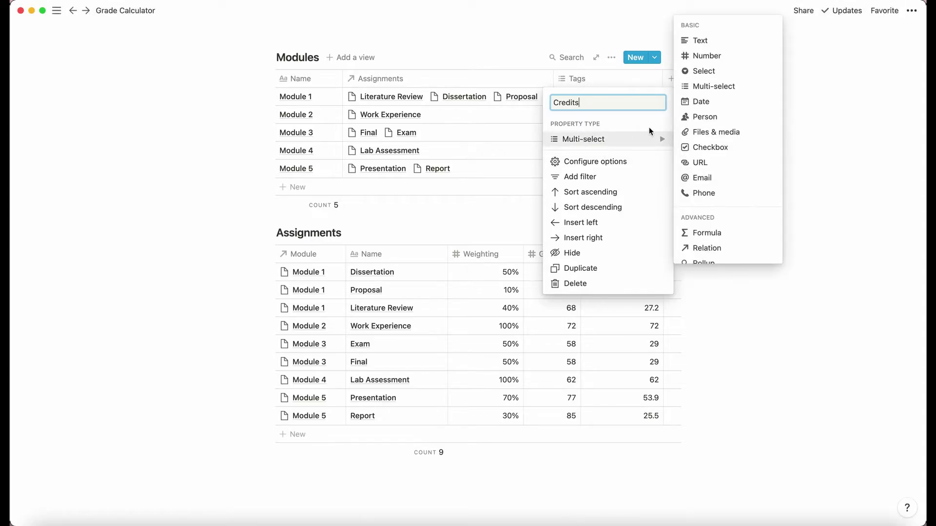
pyautogui.click(705, 56)
pyautogui.moveTo(577, 78); pyautogui.dragTo(429, 81)
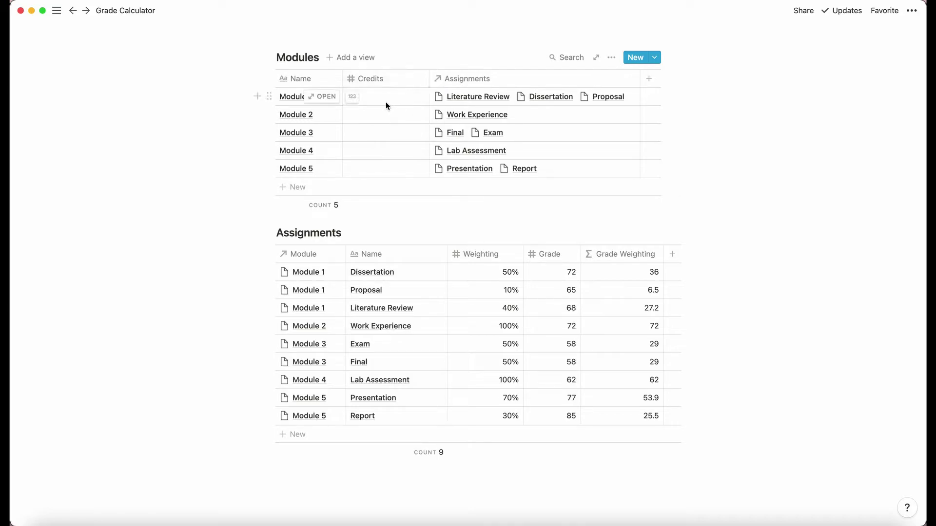
# - Enter Credits of 30, 15, 45 and 15 for Modules 1 to 4
pyautogui.click(386, 95)
pyautogui.write('30')
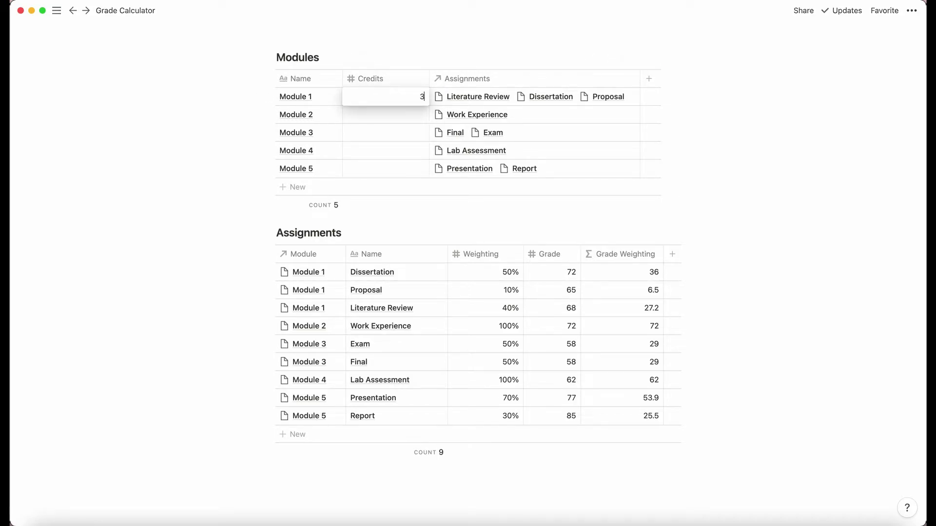
pyautogui.press('Return')
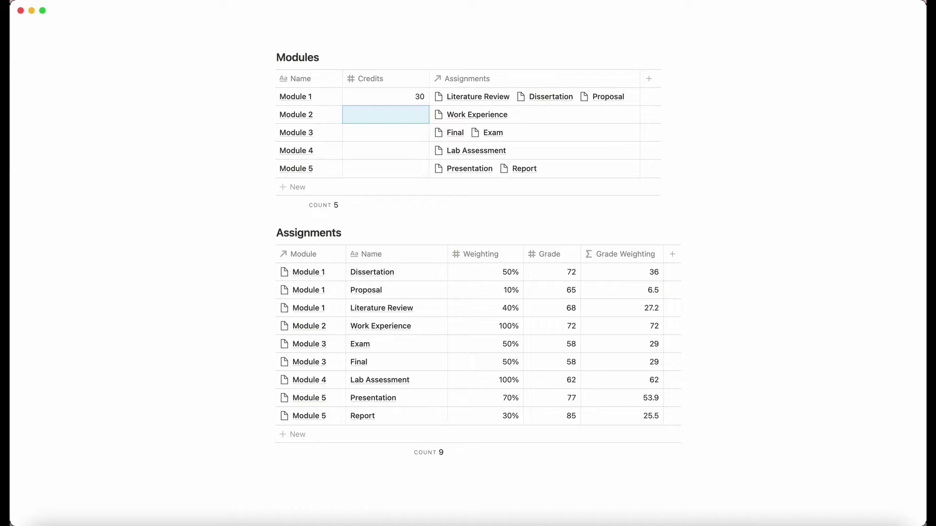
pyautogui.write('15')
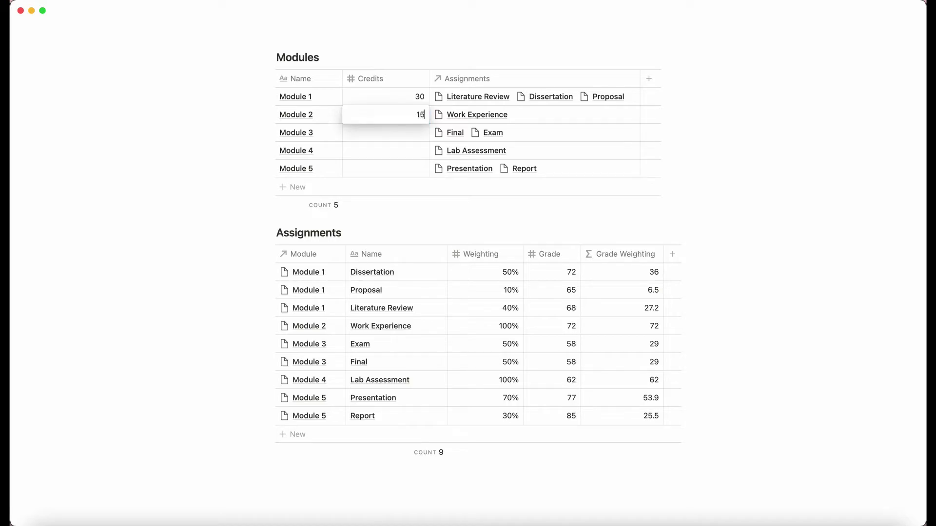
pyautogui.press('Return')
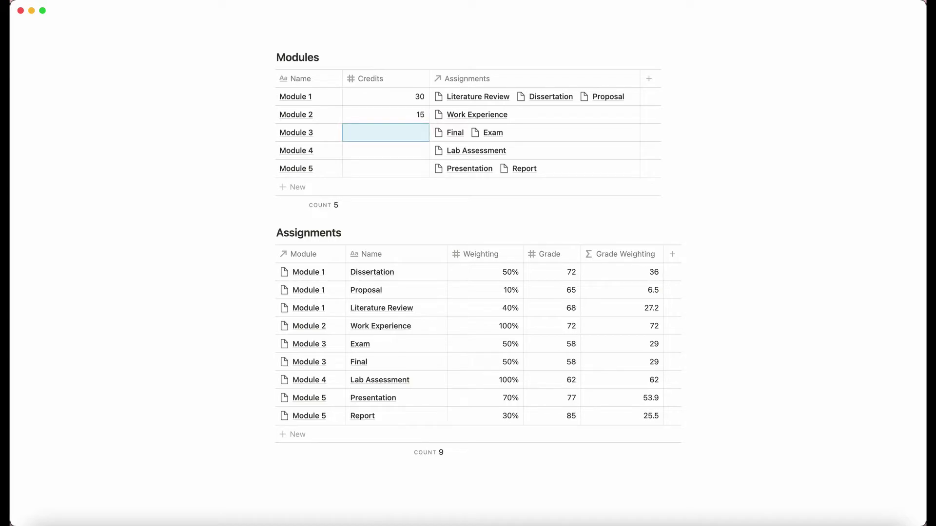
pyautogui.write('15')
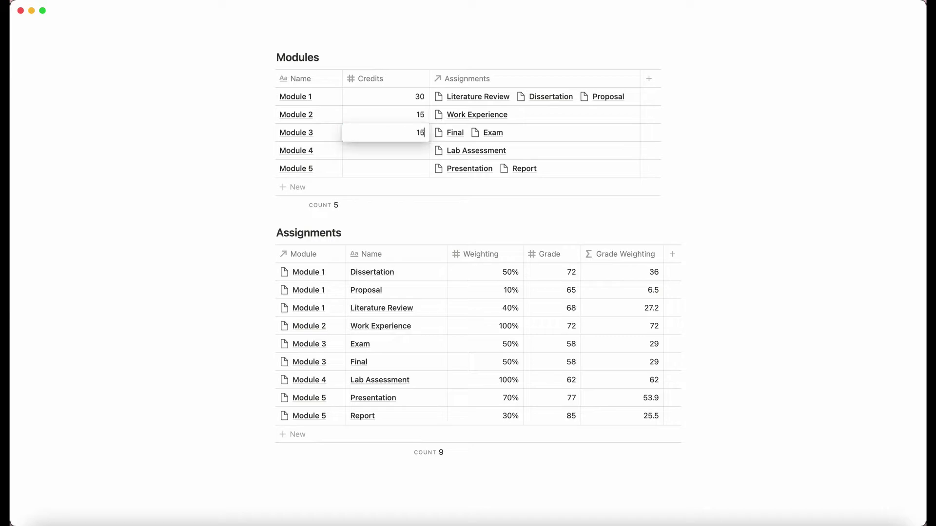
pyautogui.press('BackSpace')
pyautogui.write('45')
pyautogui.press('Return')
pyautogui.write('15')
pyautogui.press('Return')
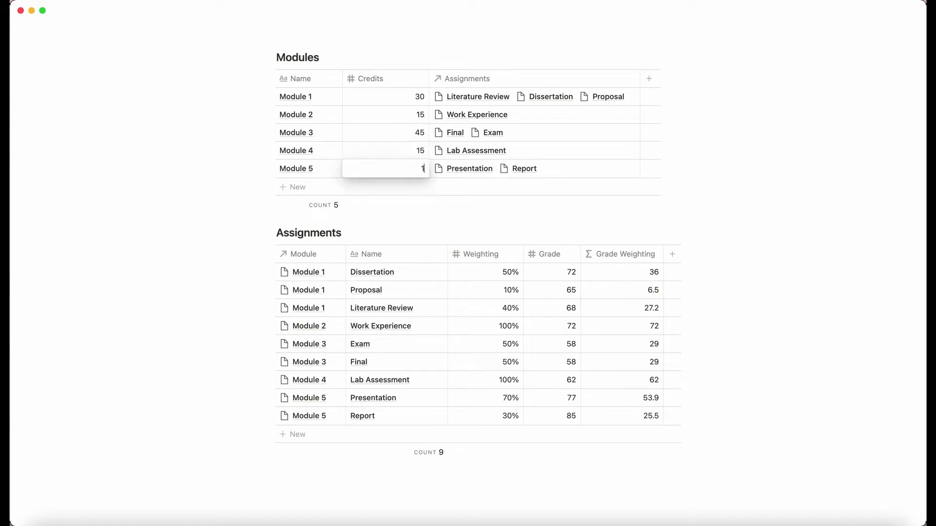
pyautogui.click(383, 203)
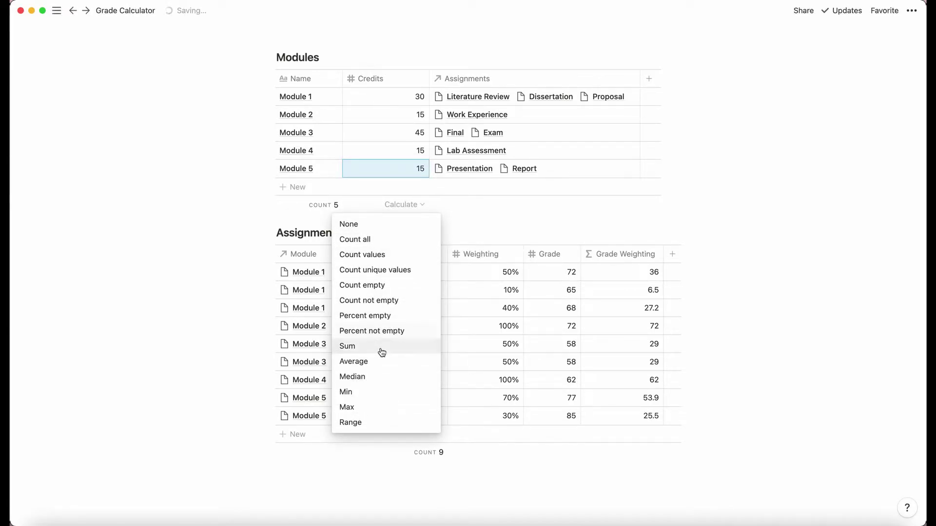
# - Show the Credits column's sum of 120 and make the Credits column narrower
pyautogui.click(381, 346)
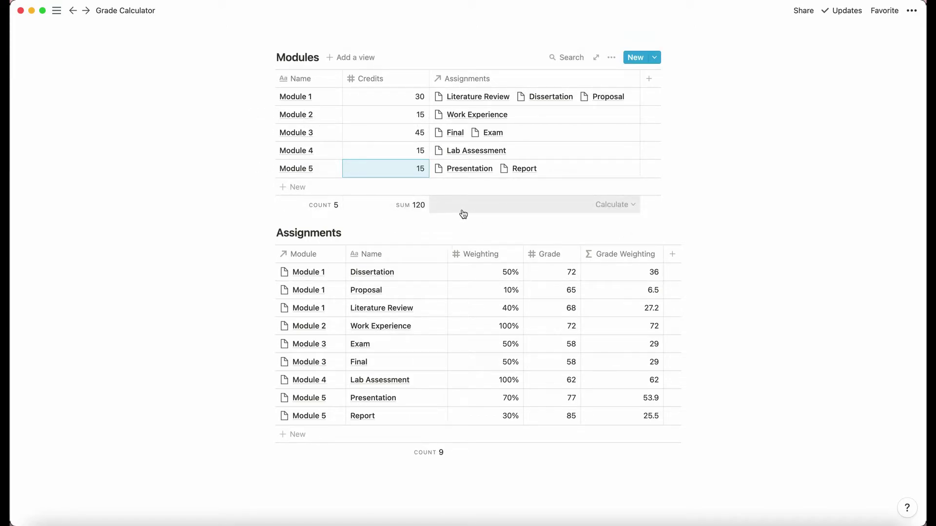
pyautogui.moveTo(588, 80); pyautogui.dragTo(575, 79)
pyautogui.click(399, 77)
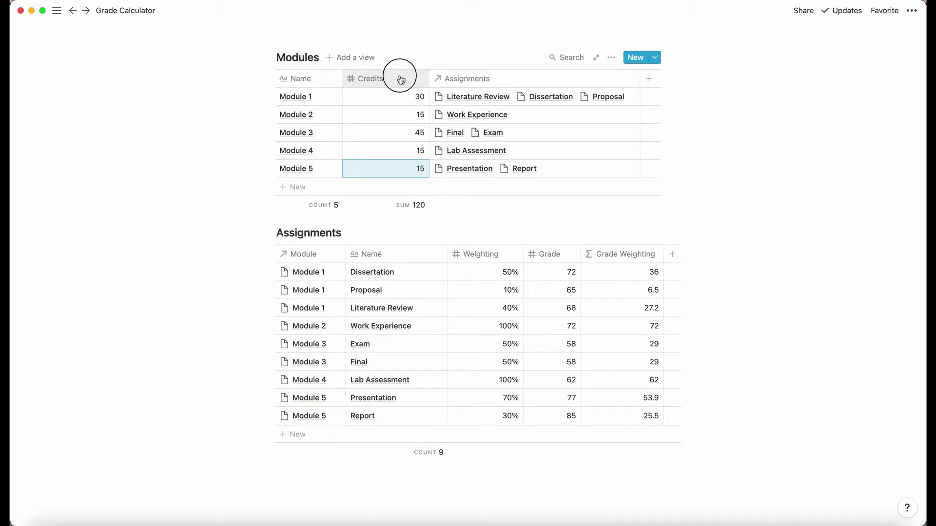
pyautogui.press('Escape')
pyautogui.moveTo(429, 79); pyautogui.dragTo(391, 83)
# - Insert a formula column named Module Weighting to the right of Credits
pyautogui.click(384, 82)
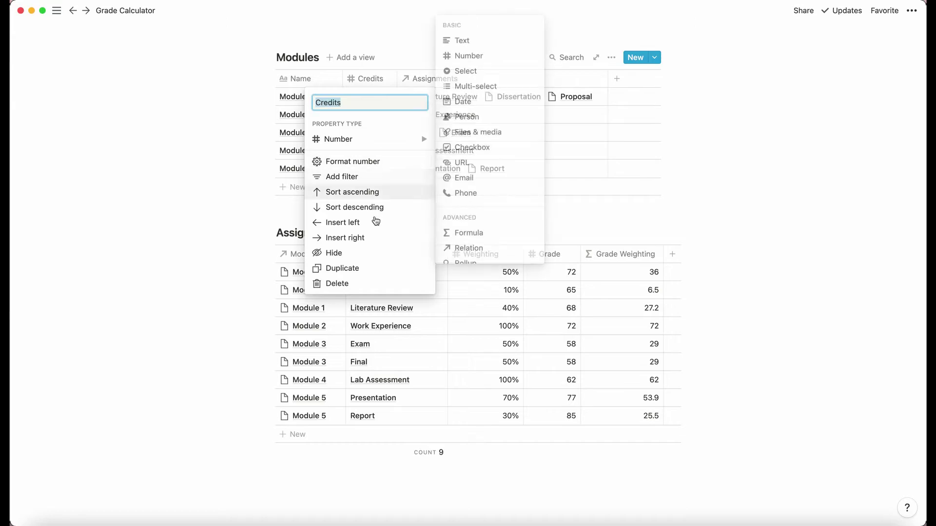
pyautogui.click(376, 238)
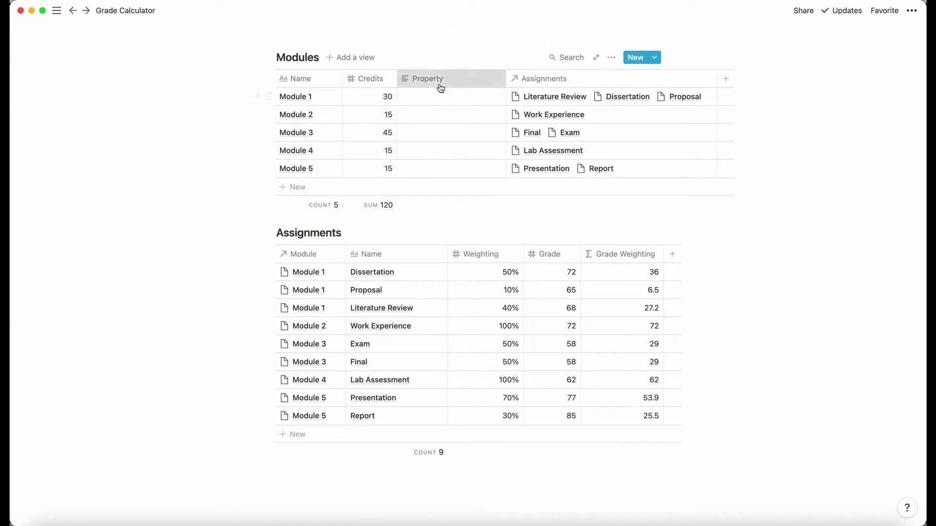
pyautogui.click(440, 84)
pyautogui.moveTo(434, 140)
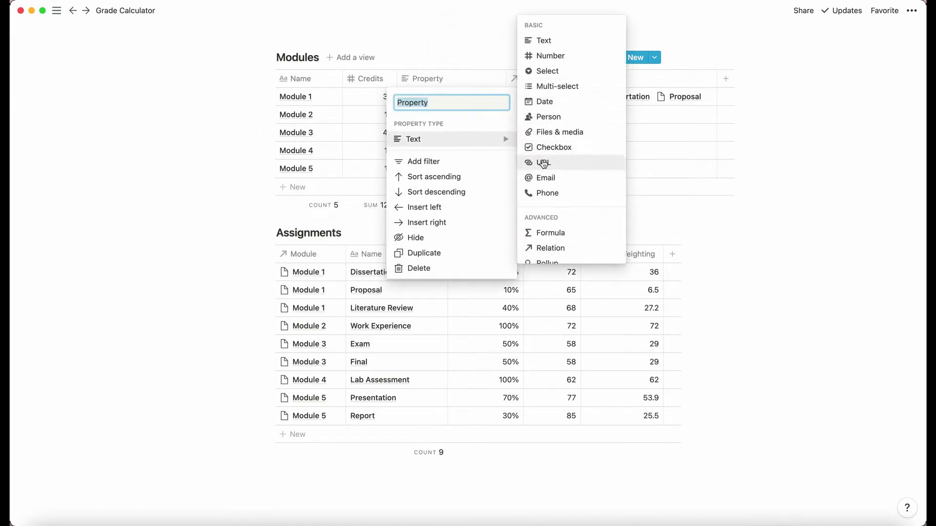
pyautogui.click(551, 239)
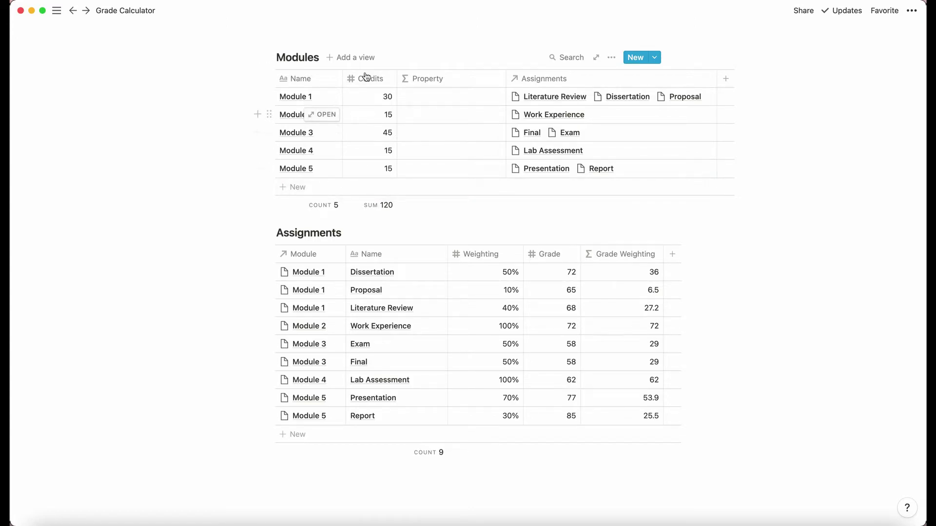
pyautogui.click(428, 79)
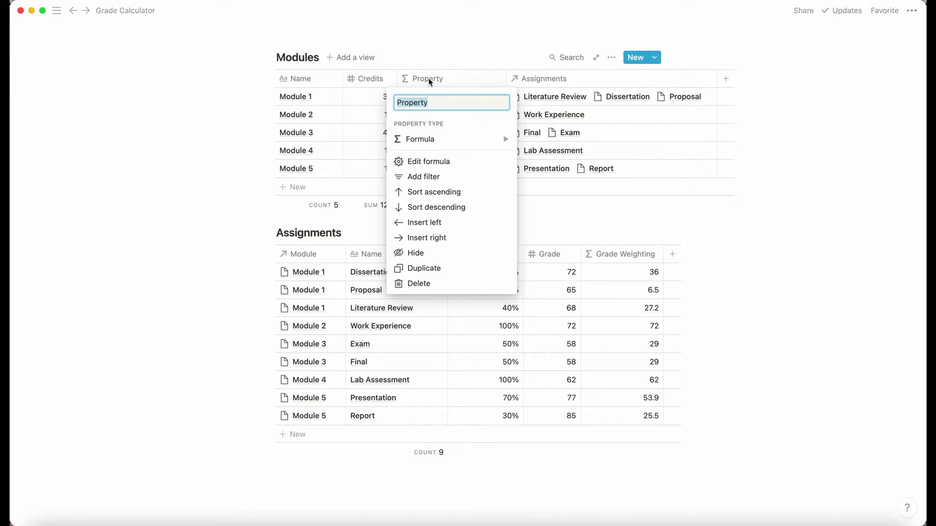
pyautogui.write('Module Weig')
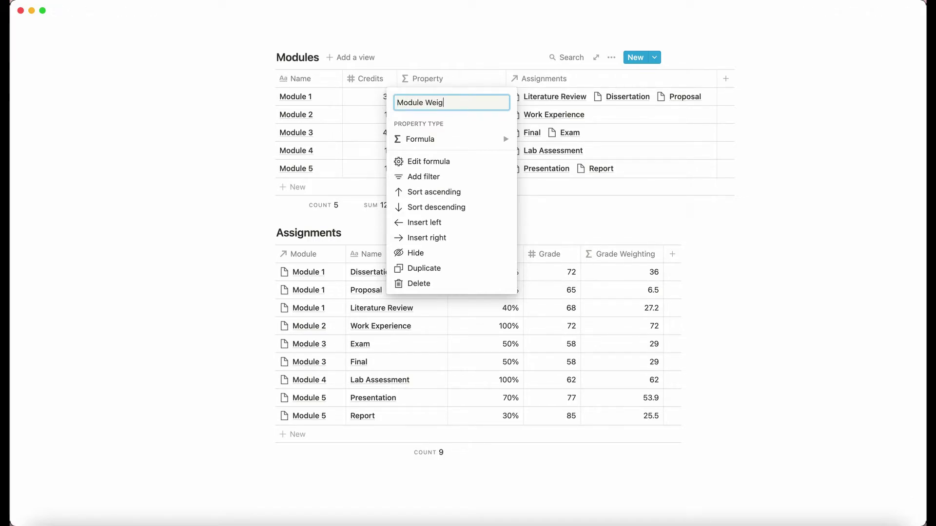
pyautogui.write('hting')
pyautogui.press('Return')
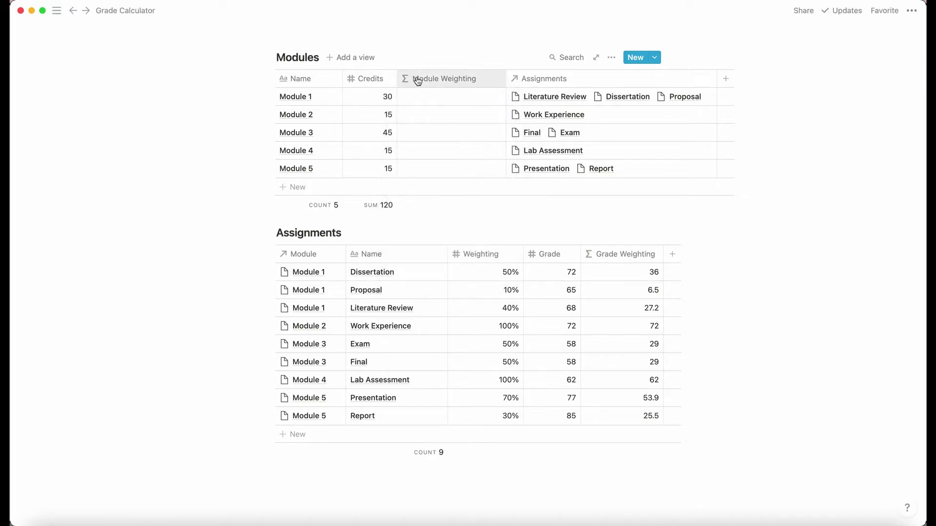
pyautogui.click(422, 95)
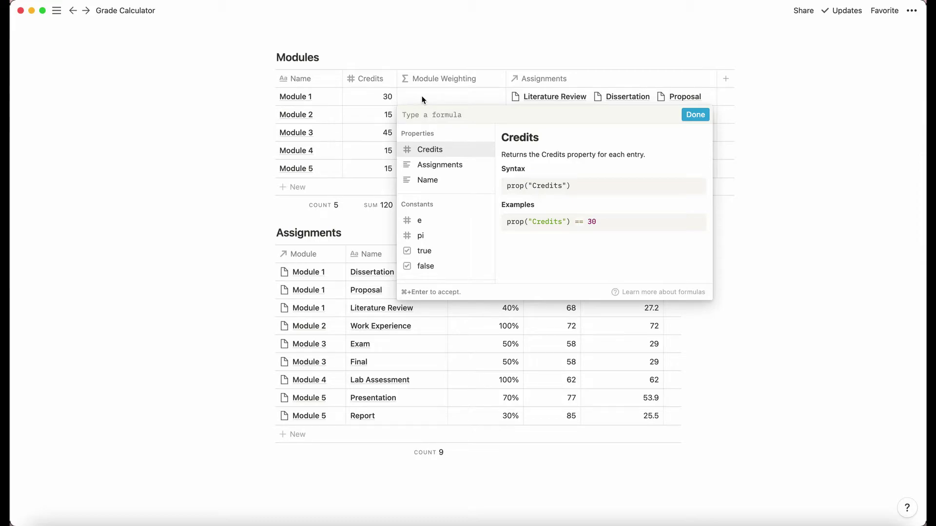
# - Set Module Weighting to prop("Credits")/120, giving 0.25, 0.125, 0.375, 0.125 and 0.125
pyautogui.press('Escape')
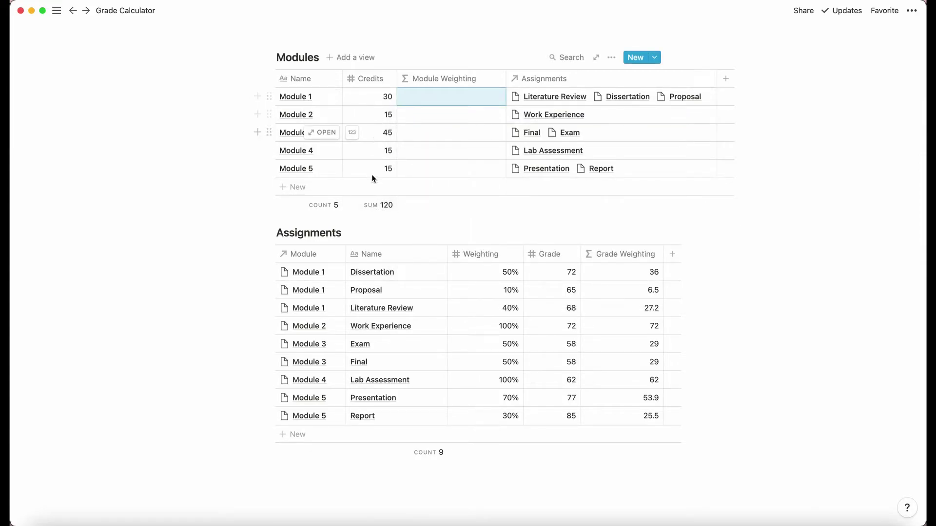
pyautogui.click(434, 104)
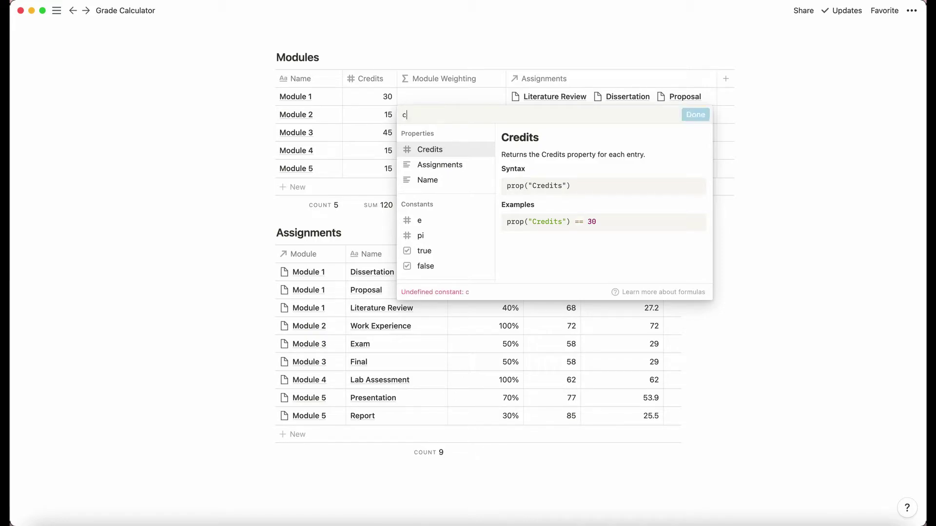
pyautogui.click(426, 150)
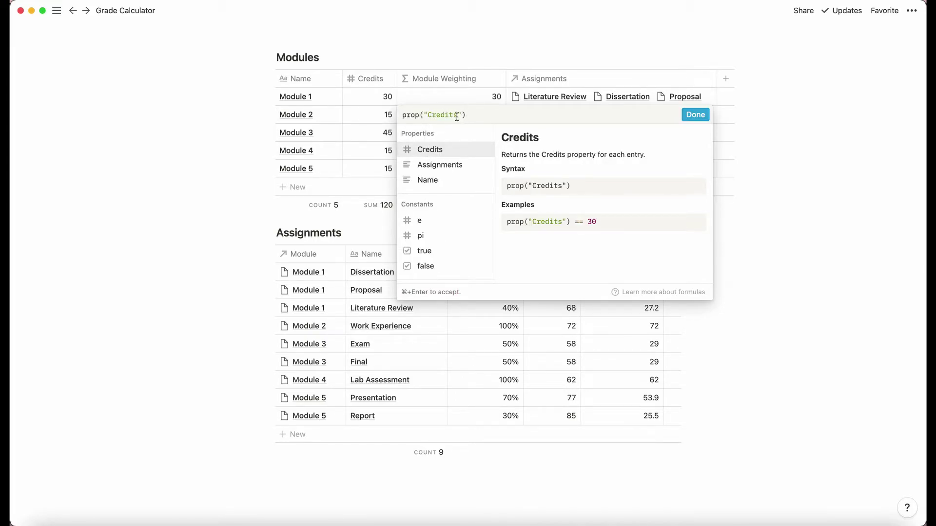
pyautogui.write('/')
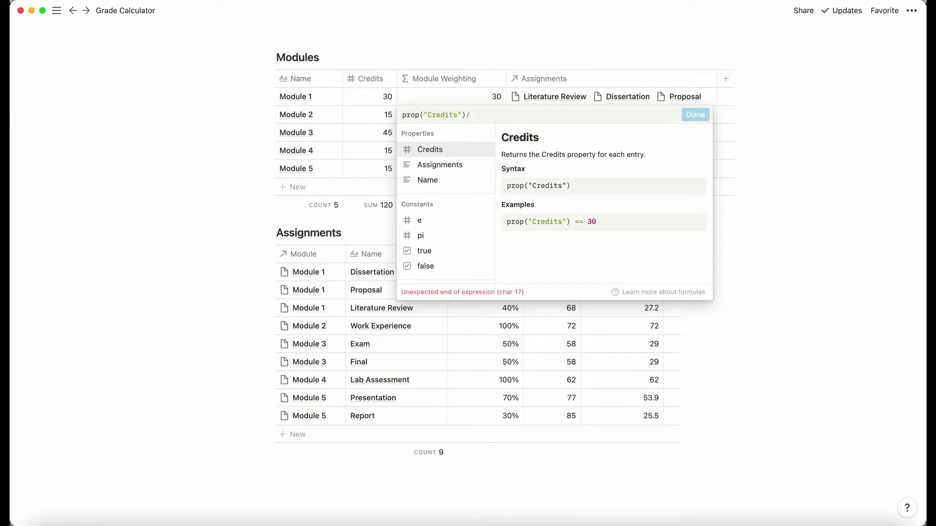
pyautogui.write('/120')
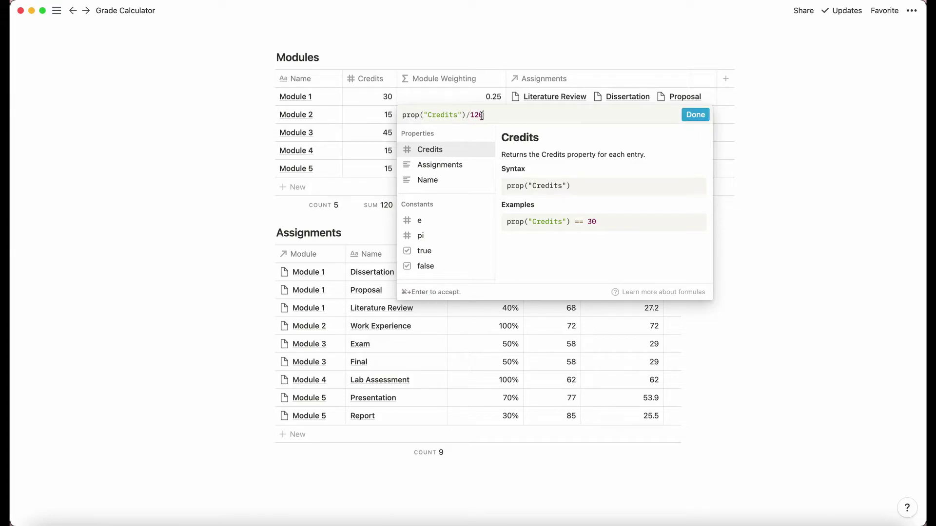
pyautogui.click(691, 115)
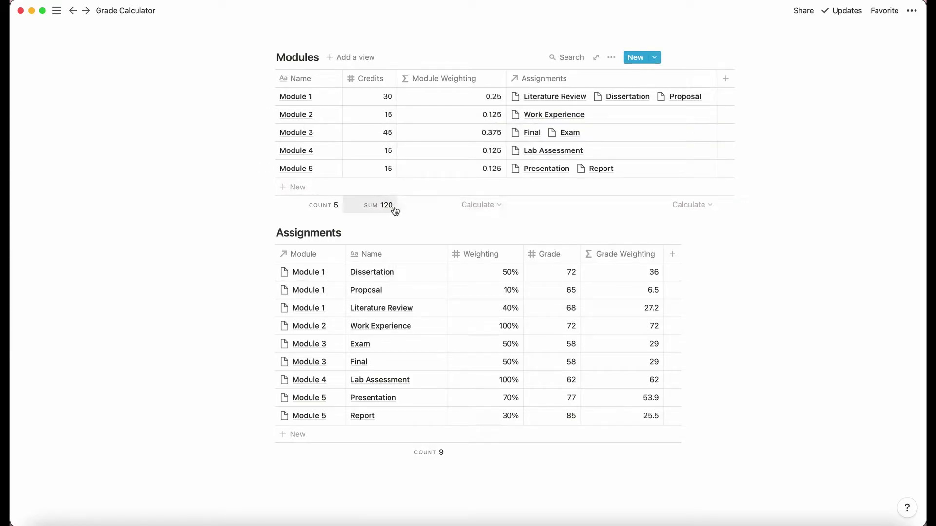
pyautogui.click(448, 111)
pyautogui.press('Escape')
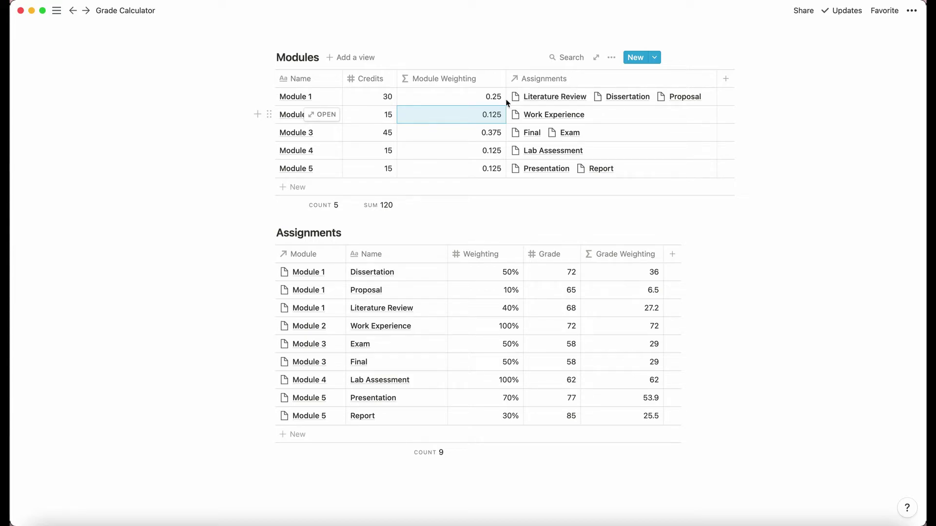
# - Narrow Module Weighting, switch the page to full width, and add a column after Assignments
pyautogui.moveTo(506, 79)
pyautogui.mouseDown()
pyautogui.moveTo(484, 82)
pyautogui.moveTo(492, 86)
pyautogui.mouseUp()
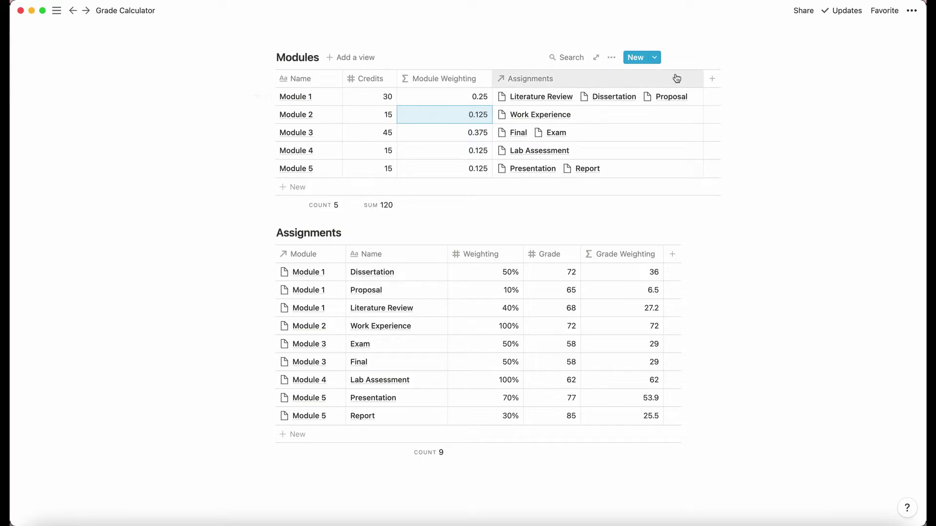
pyautogui.click(906, 13)
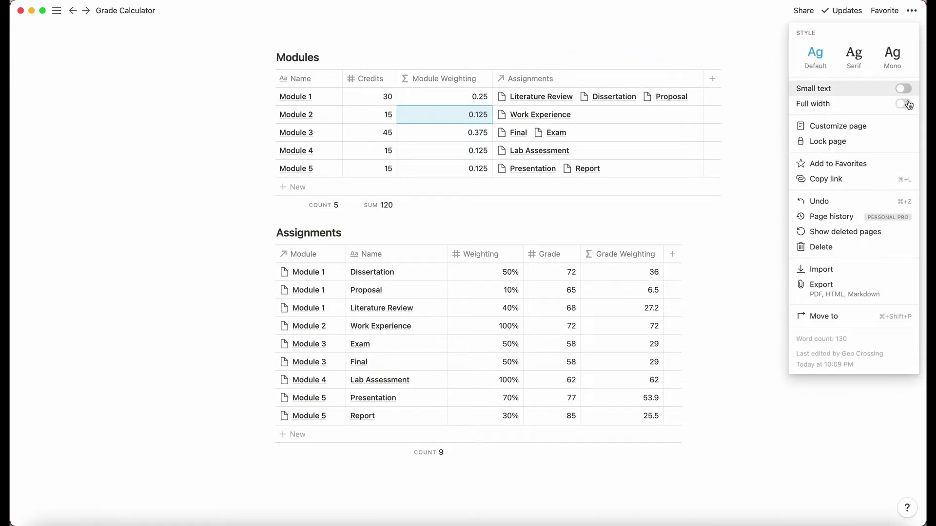
pyautogui.click(903, 103)
pyautogui.click(626, 95)
pyautogui.click(499, 79)
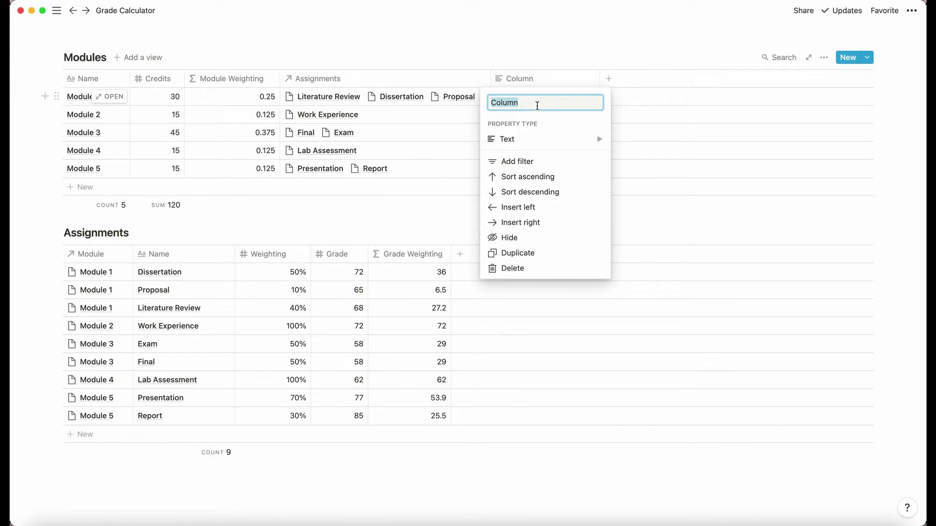
# - Name the new column Module Grade and make it a rollup property
pyautogui.write('m')
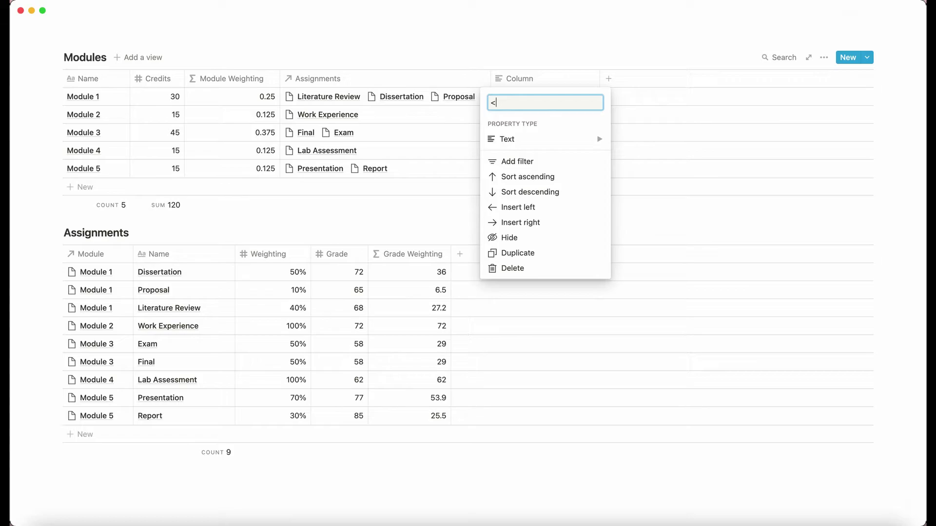
pyautogui.press('BackSpace')
pyautogui.write('Module Grade')
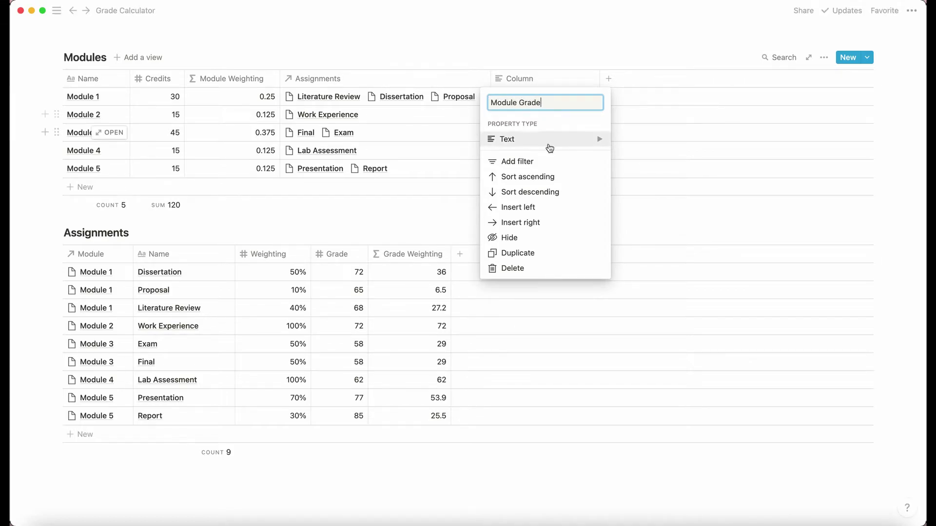
pyautogui.click(547, 143)
pyautogui.click(668, 234)
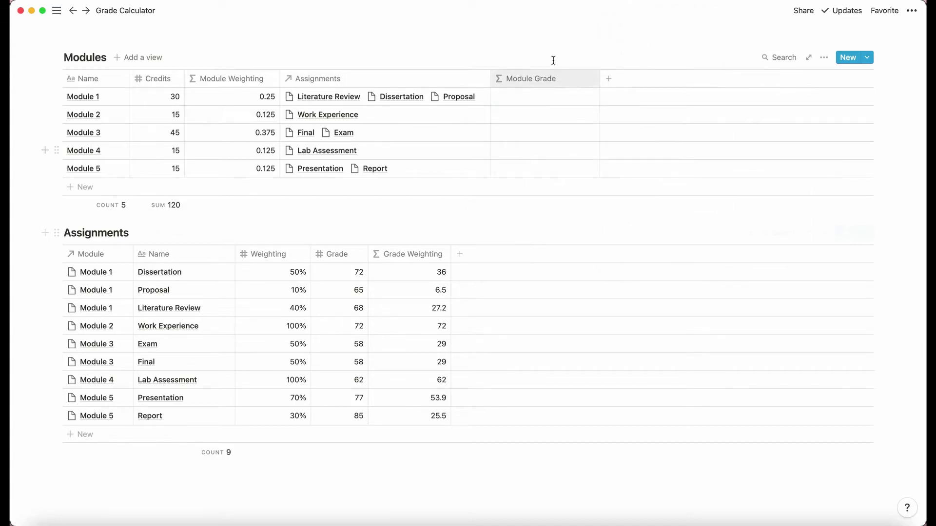
pyautogui.click(554, 78)
pyautogui.click(562, 141)
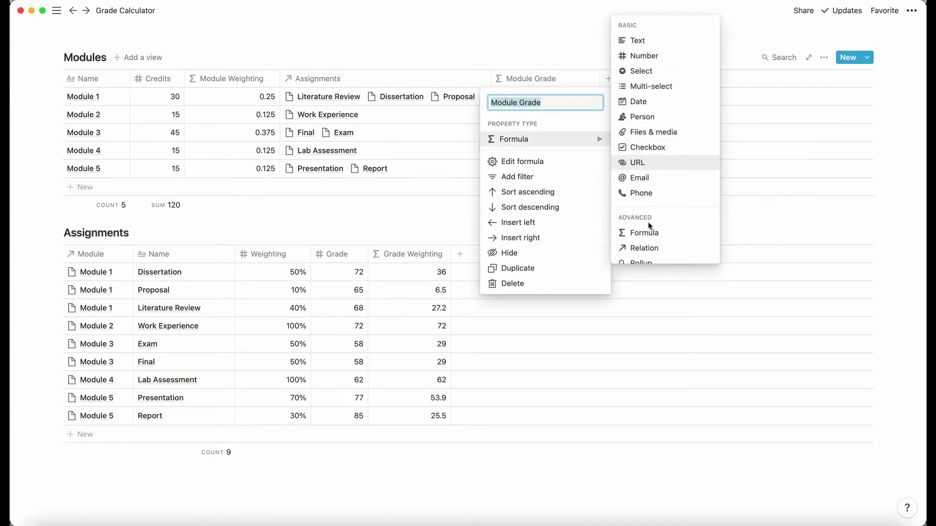
pyautogui.click(649, 262)
# - Roll up the Sum of Grade Weighting through Assignments, then narrow the Module Grade column
pyautogui.click(525, 94)
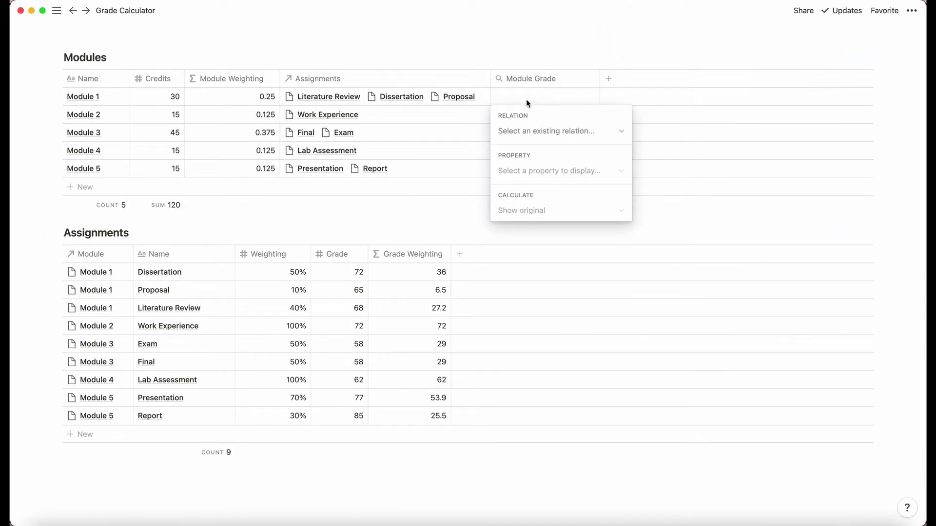
pyautogui.click(533, 131)
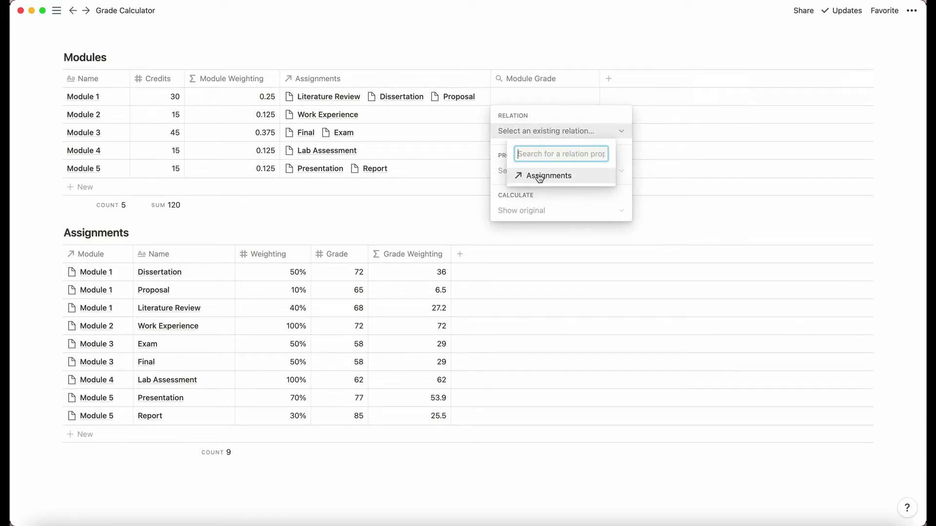
pyautogui.click(579, 175)
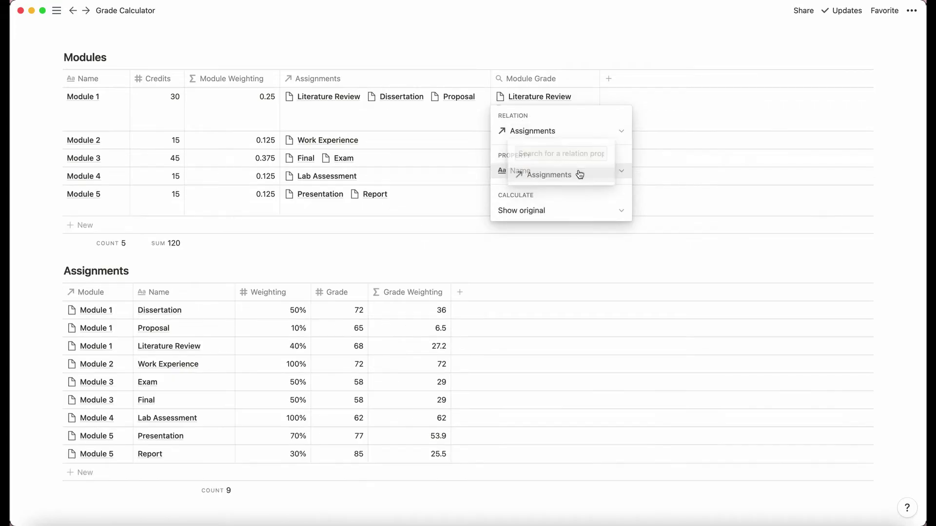
pyautogui.click(578, 172)
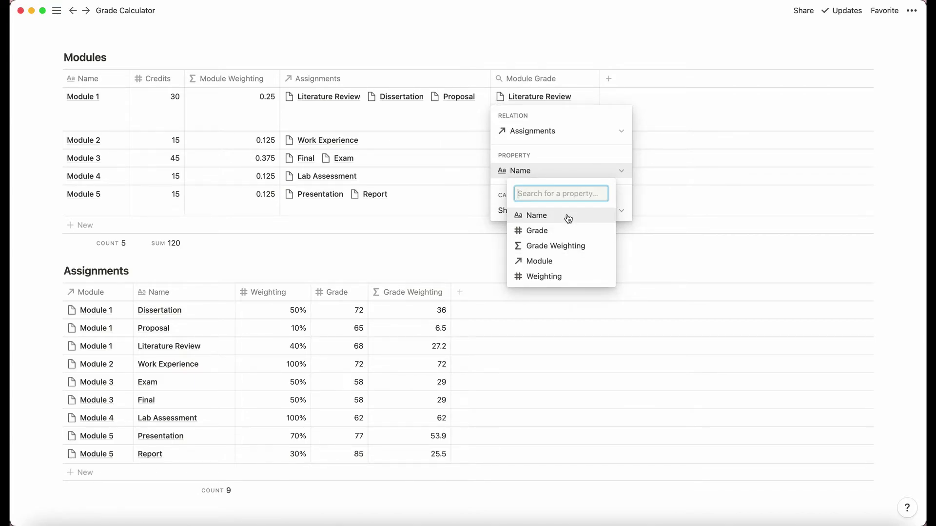
pyautogui.click(568, 245)
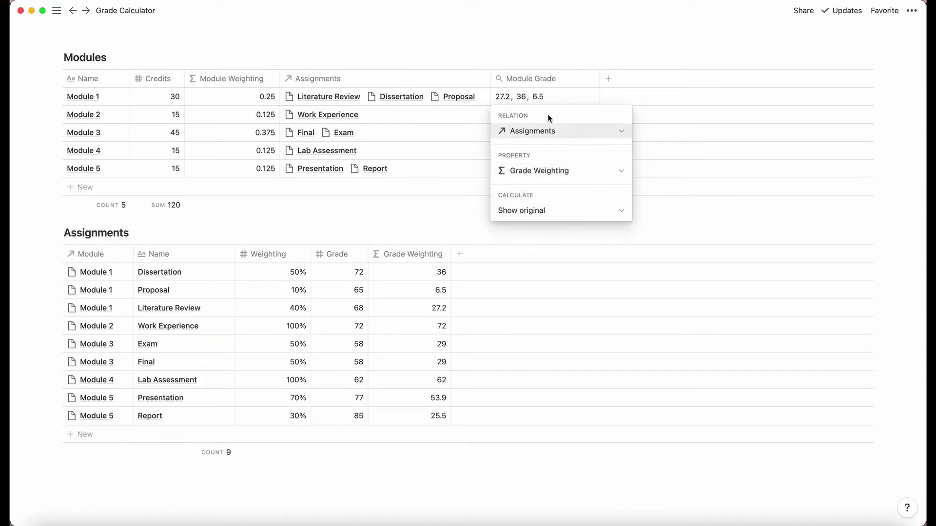
pyautogui.click(540, 211)
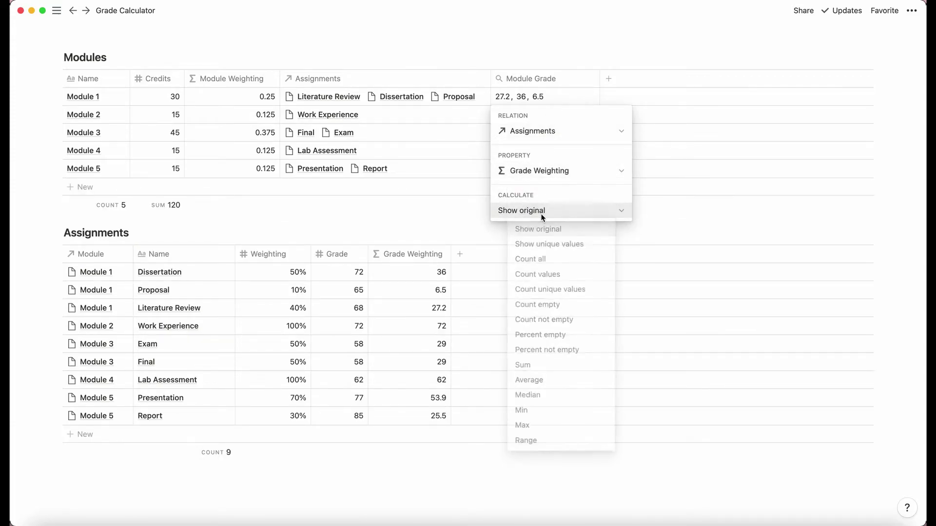
pyautogui.click(555, 367)
pyautogui.click(683, 192)
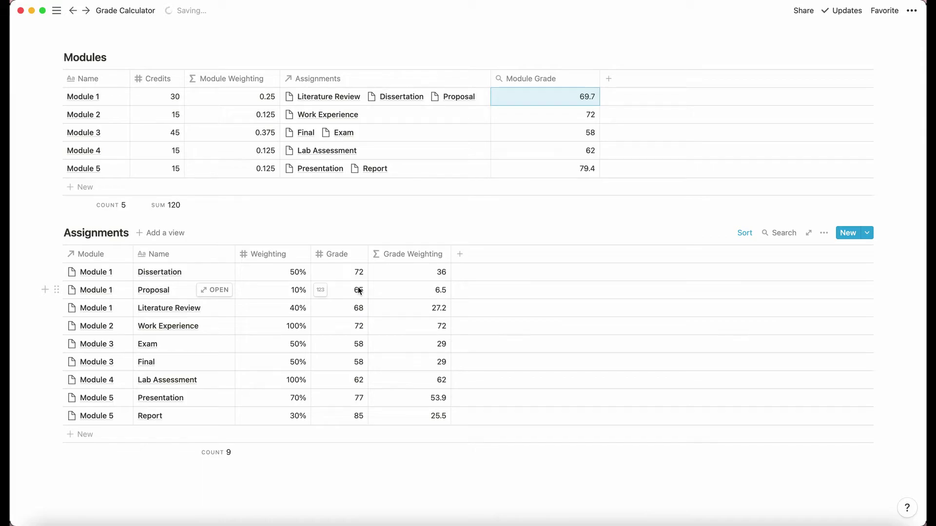
pyautogui.moveTo(595, 79); pyautogui.dragTo(570, 81)
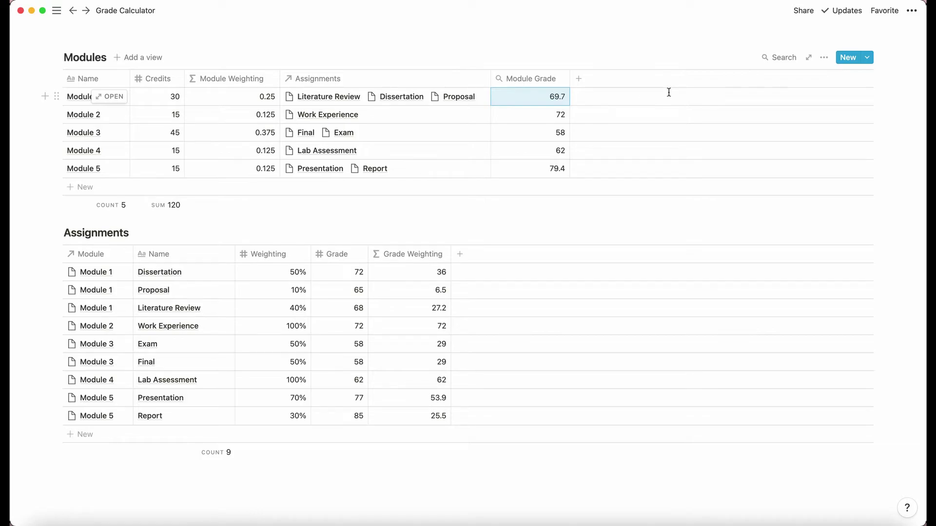
# - Add a formula property named Final Grade after Module Grade
pyautogui.click(619, 82)
pyautogui.click(648, 139)
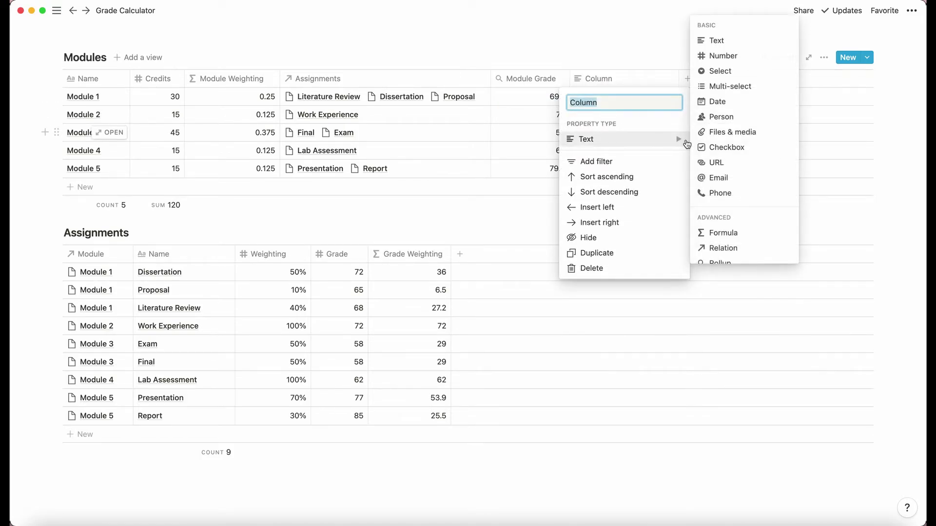
pyautogui.click(725, 231)
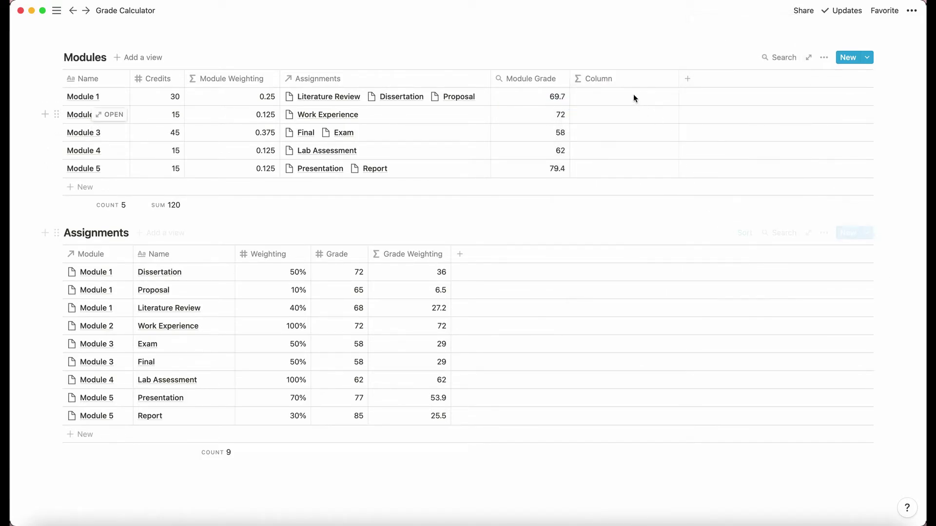
pyautogui.click(629, 80)
pyautogui.write('Final')
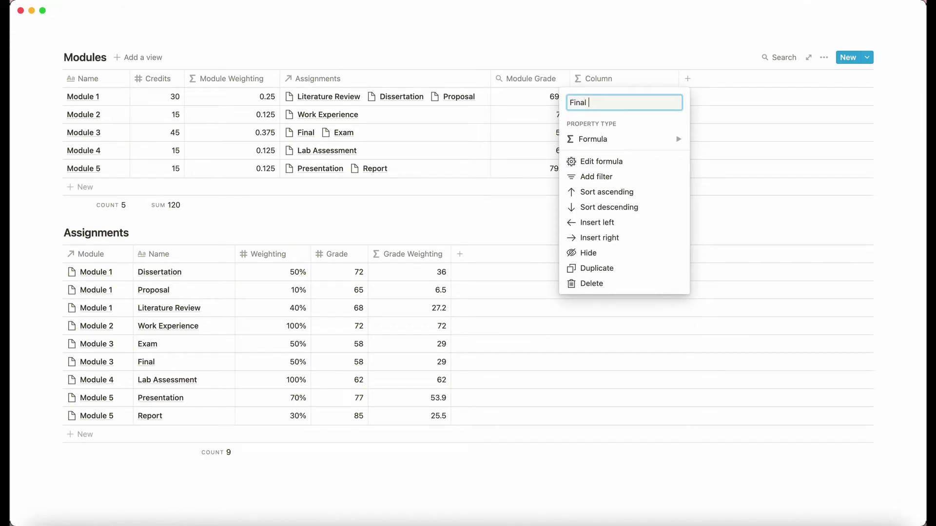
pyautogui.write(' Grade')
pyautogui.press('Return')
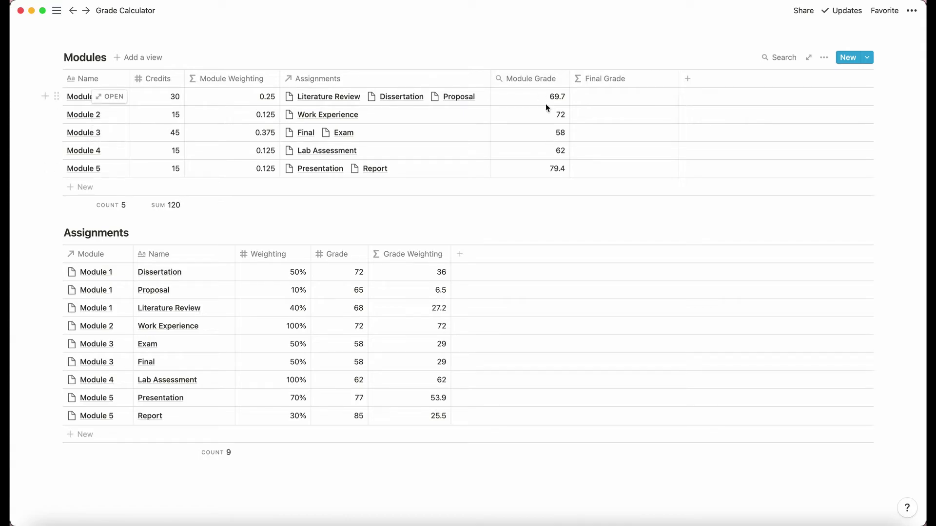
# - Set the Final Grade formula to prop("Module Grade")*prop("Module Weighting")
pyautogui.click(611, 100)
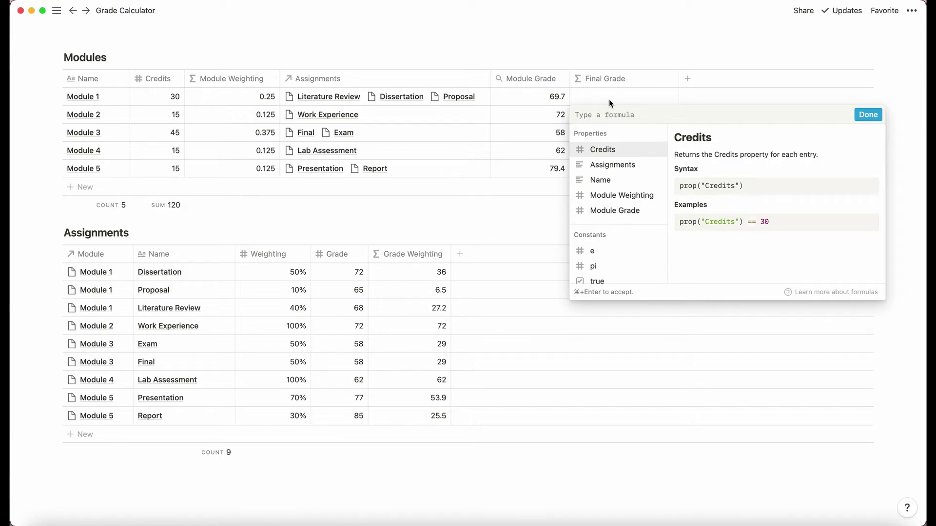
pyautogui.click(627, 210)
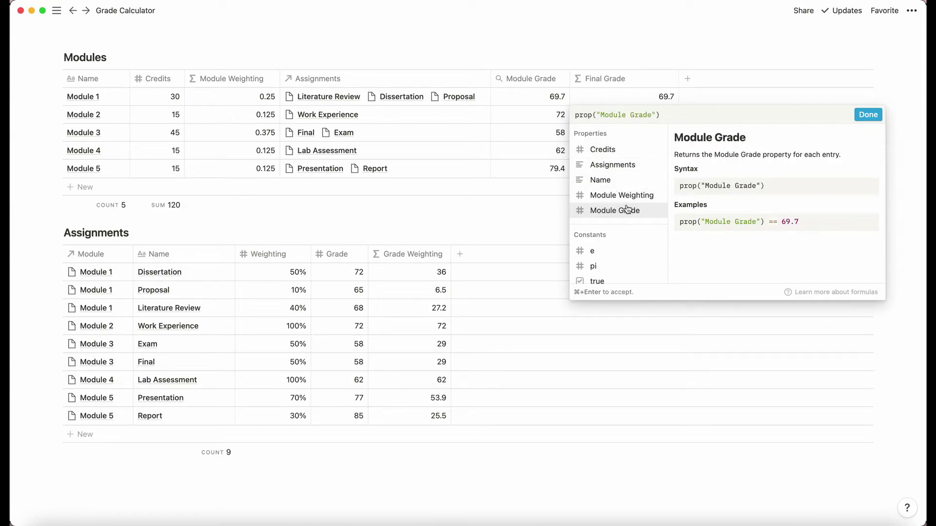
pyautogui.write('*')
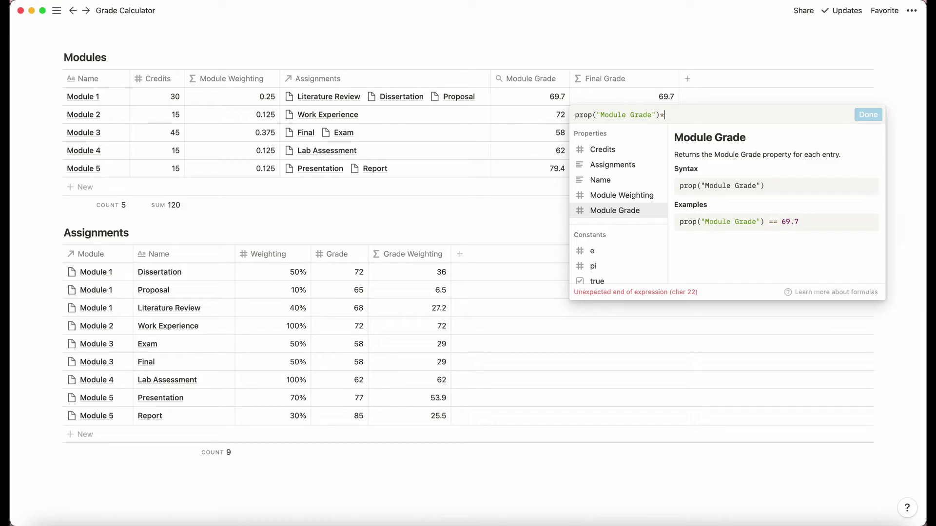
pyautogui.click(621, 195)
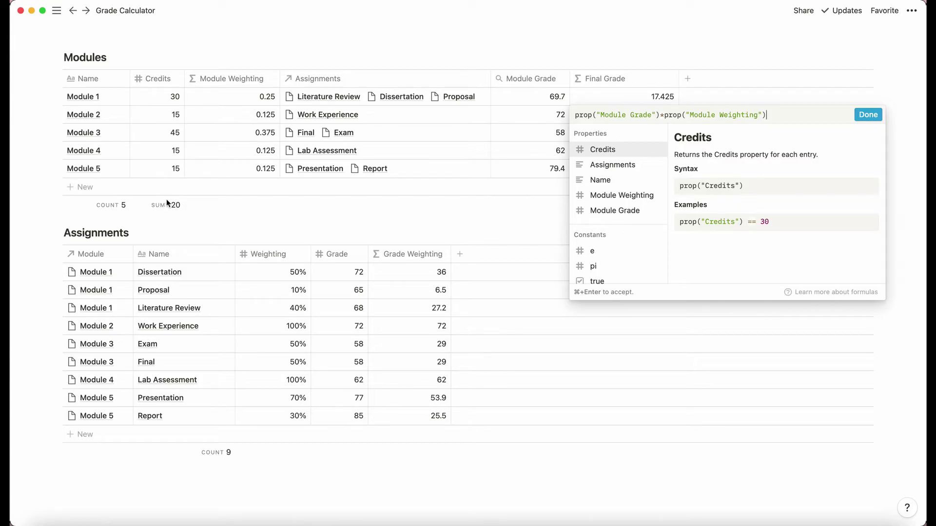
pyautogui.click(876, 116)
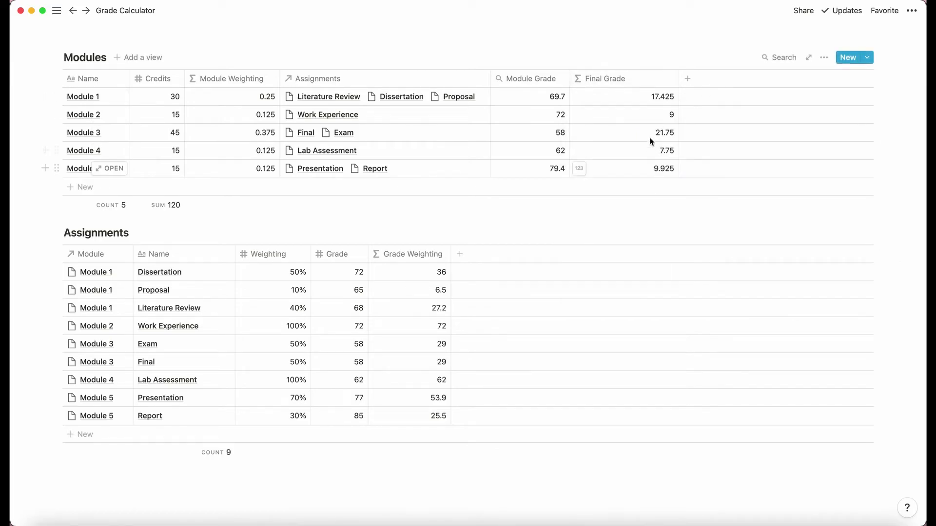
# - Sum the Final Grade column, showing a total of 65.85 under the Modules table
pyautogui.click(653, 203)
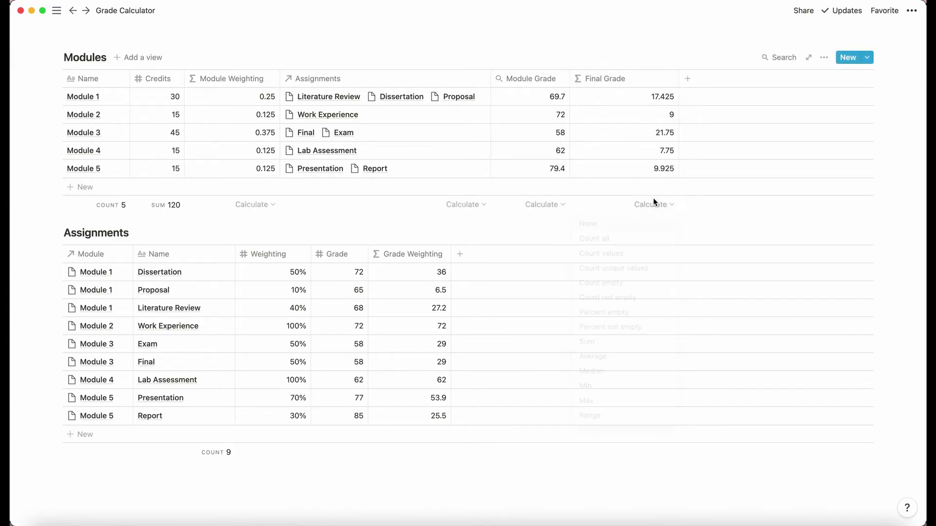
pyautogui.click(608, 341)
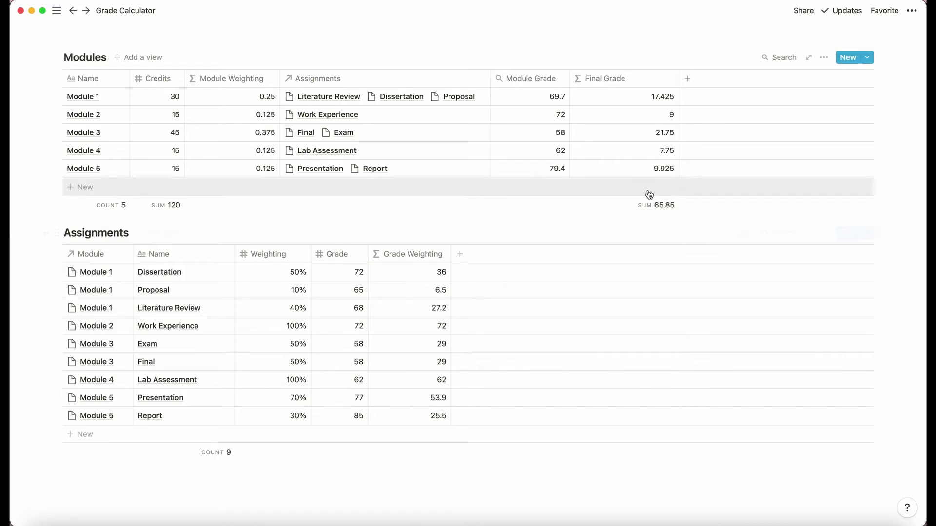
pyautogui.click(661, 207)
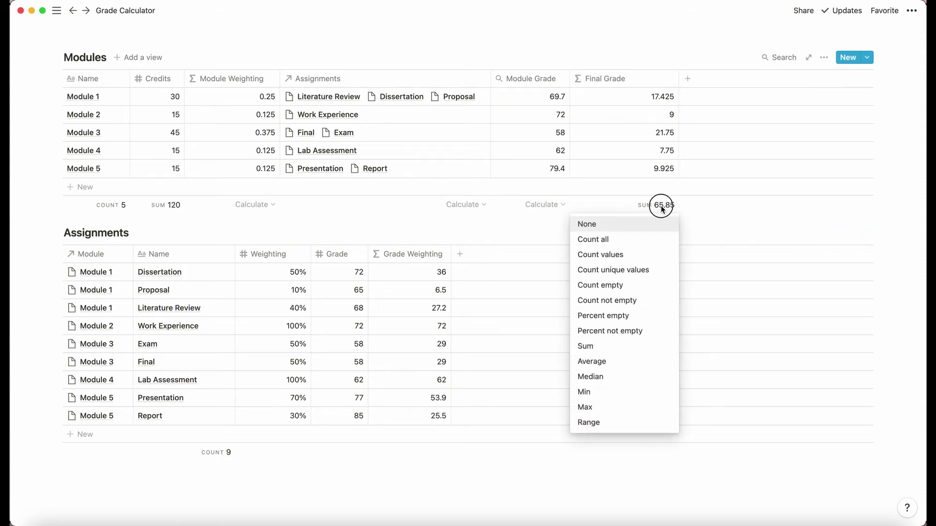
pyautogui.press('Escape')
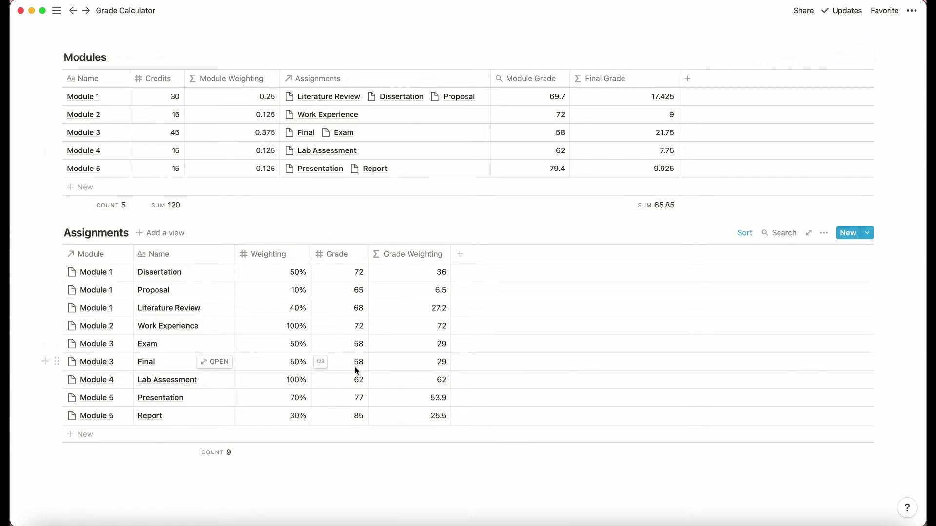
# - Change the Exam assignment's grade from 58 to 85, correcting a mistyped entry along the way
pyautogui.click(354, 348)
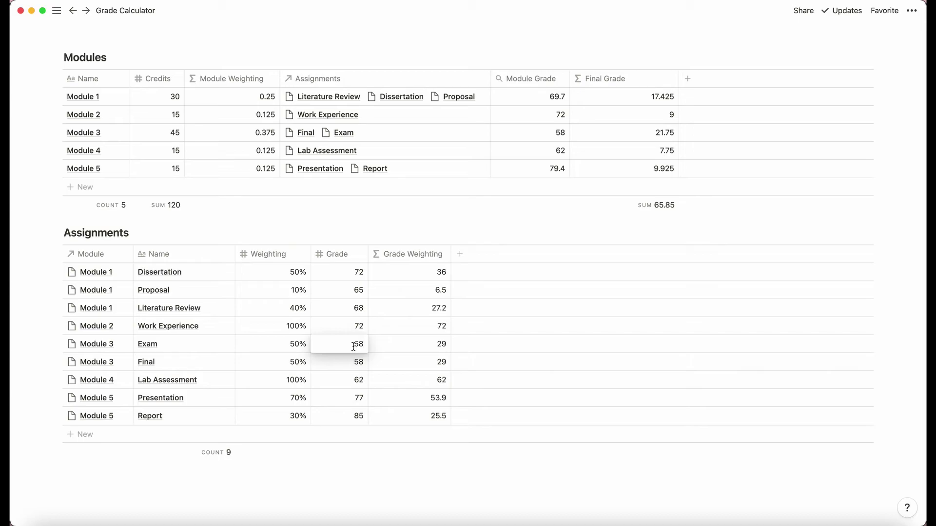
pyautogui.press('BackSpace')
pyautogui.press('BackSpace')
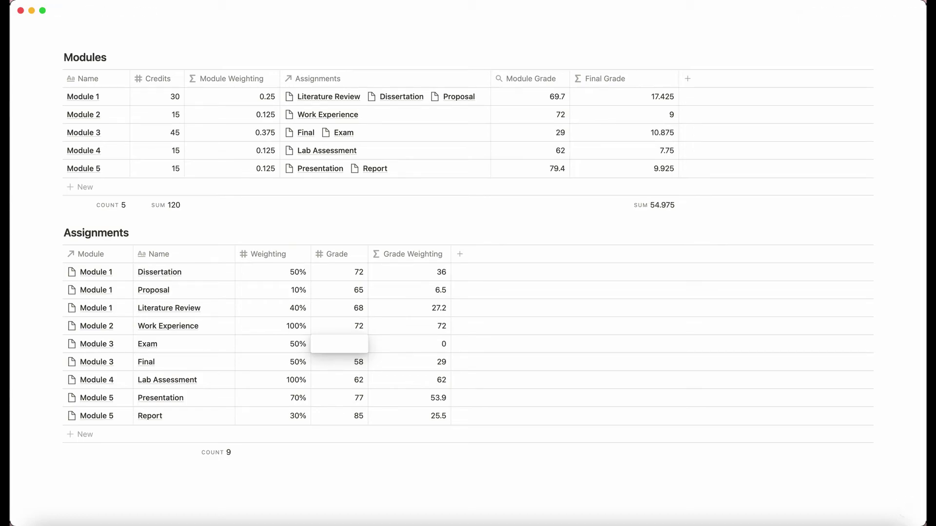
pyautogui.write('85')
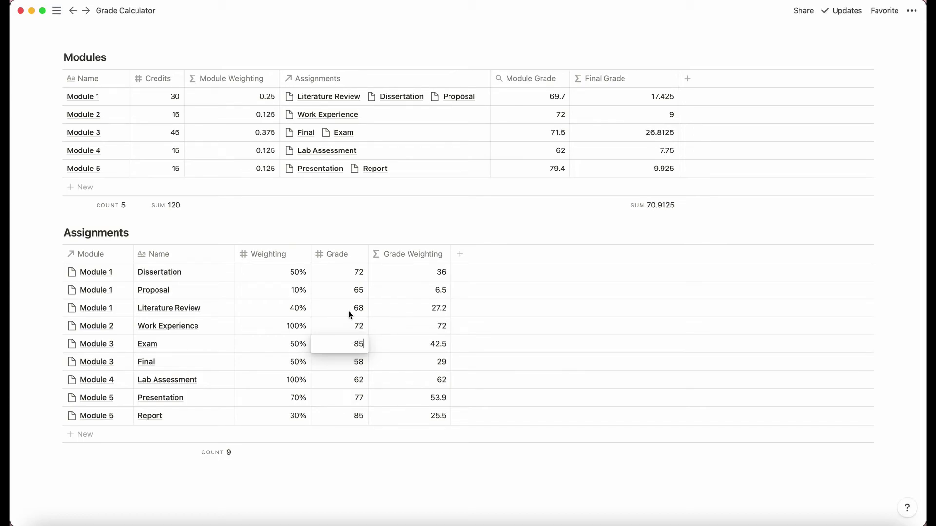
pyautogui.press('BackSpace')
pyautogui.press('BackSpace')
pyautogui.write('5885')
pyautogui.press('BackSpace')
pyautogui.press('BackSpace')
pyautogui.press('BackSpace')
pyautogui.press('BackSpace')
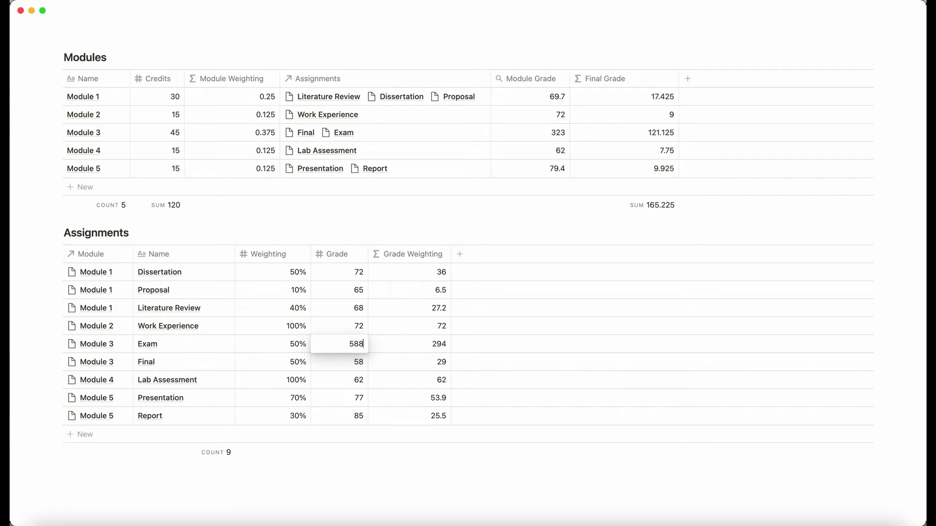
pyautogui.write('85')
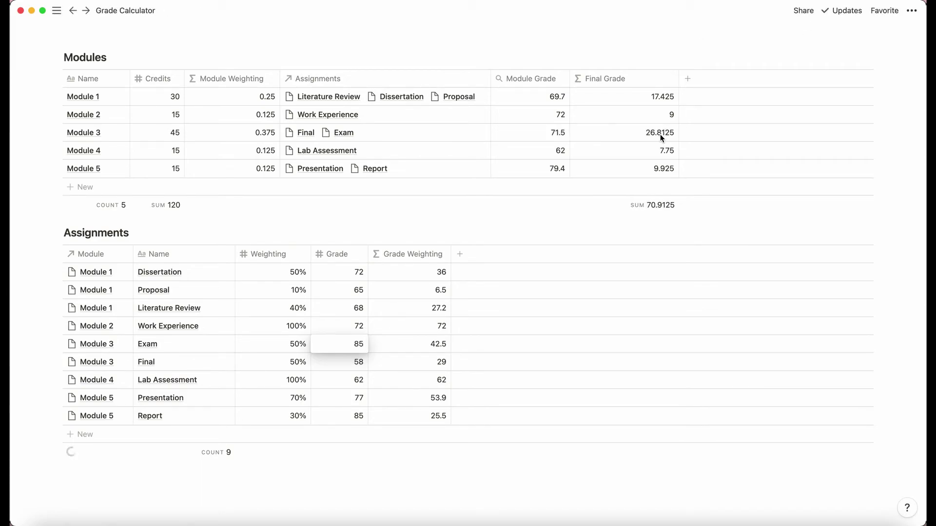
pyautogui.press('Escape')
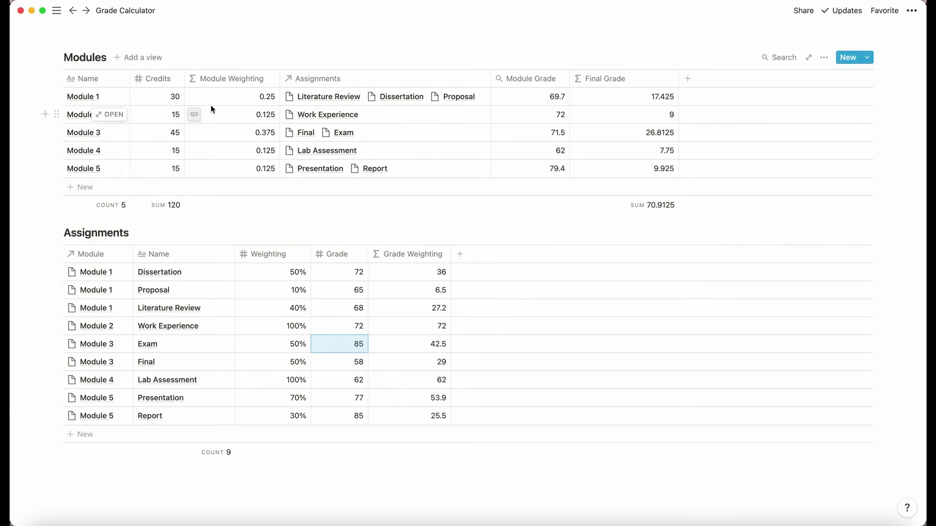
# - Remove the 'Copy of' prefix so the table is titled UK Degree Classification Boundaries
pyautogui.scroll(-1, 361, 188)
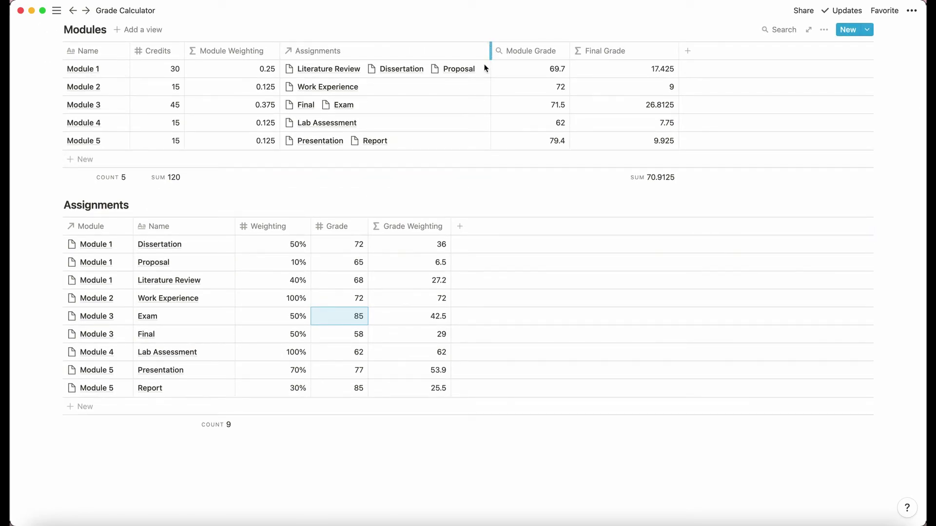
pyautogui.scroll(-1, 142, 184)
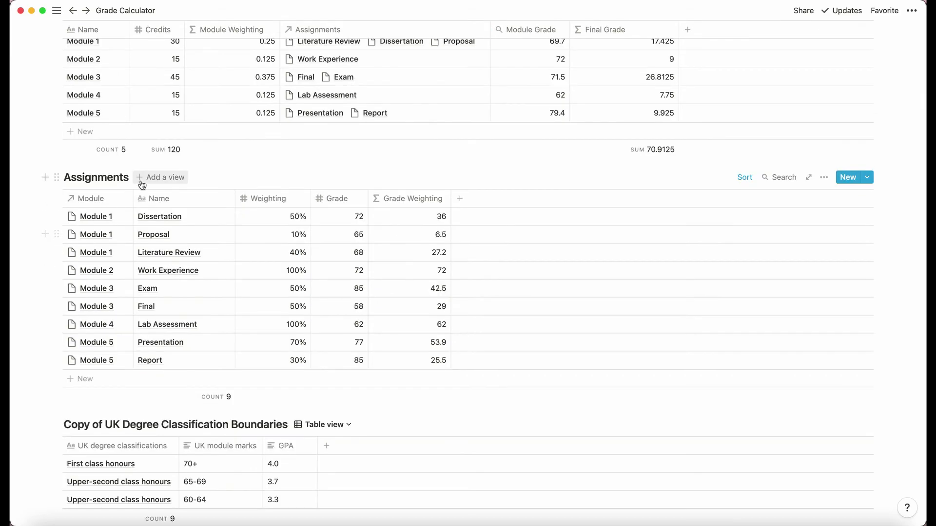
pyautogui.scroll(-7, 160, 314)
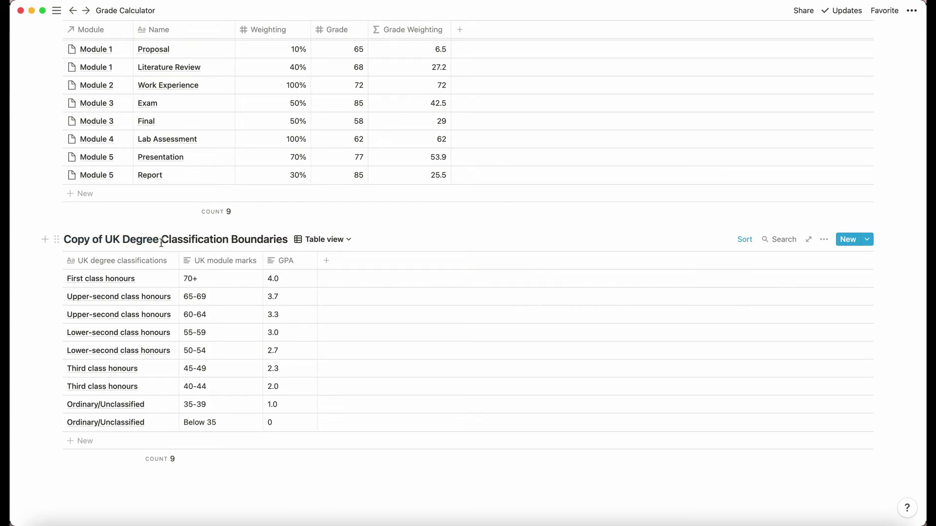
pyautogui.click(106, 239)
pyautogui.press('BackSpace')
pyautogui.press('BackSpace')
pyautogui.press('BackSpace')
pyautogui.press('BackSpace')
pyautogui.press('BackSpace')
pyautogui.press('BackSpace')
pyautogui.press('BackSpace')
pyautogui.press('BackSpace')
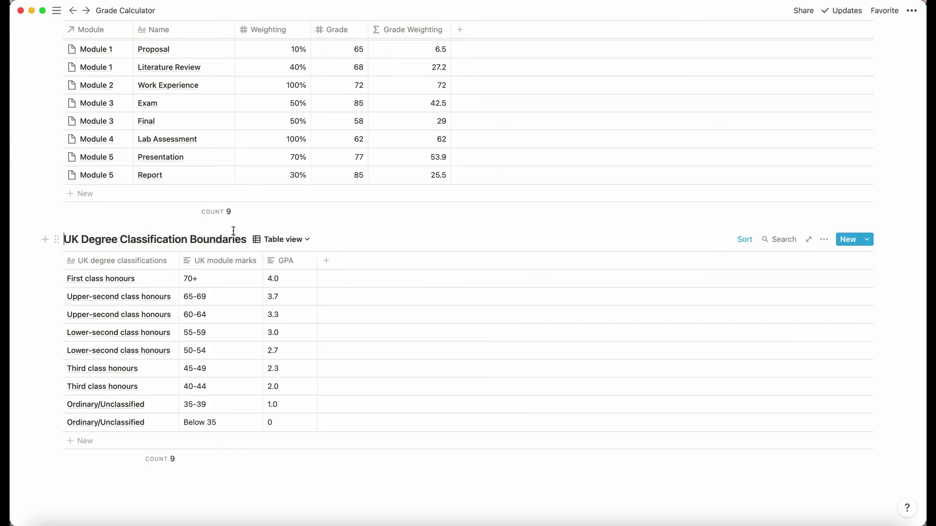
# - Add an empty text block between the Modules and Assignments tables
pyautogui.click(260, 239)
pyautogui.click(41, 214)
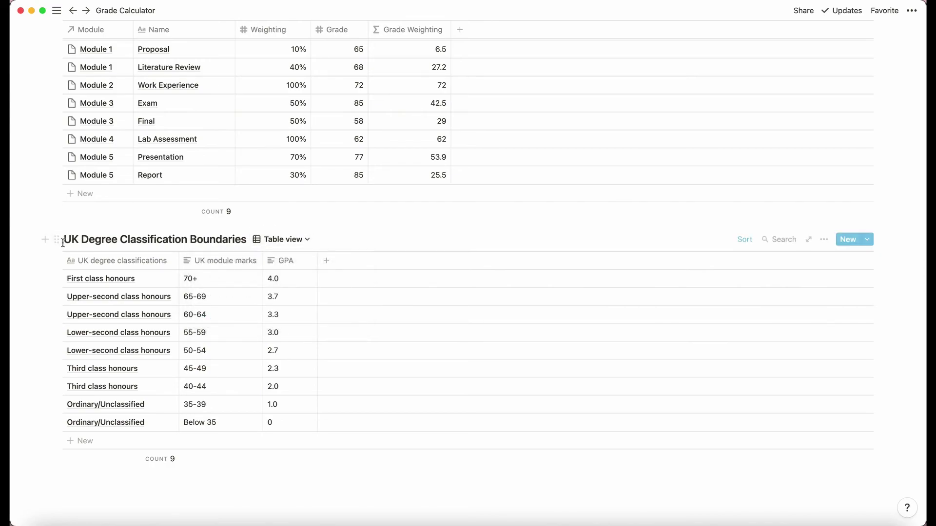
pyautogui.click(45, 239)
pyautogui.press('Escape')
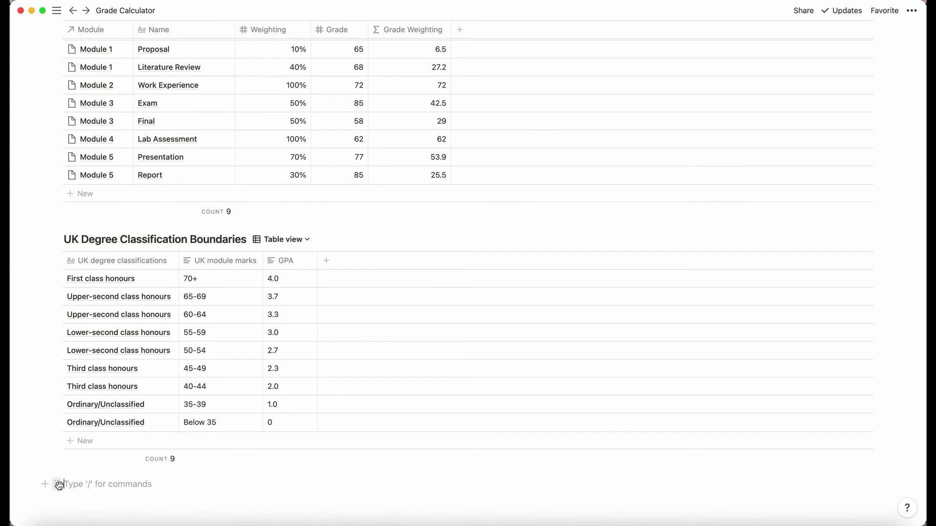
pyautogui.moveTo(58, 483); pyautogui.dragTo(132, 95)
pyautogui.click(127, 102)
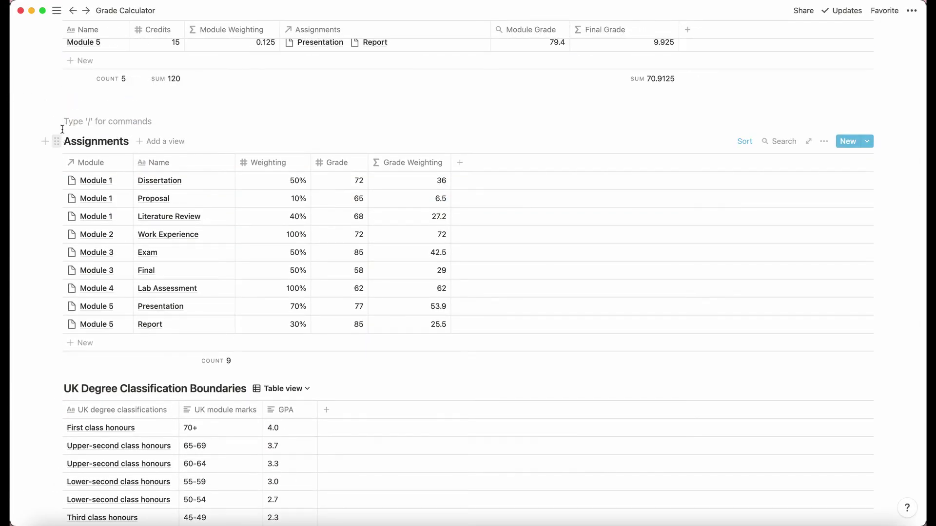
# - Move the UK Degree Classification Boundaries table into a column beside the Assignments table
pyautogui.moveTo(56, 105)
pyautogui.mouseDown()
pyautogui.moveTo(56, 140)
pyautogui.moveTo(60, 117)
pyautogui.mouseUp()
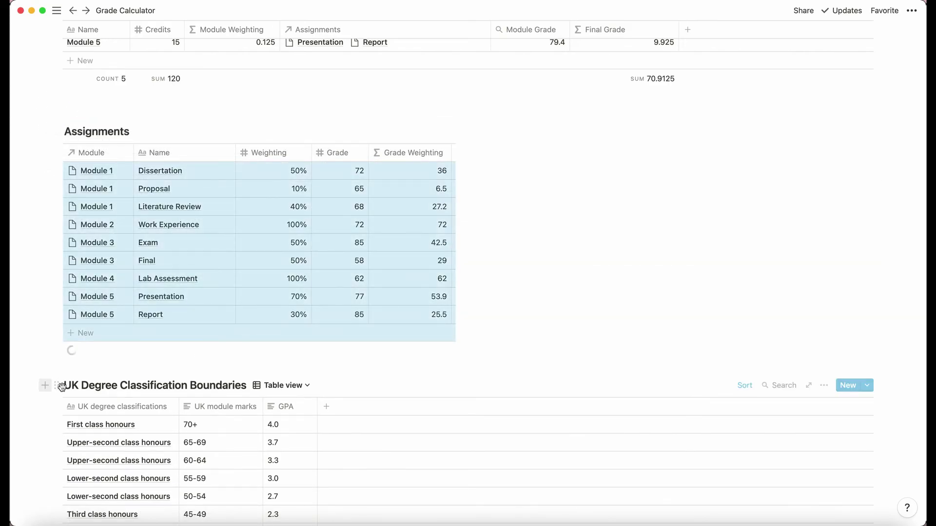
pyautogui.moveTo(54, 385); pyautogui.dragTo(530, 138)
pyautogui.scroll(5, 463, 151)
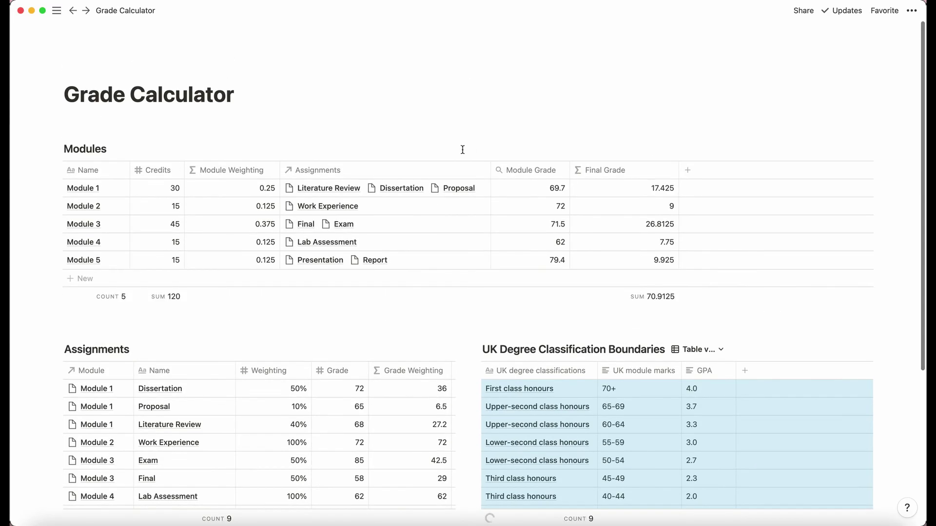
# - Drag the column divider right to widen Assignments and shift the UK table rightward
pyautogui.moveTo(466, 407)
pyautogui.mouseDown()
pyautogui.moveTo(514, 420)
pyautogui.moveTo(462, 416)
pyautogui.mouseUp()
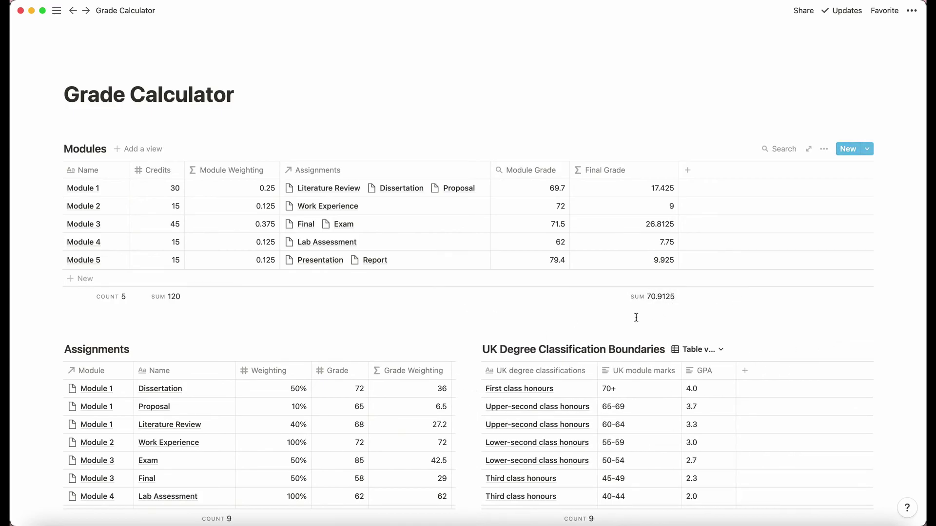
pyautogui.scroll(-3, 619, 341)
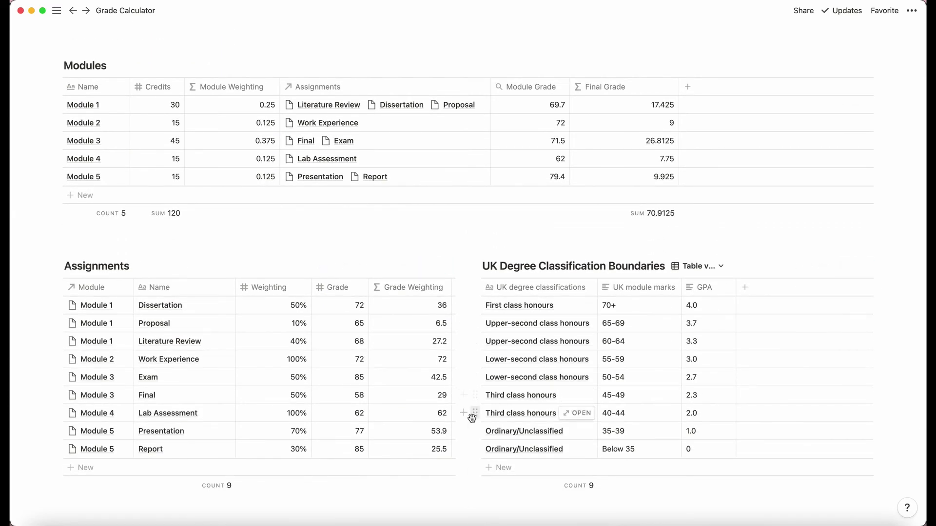
pyautogui.moveTo(468, 422); pyautogui.dragTo(502, 425)
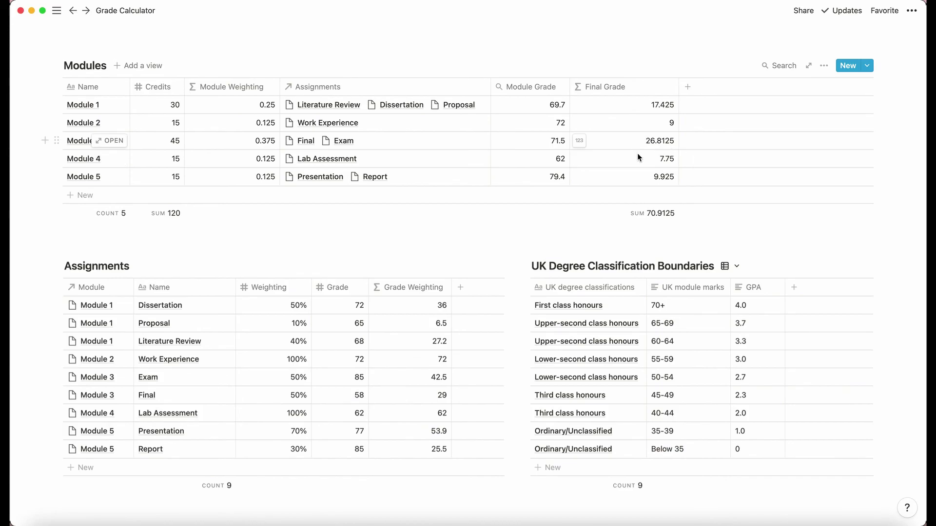
# - Delete the empty line between Modules and Assignments and the stray empty block in the right column
pyautogui.scroll(-1, 650, 169)
pyautogui.scroll(-3, 650, 169)
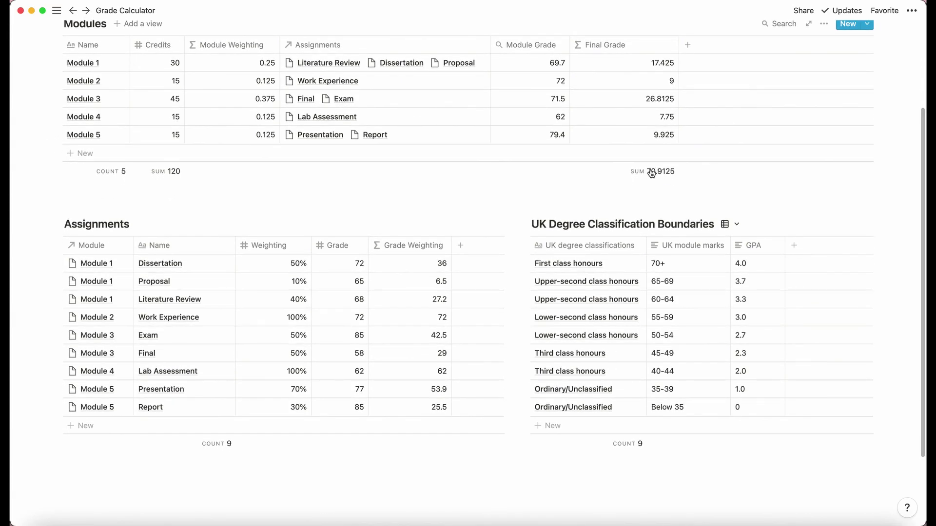
pyautogui.scroll(1, 651, 173)
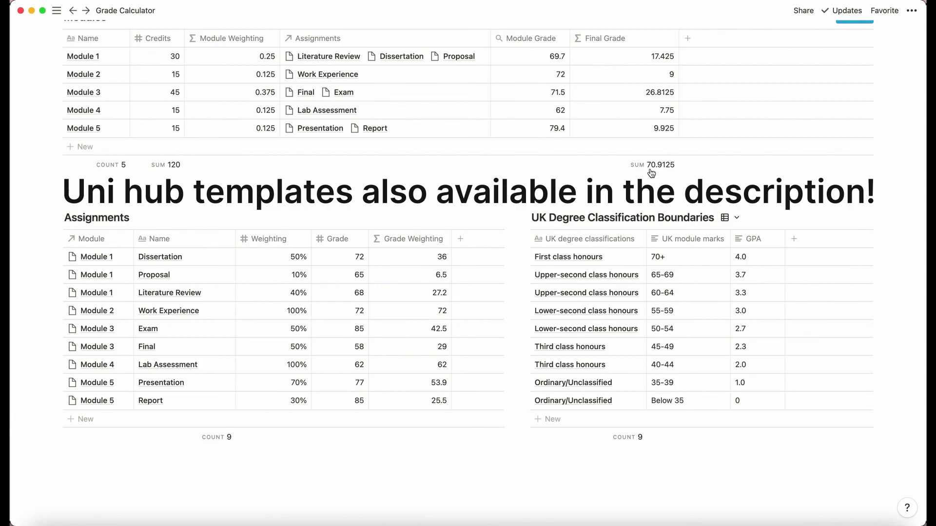
pyautogui.scroll(5, 653, 175)
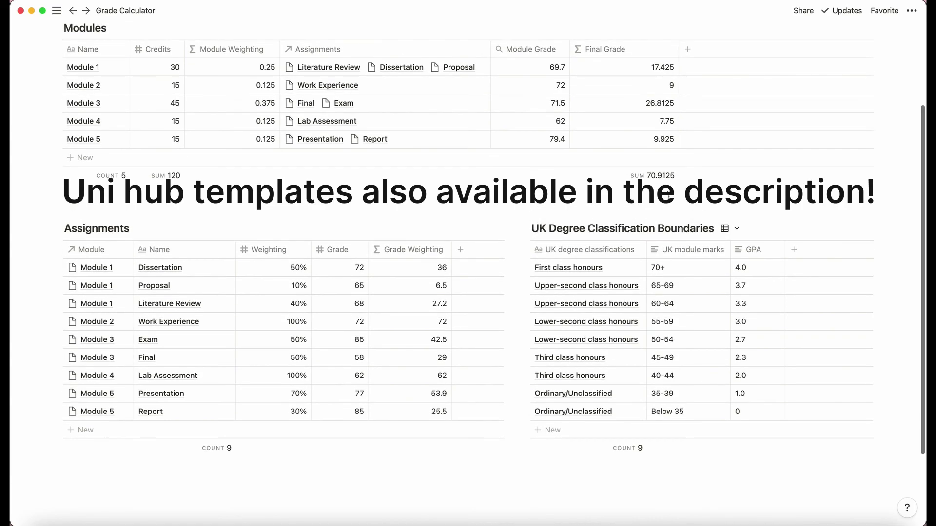
pyautogui.scroll(-5, 671, 200)
pyautogui.scroll(3, 585, 209)
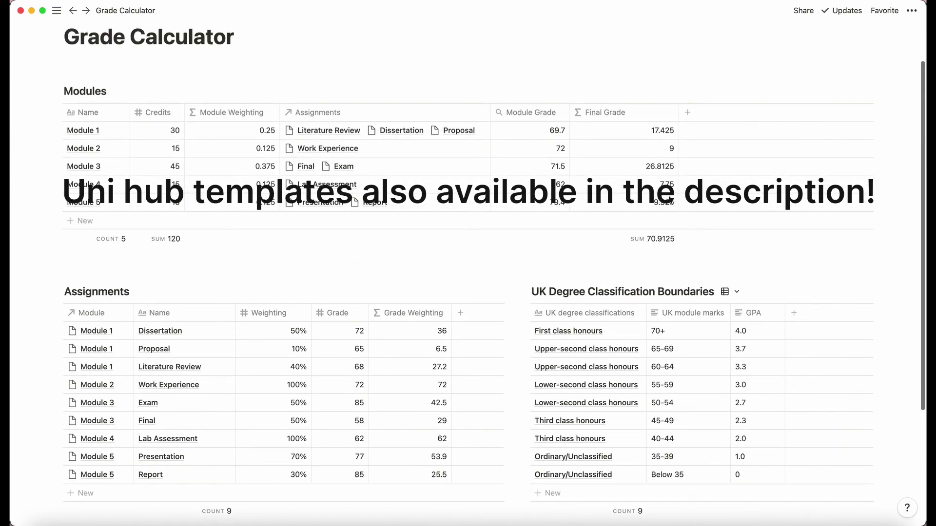
pyautogui.click(381, 265)
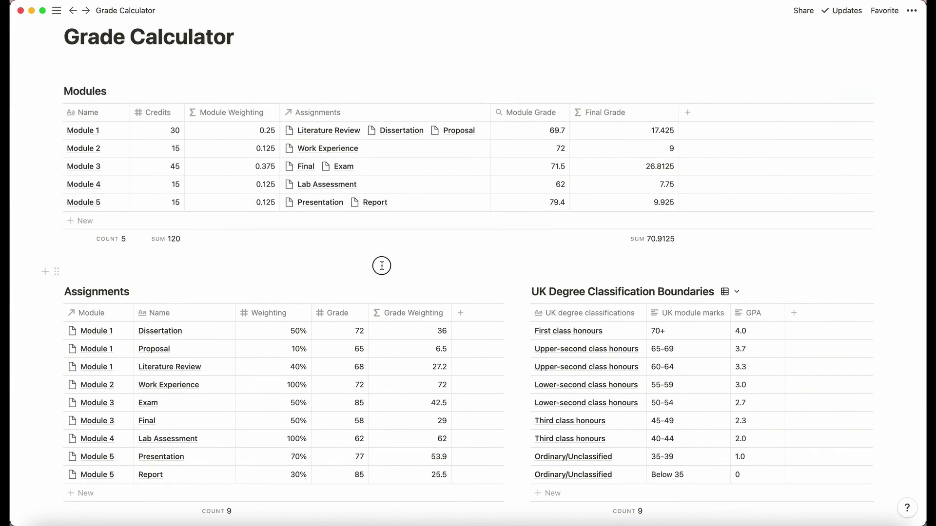
pyautogui.press('BackSpace')
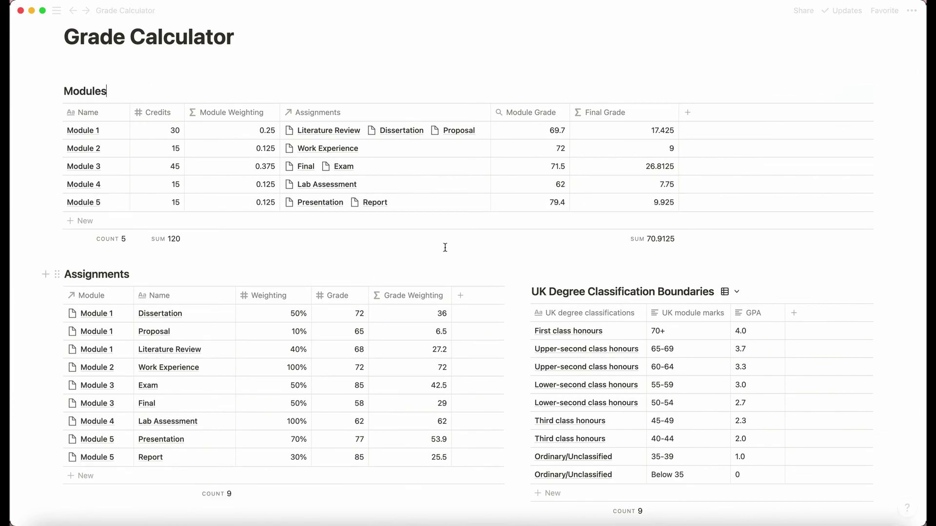
pyautogui.click(569, 263)
pyautogui.press('BackSpace')
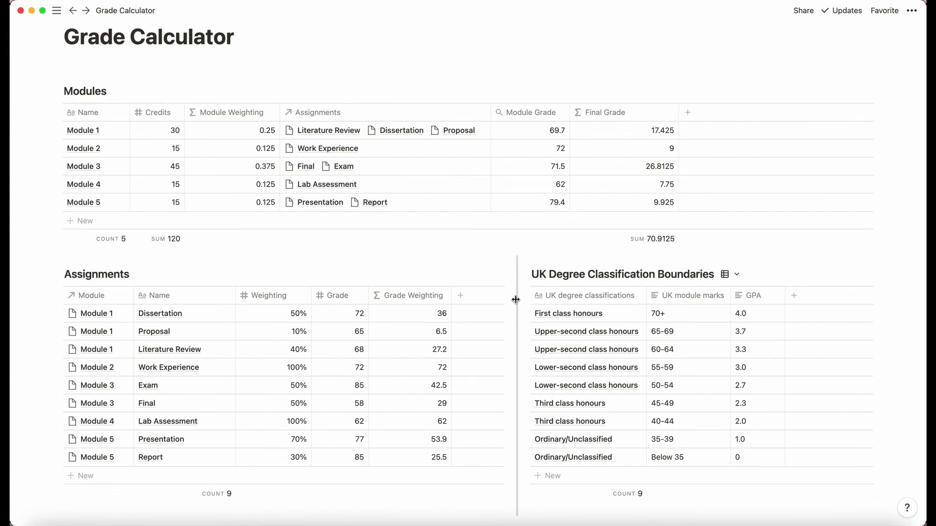
# - Delete the empty line above the Modules table
pyautogui.click(441, 276)
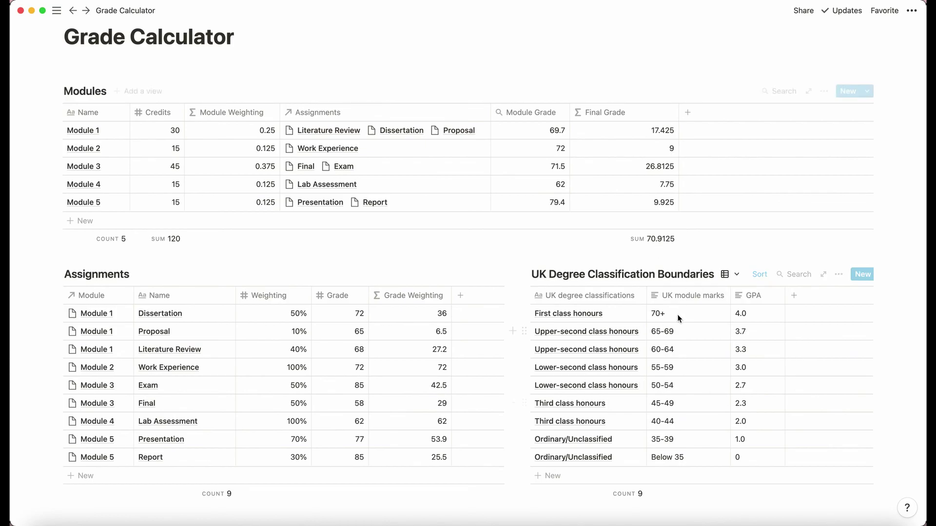
pyautogui.moveTo(624, 274); pyautogui.dragTo(692, 273)
pyautogui.click(692, 273)
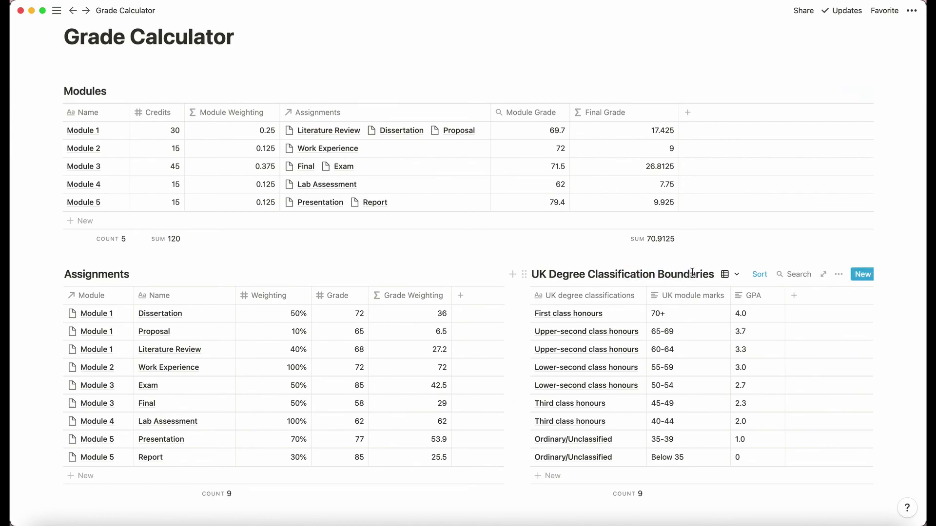
pyautogui.click(403, 72)
pyautogui.press('BackSpace')
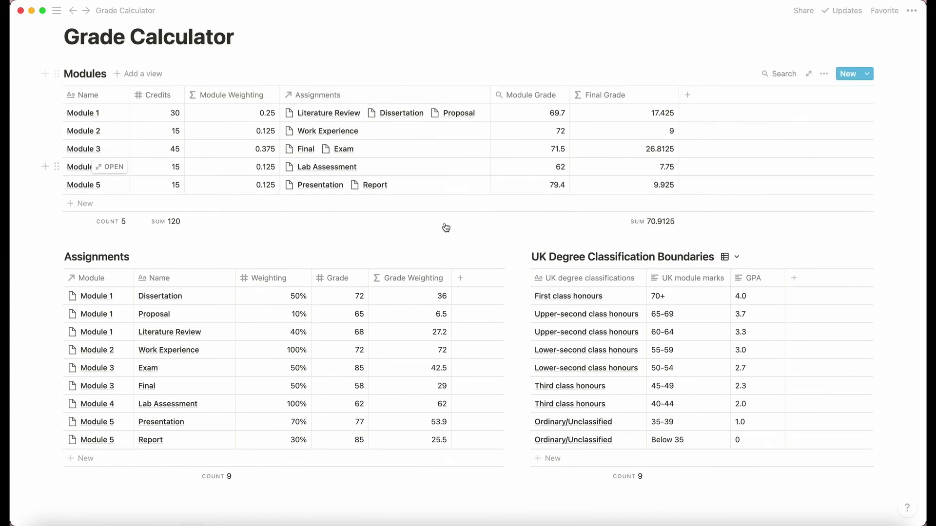
# - Narrow the Modules table's Final Grade and Module Weighting columns
pyautogui.scroll(-3, 446, 227)
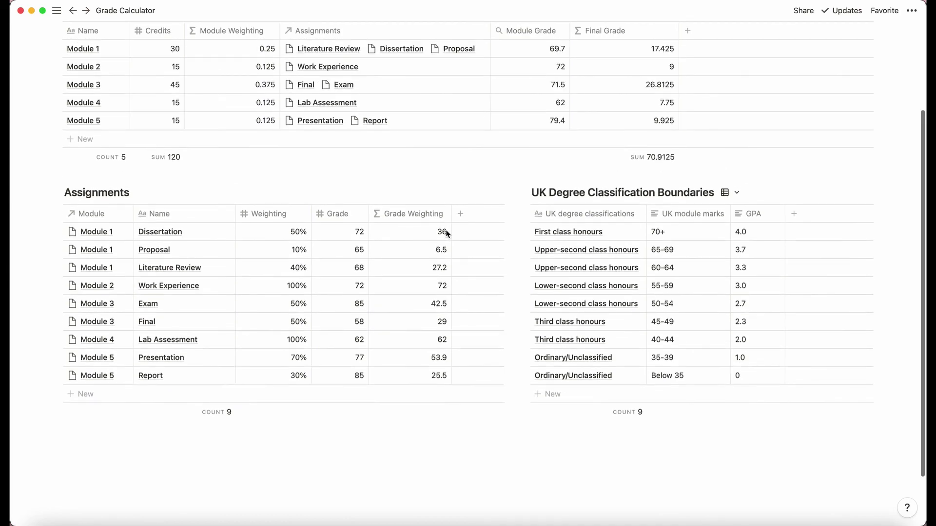
pyautogui.scroll(4, 446, 229)
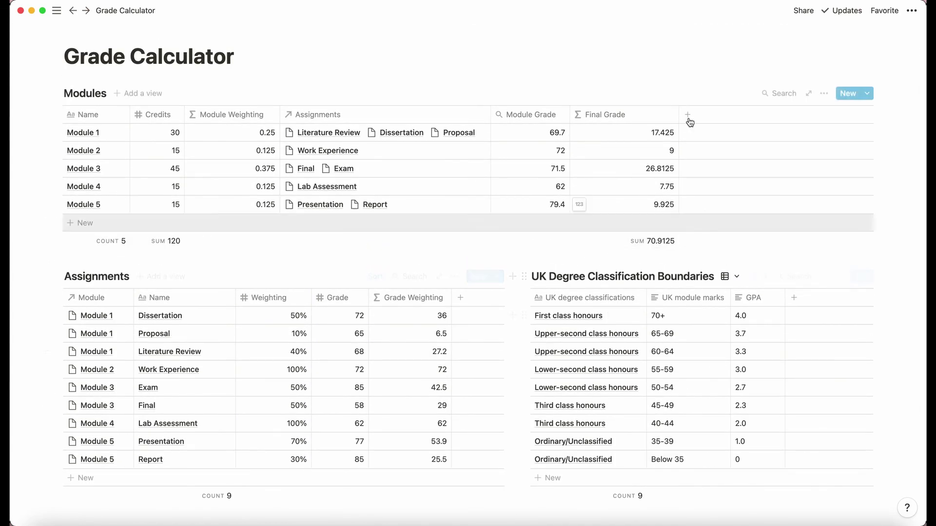
pyautogui.moveTo(678, 120); pyautogui.dragTo(645, 121)
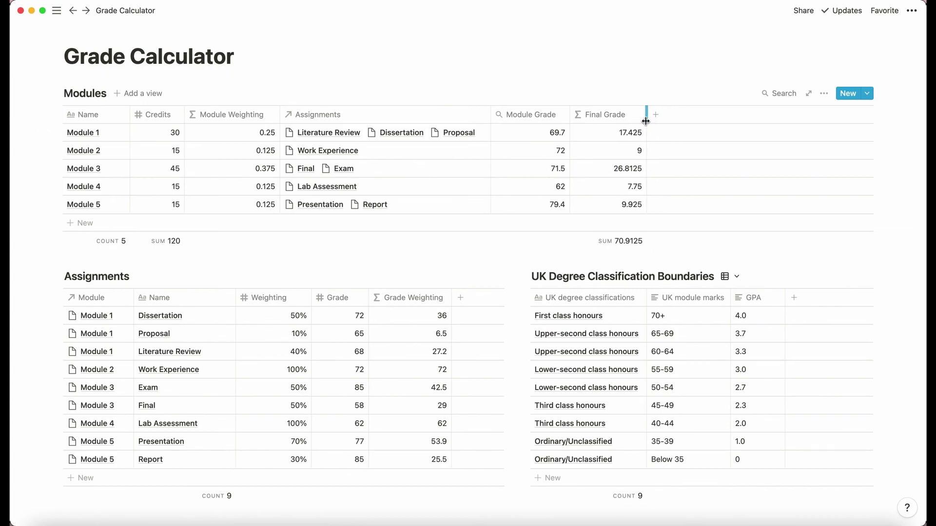
pyautogui.moveTo(279, 115)
pyautogui.mouseDown()
pyautogui.moveTo(264, 115)
pyautogui.moveTo(275, 115)
pyautogui.mouseUp()
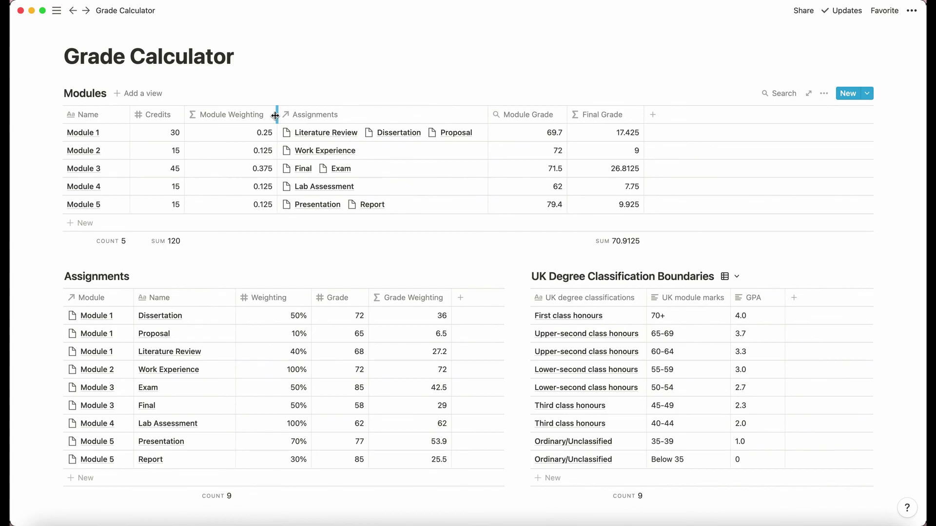